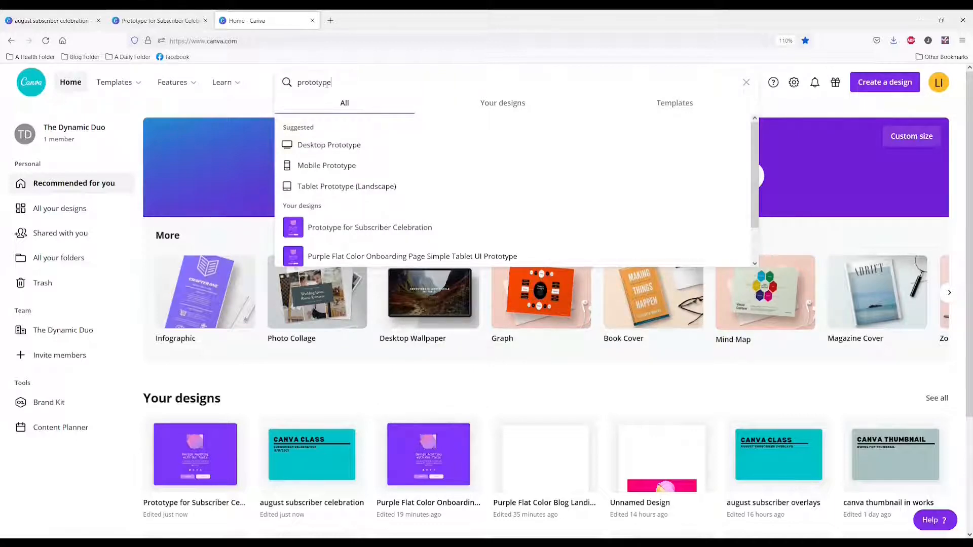
Search for "prototype", filter the templates to Tablet Prototype (Landscape), and open the purple onboarding page template
key(Return)
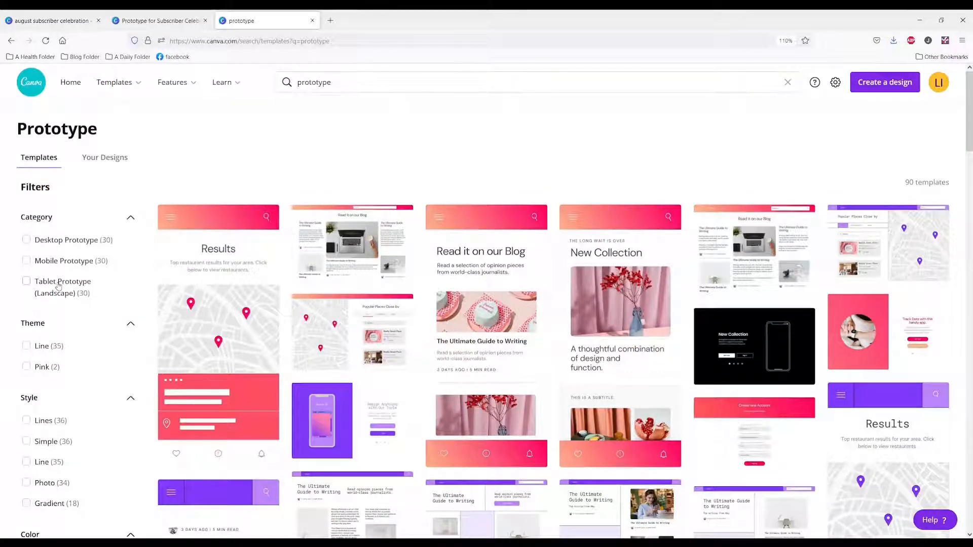
click(58, 286)
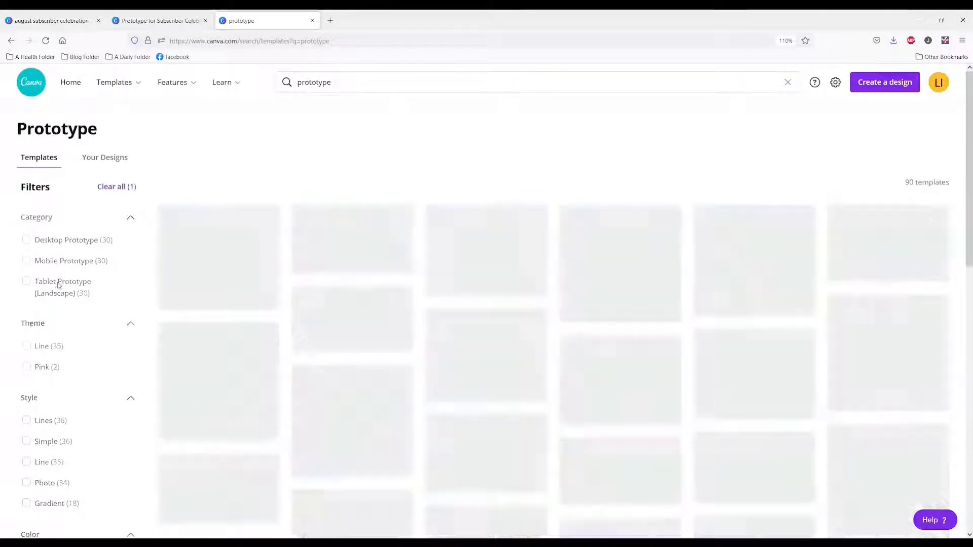
scroll(527, 315, down, 3)
mouse_move(624, 370)
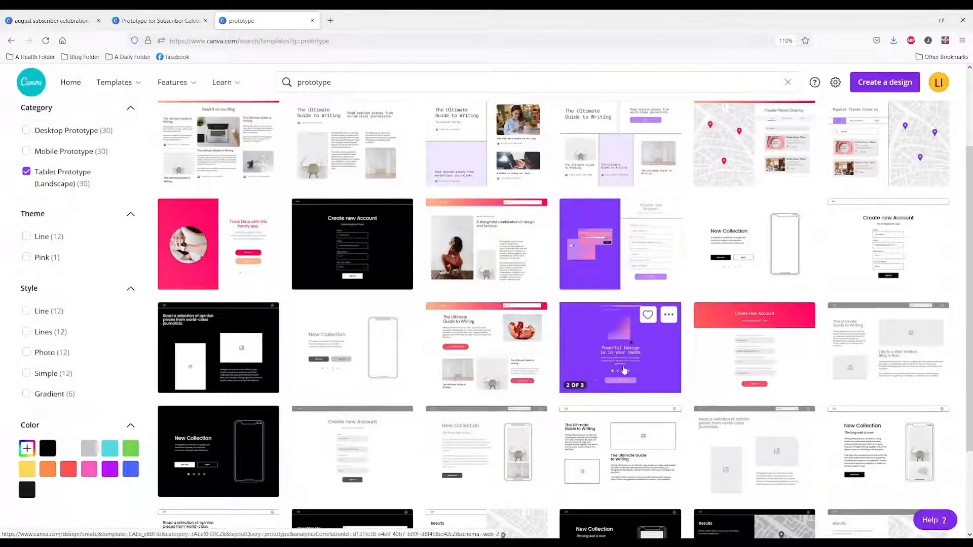
click(624, 370)
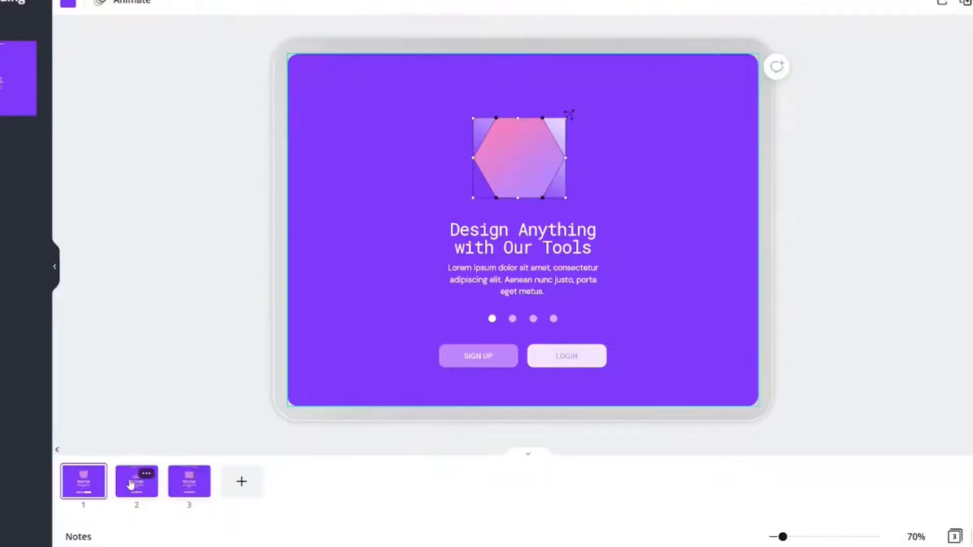
Look through pages 2 and 3, add a blank page after them, and bring the Create new Account template into the design
click(130, 485)
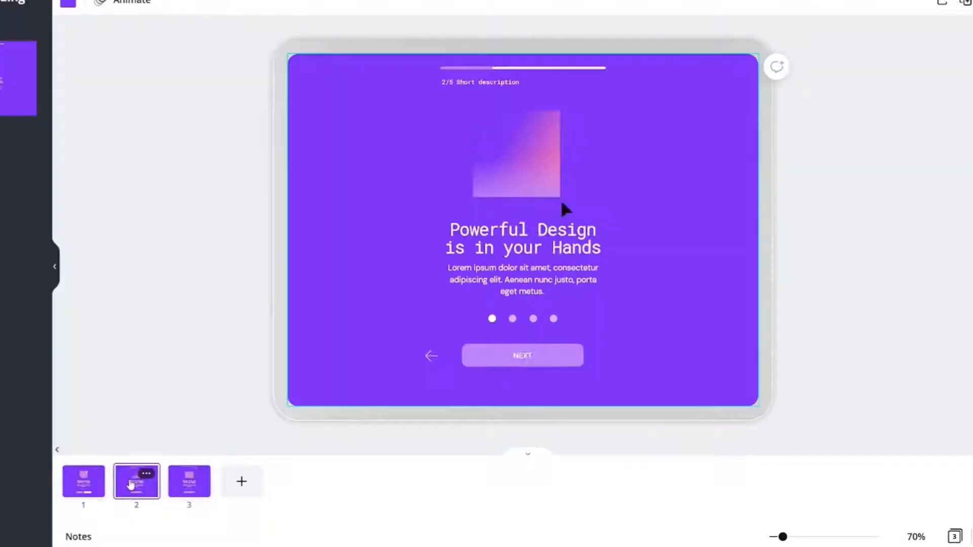
click(183, 490)
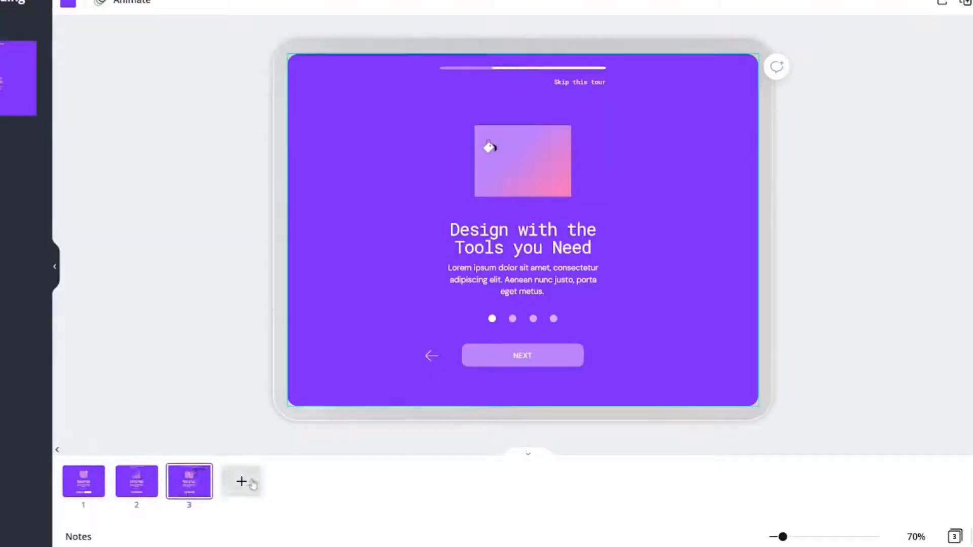
click(240, 481)
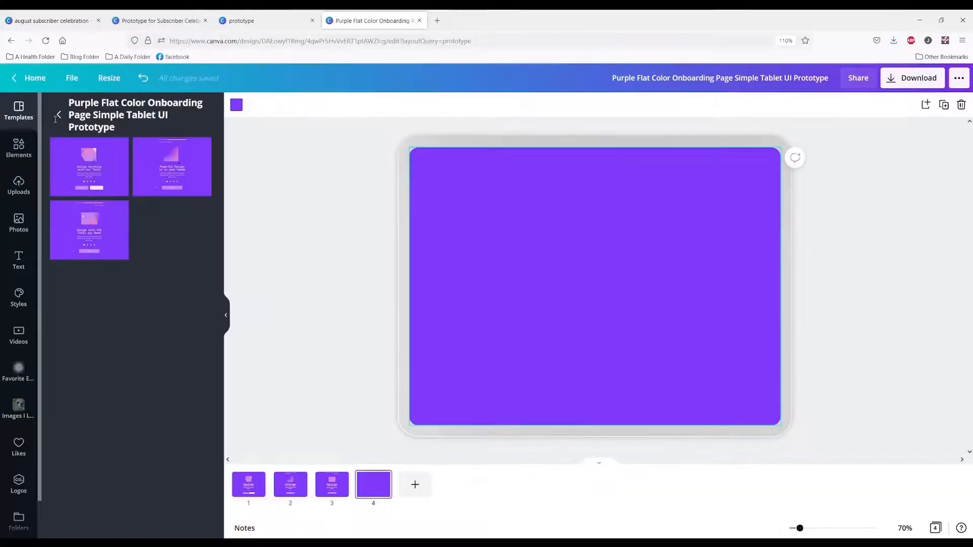
click(59, 115)
drag(170, 195, 393, 502)
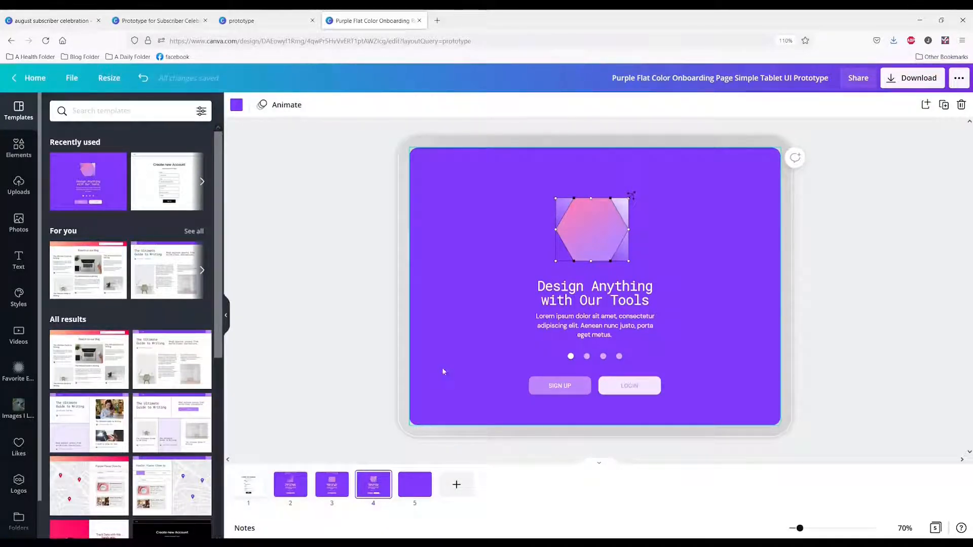
Recolor the background of the "Design Anything with Our Tools" page with the turquoise swatch from the basic colors
click(236, 105)
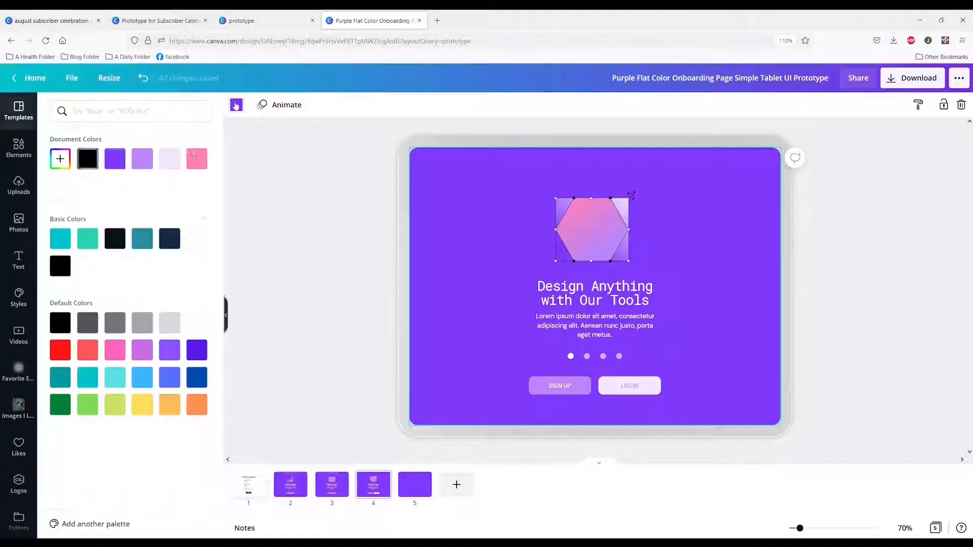
click(64, 240)
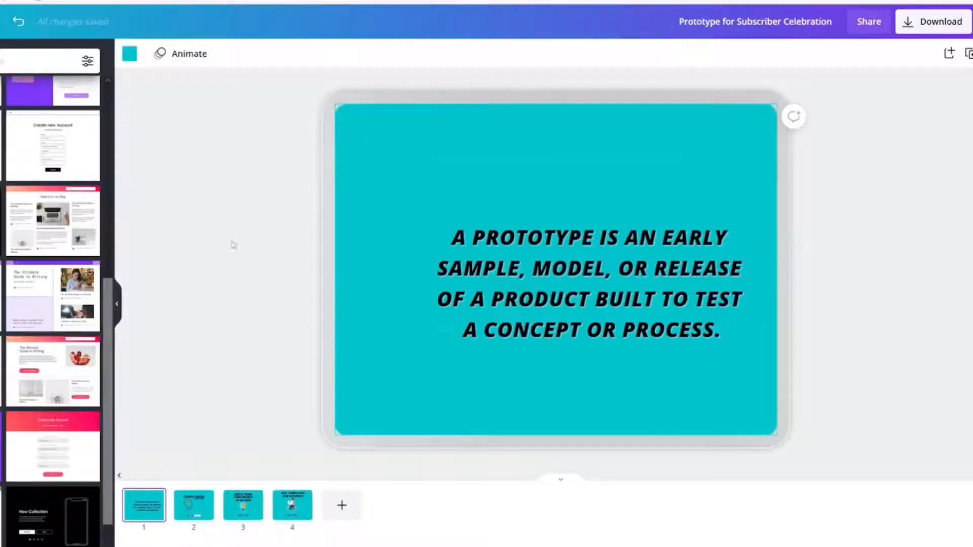
Delete the prototype definition page from the Prototype for Subscriber Celebration design and view its remaining pages
key(Delete)
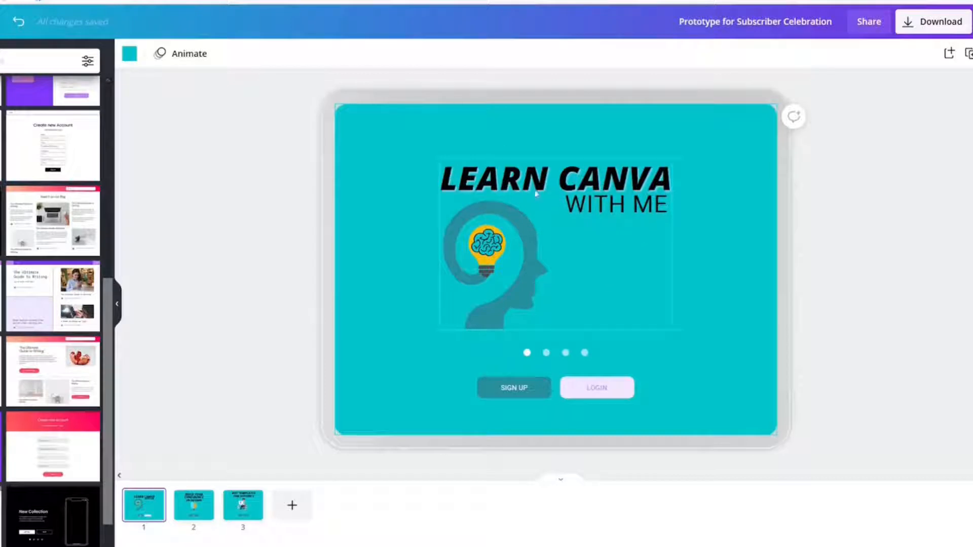
right_click(195, 511)
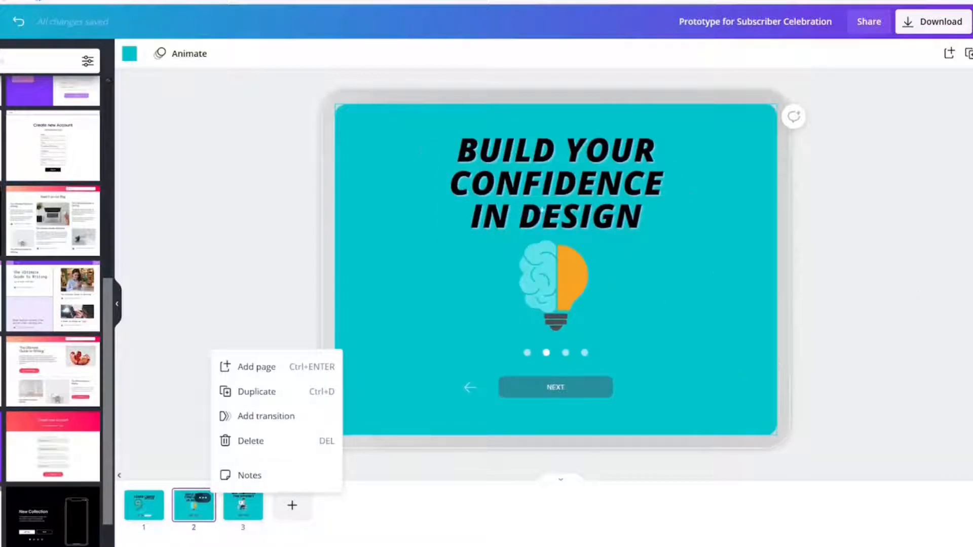
click(236, 511)
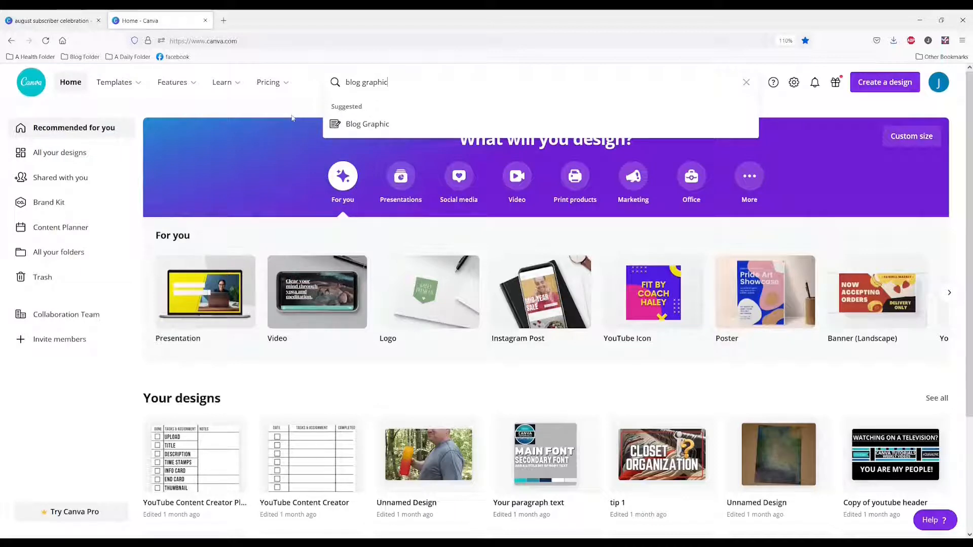
Browse the suggested Blog Graphic templates, including the Pro ones, and open the turquoise "5 Fun Exercises to Try at Work" design
click(369, 126)
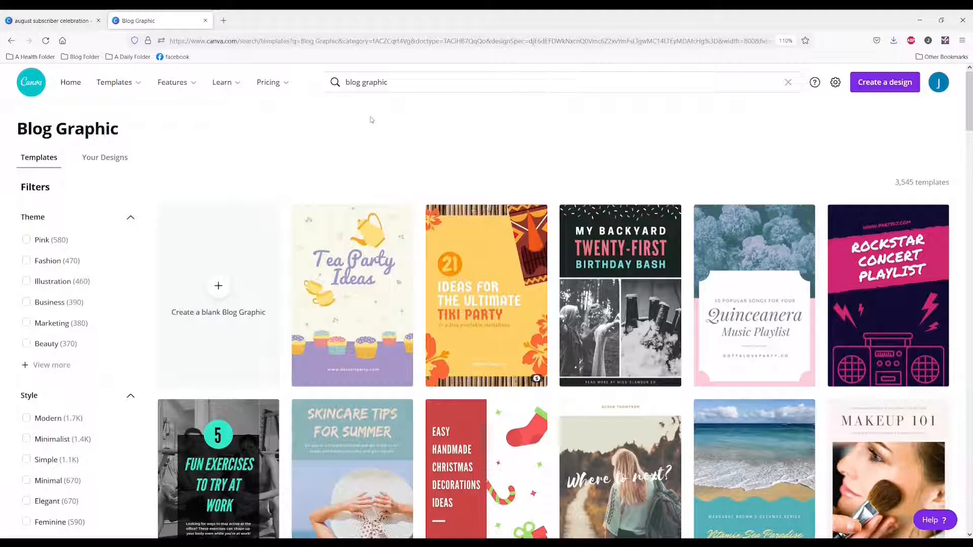
scroll(370, 119, down, 1)
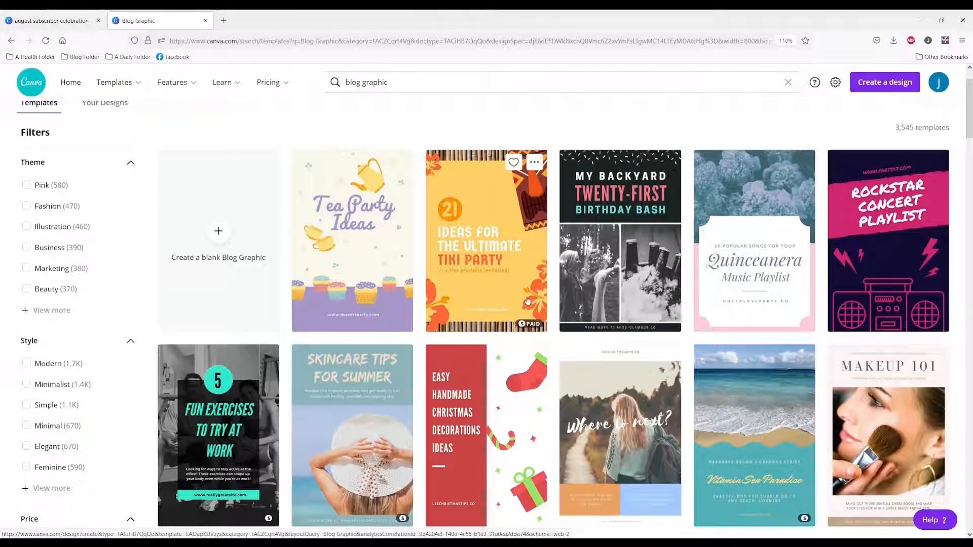
scroll(528, 301, down, 8)
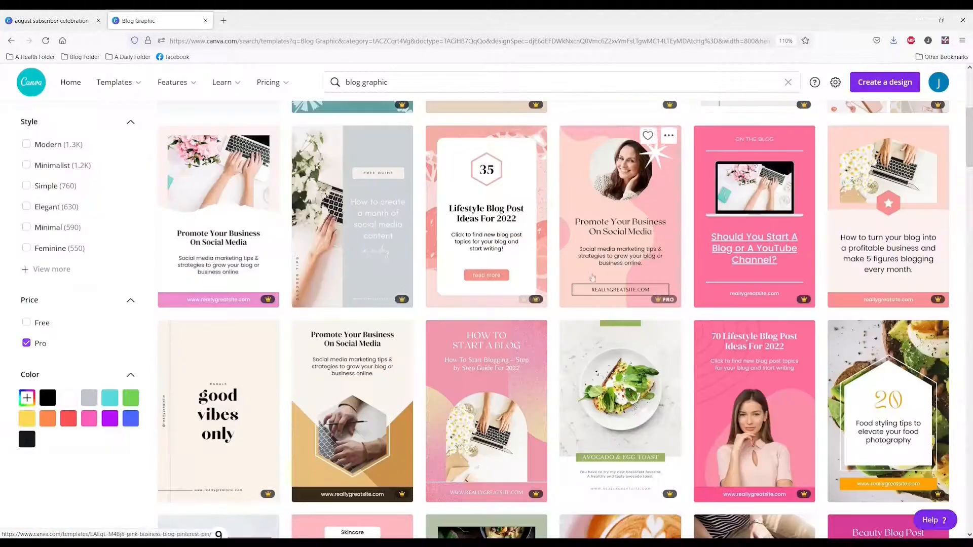
scroll(609, 290, up, 3)
scroll(790, 217, up, 2)
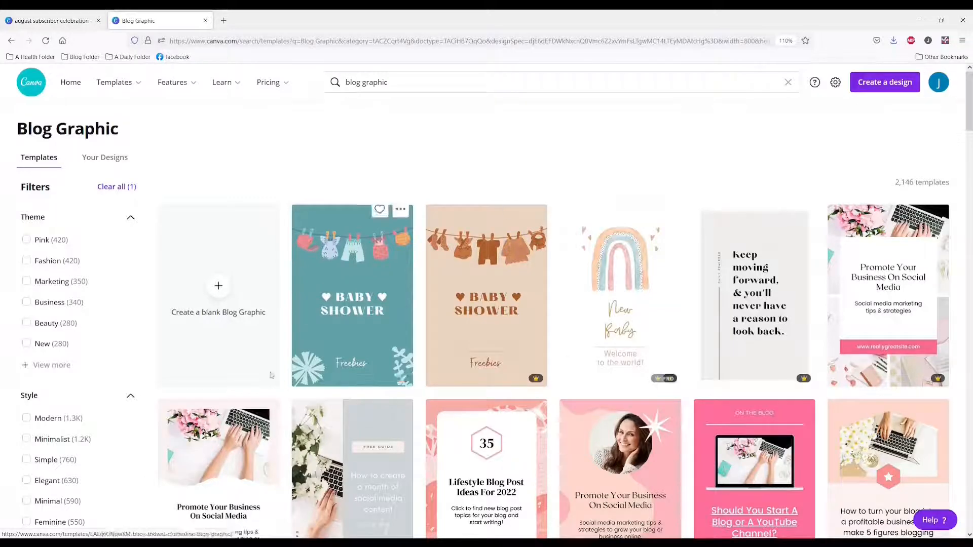
scroll(592, 372, down, 5)
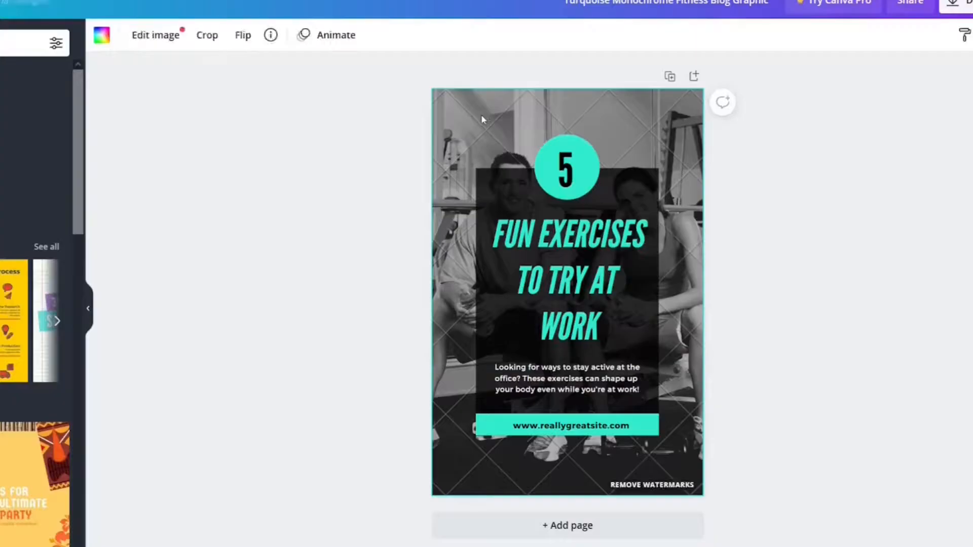
Detach the gym photo from the fitness blog graphic's background and delete it
right_click(481, 115)
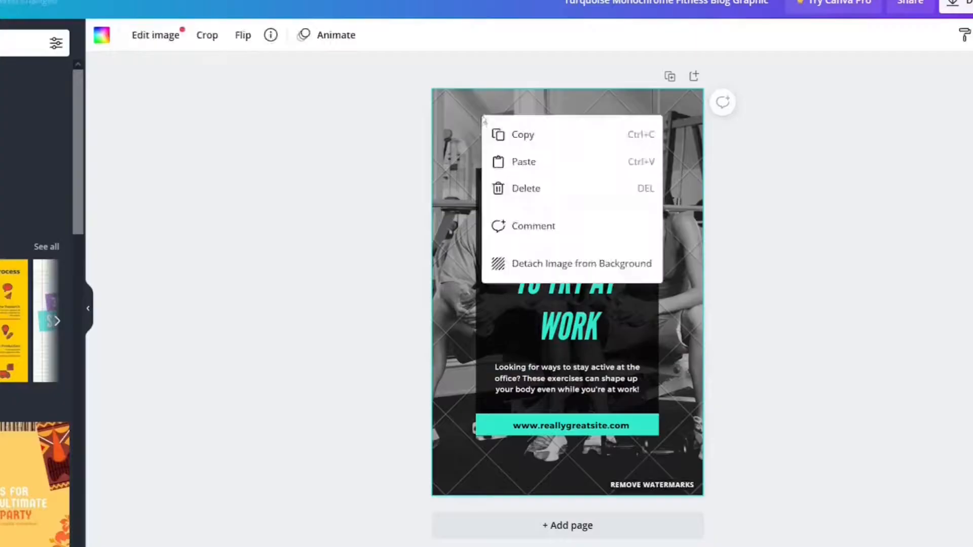
click(561, 263)
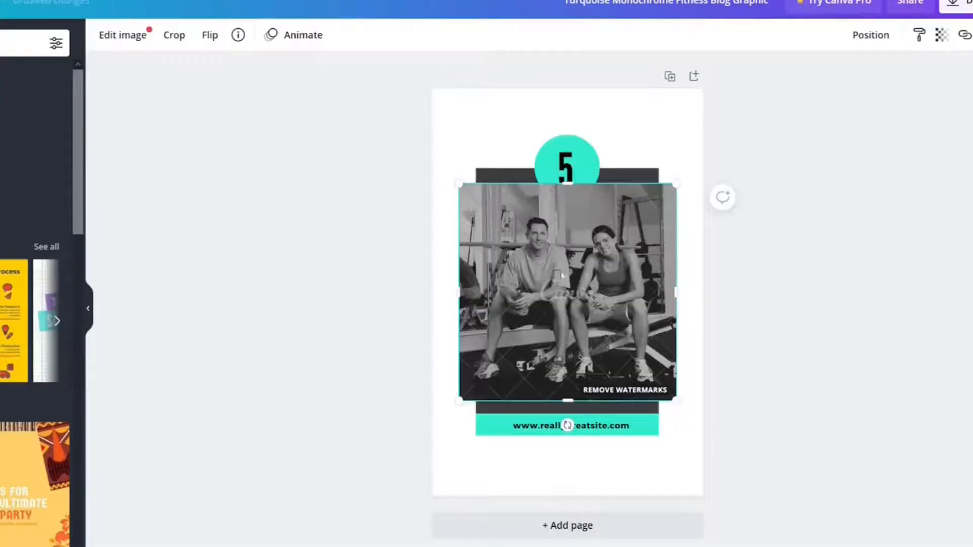
key(Delete)
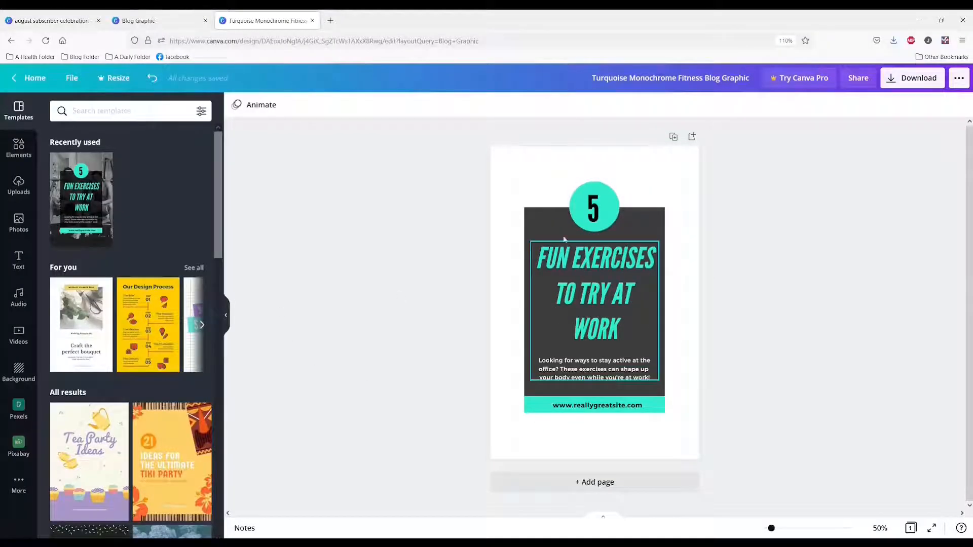
Search the photos for "exercise", add the one of a woman jogging in the woods, and make it the page background
click(20, 222)
click(103, 110)
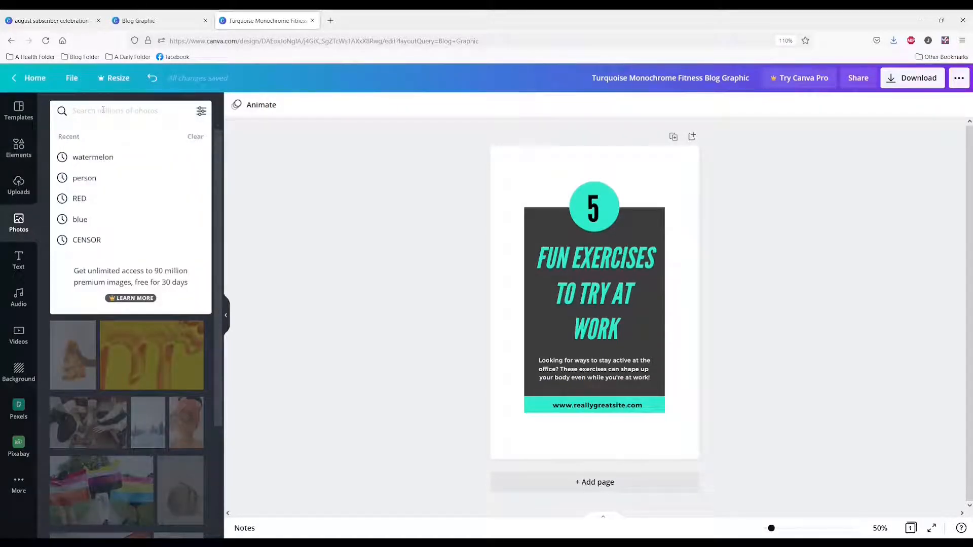
text(exercise)
key(Return)
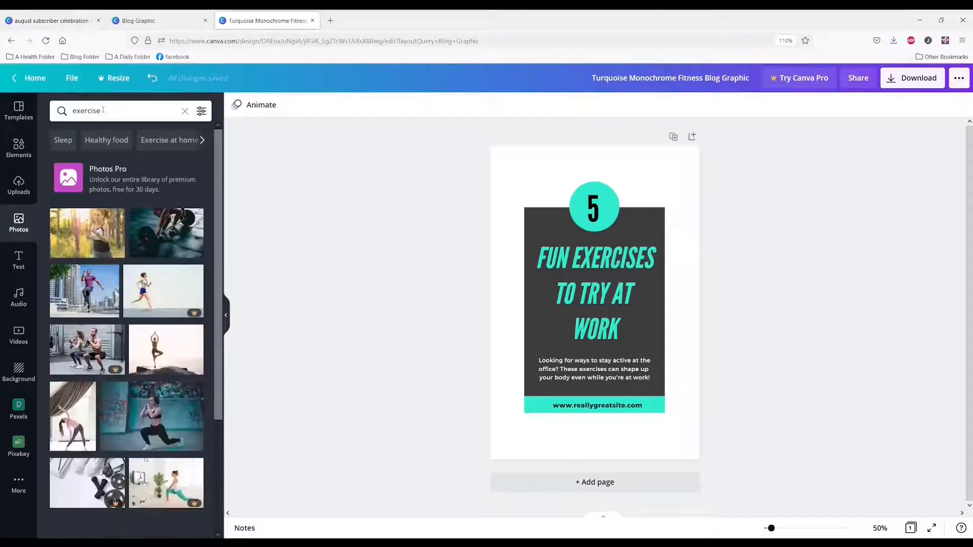
click(81, 245)
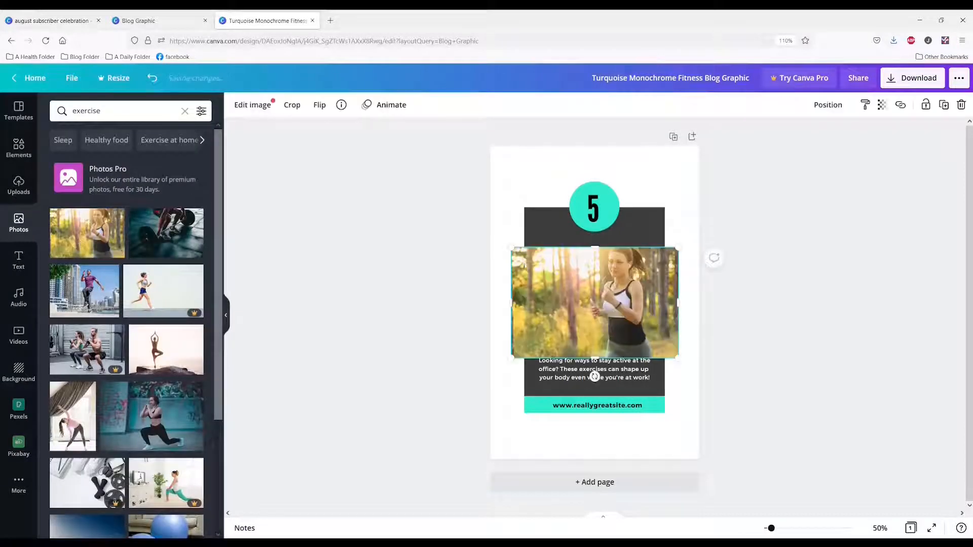
right_click(548, 270)
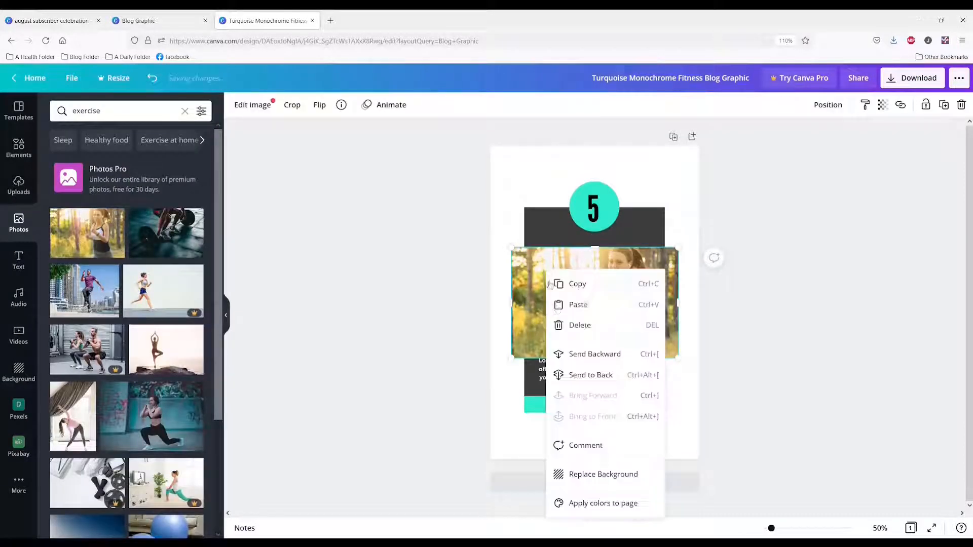
click(586, 481)
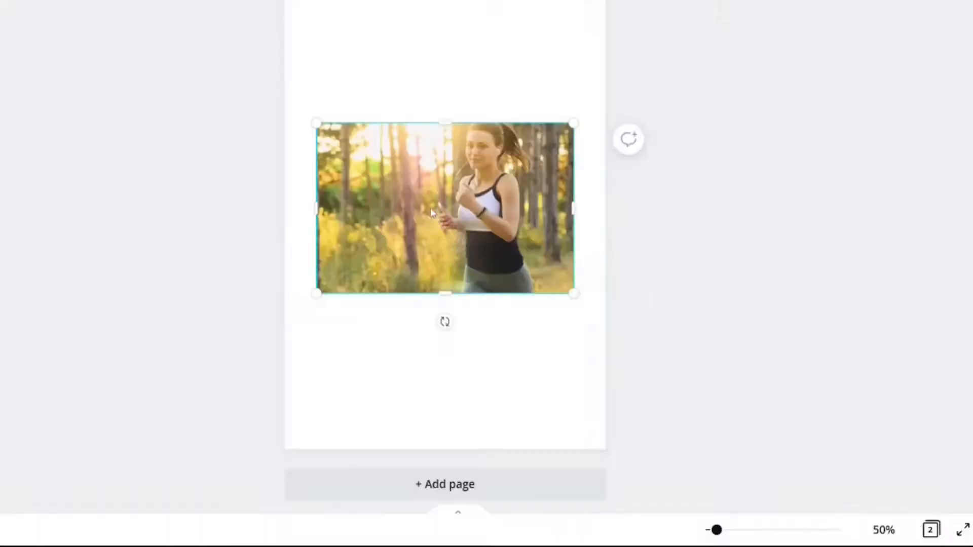
Apply the jogging woman photo's colors to page 2 and delete the photo from that page
right_click(431, 212)
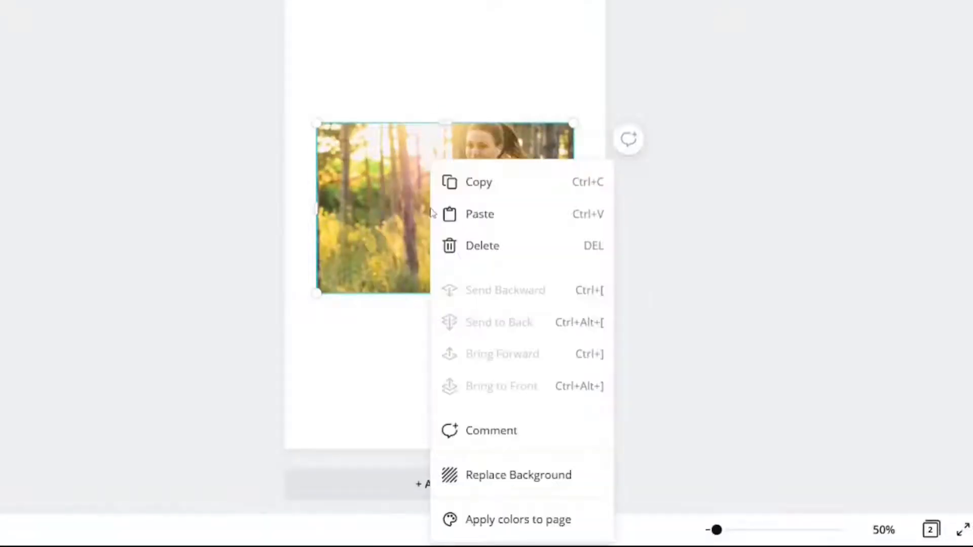
click(508, 524)
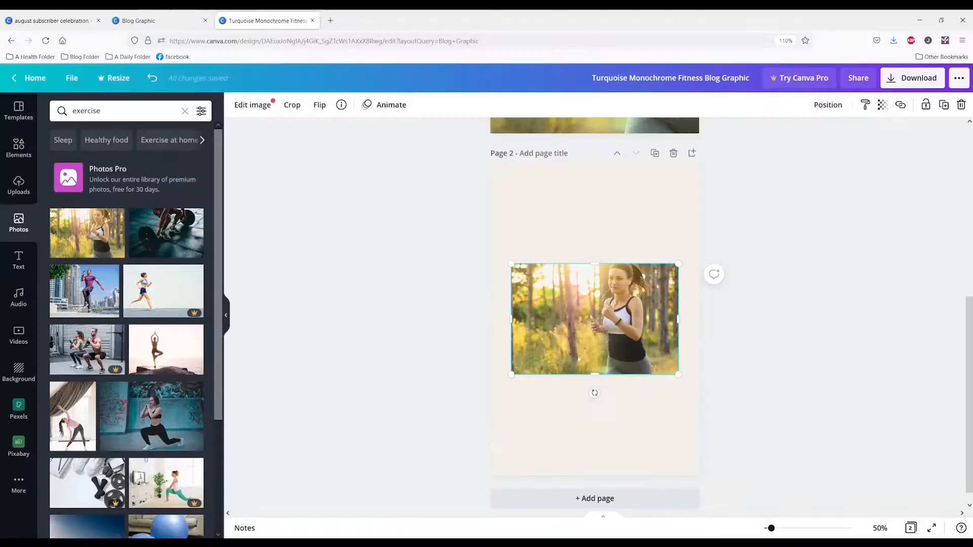
key(Delete)
Add the photo of the man in the purple shirt to page 2 and apply its colors to the page
click(84, 291)
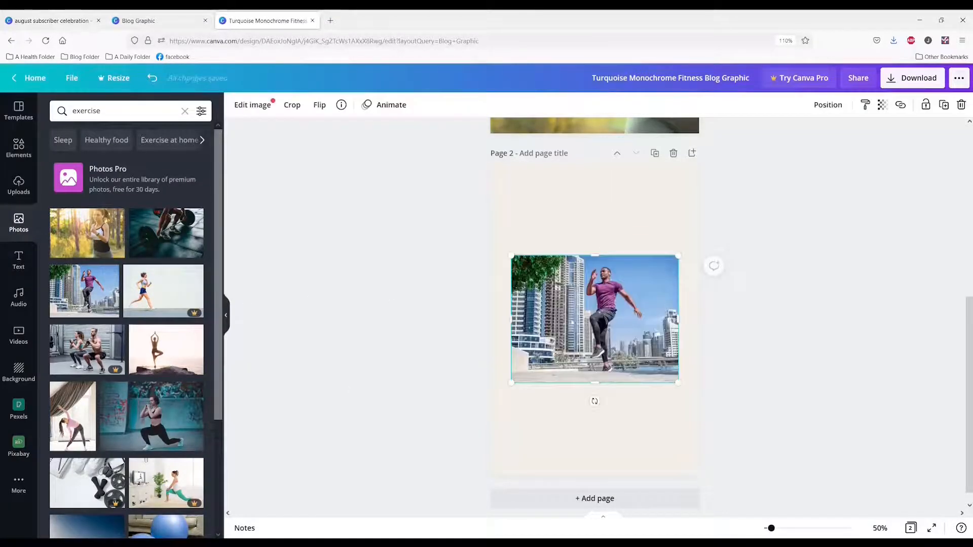
right_click(570, 323)
click(634, 525)
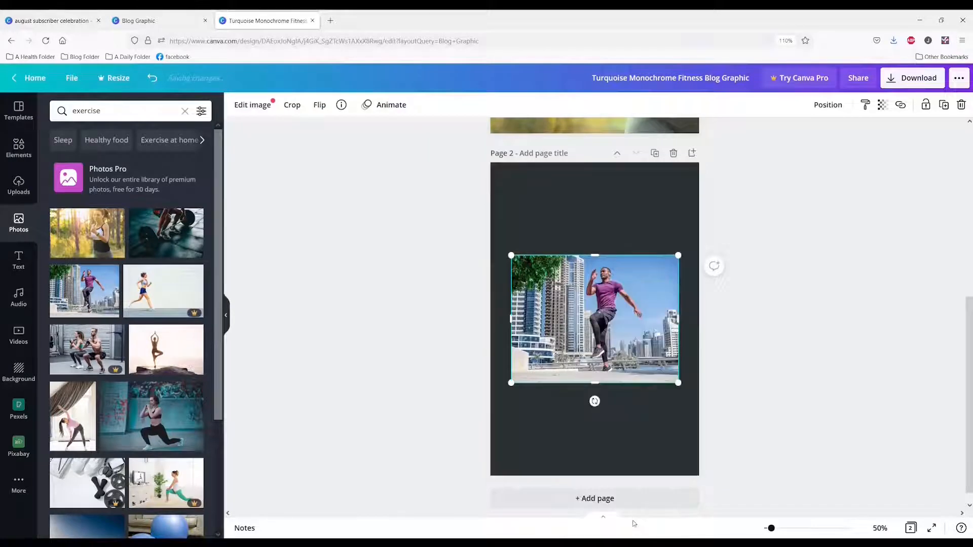
Keep reapplying the colors of the photo of the man in the purple shirt to page 2 until its background is purple
right_click(590, 364)
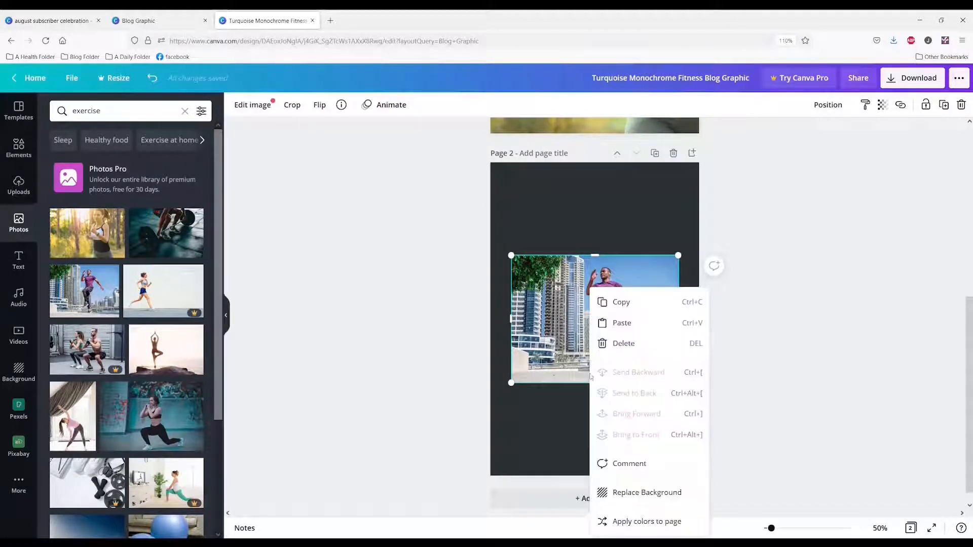
click(641, 527)
right_click(593, 364)
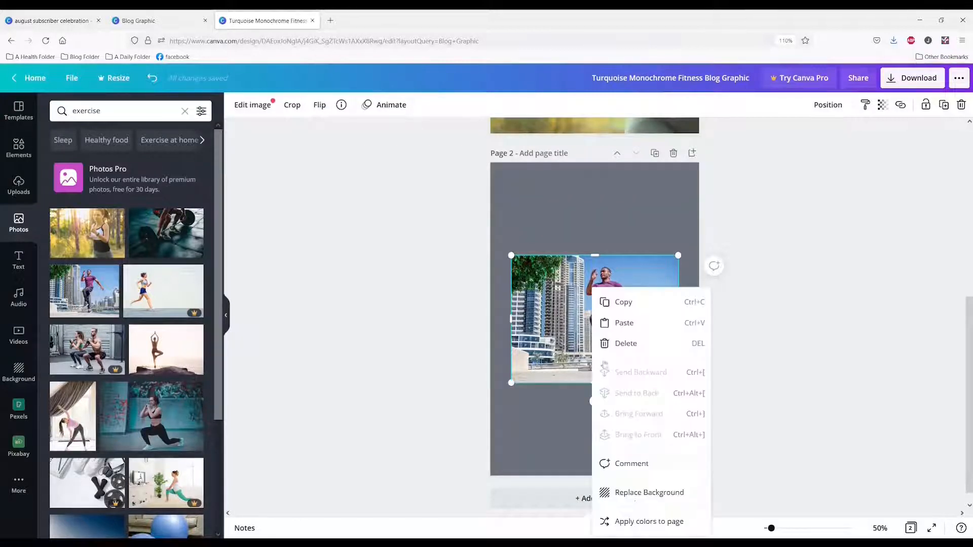
click(631, 522)
right_click(611, 356)
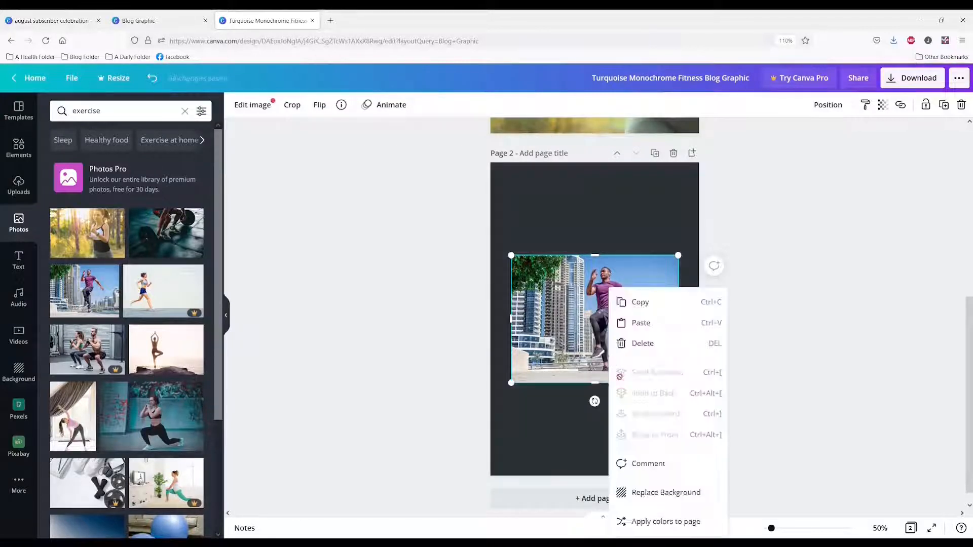
click(651, 522)
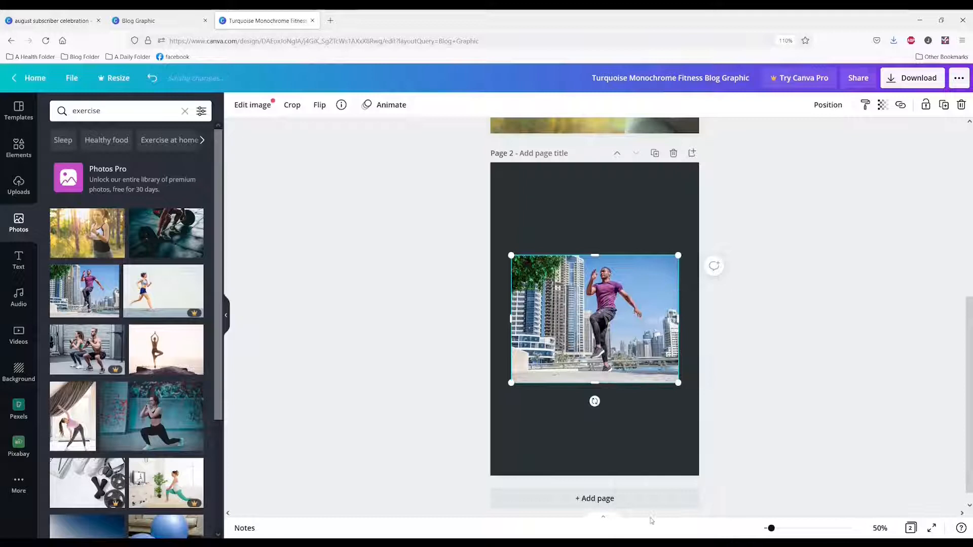
right_click(613, 352)
click(653, 522)
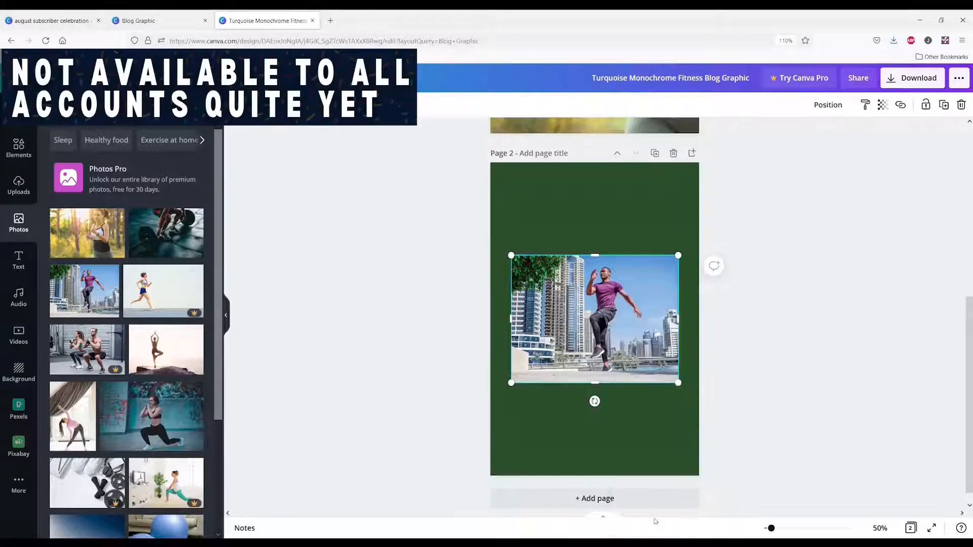
right_click(609, 350)
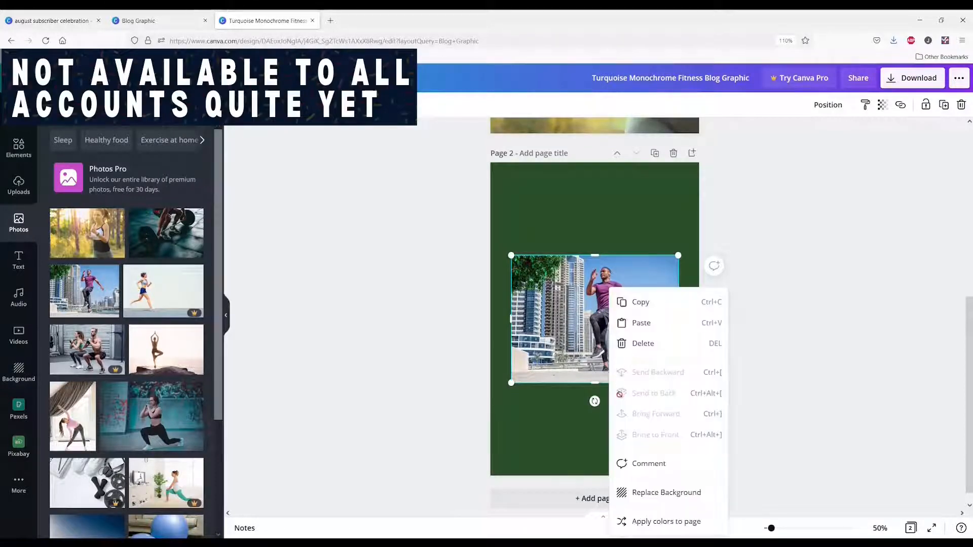
click(650, 522)
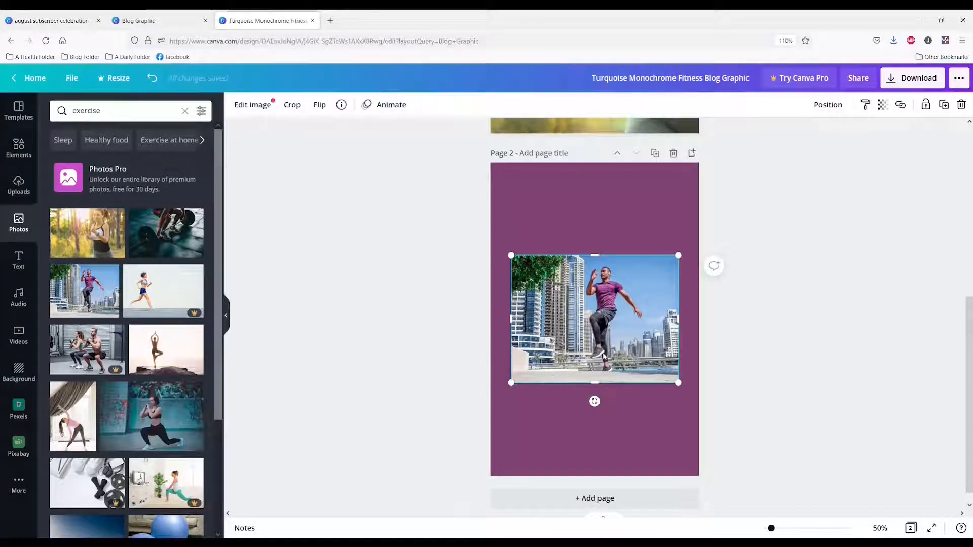
click(589, 218)
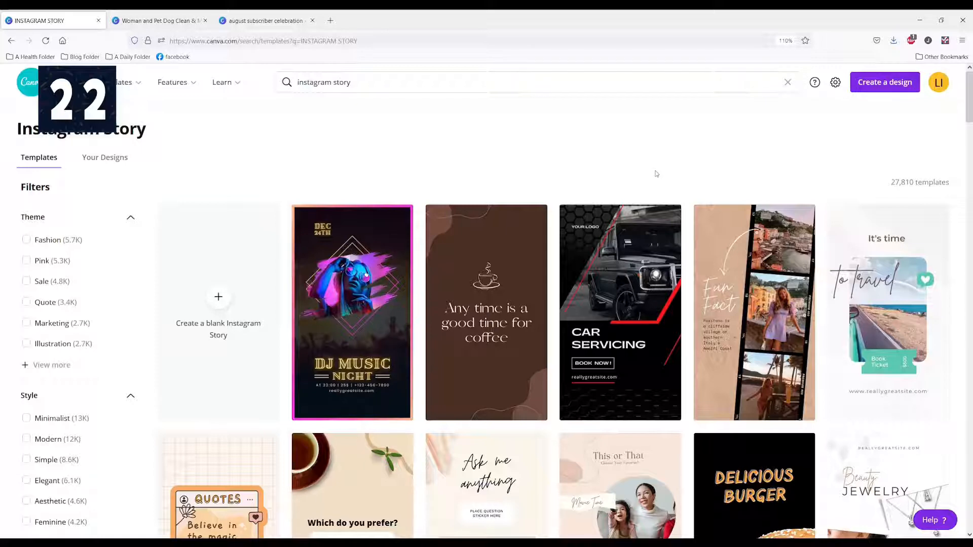
Browse the Instagram story templates and open the "Which do you prefer?" coffee or tea poll template for editing
scroll(651, 205, down, 4)
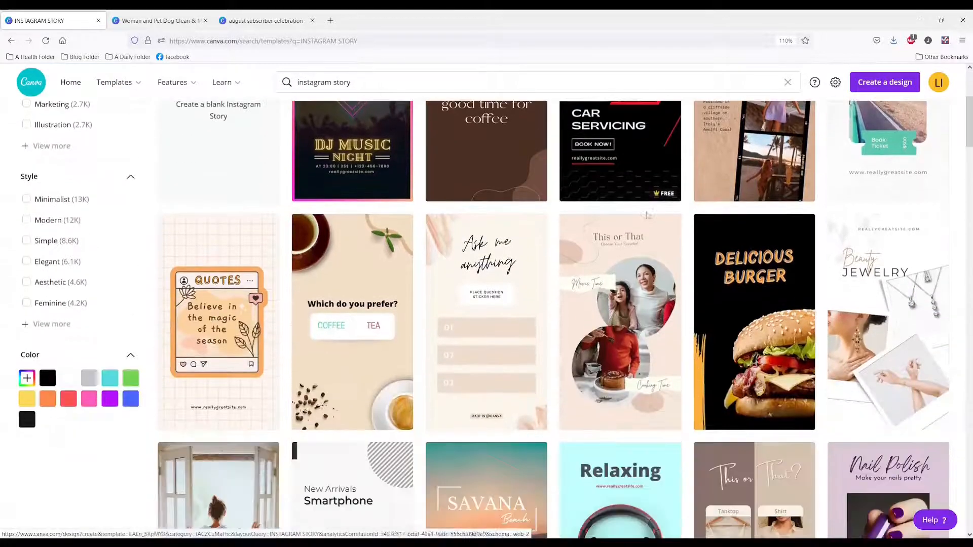
scroll(223, 320, up, 2)
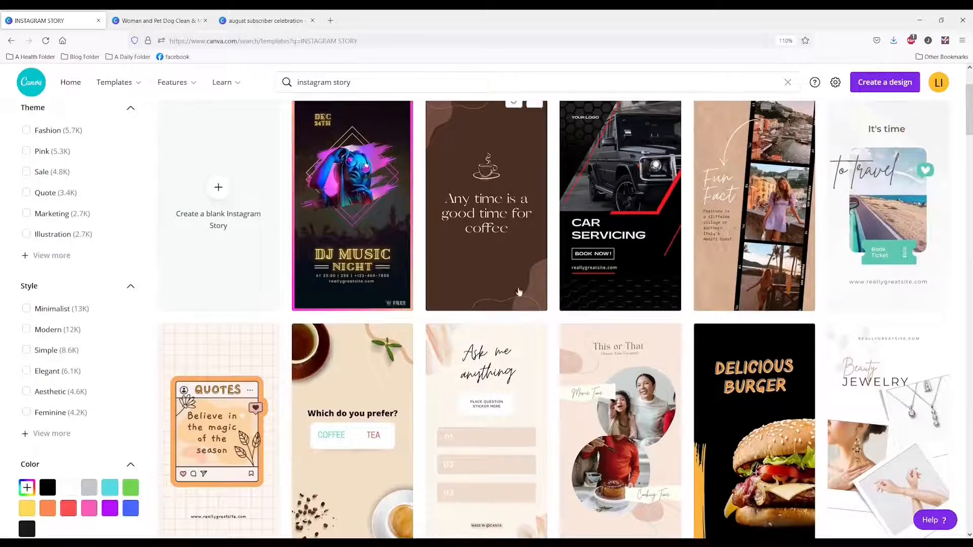
scroll(576, 282, down, 2)
scroll(341, 263, down, 1)
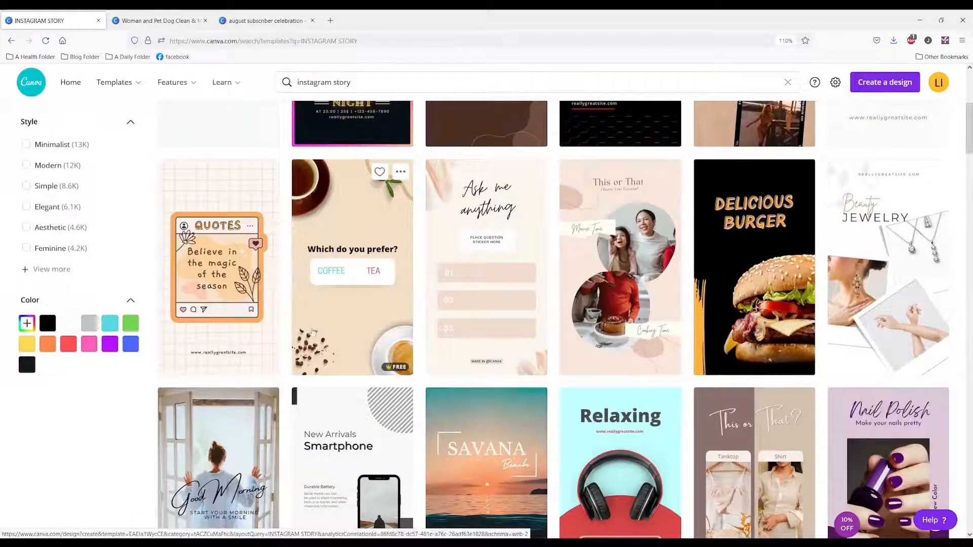
click(324, 334)
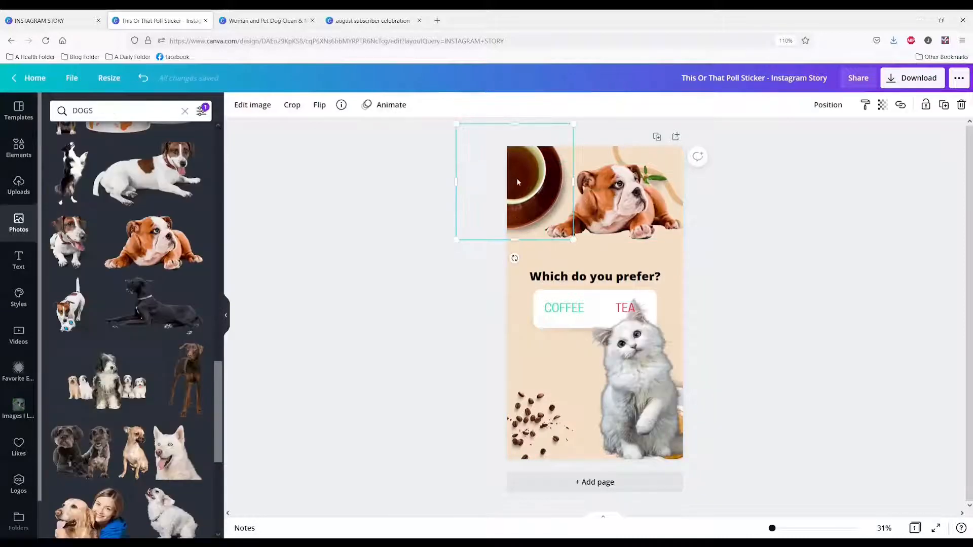
Move the cups and coffee beans off the story page and place the white cat photo in its lower right corner
drag(518, 183, 325, 231)
drag(716, 411, 581, 443)
click(679, 442)
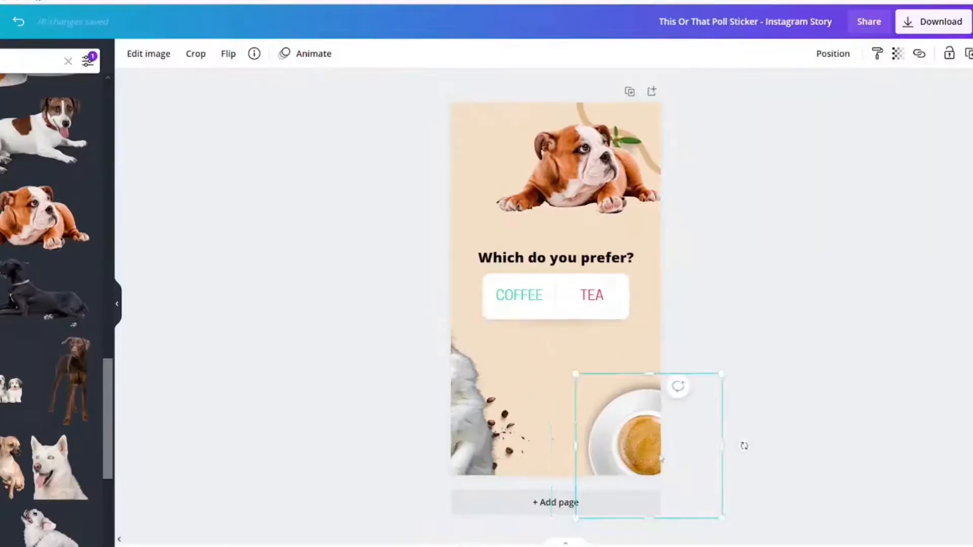
drag(653, 456, 225, 516)
drag(440, 436, 633, 407)
drag(486, 436, 143, 507)
Replace the poll option COFFEE with "DOGS" and the option TEA with "CATA"
click(507, 299)
click(506, 299)
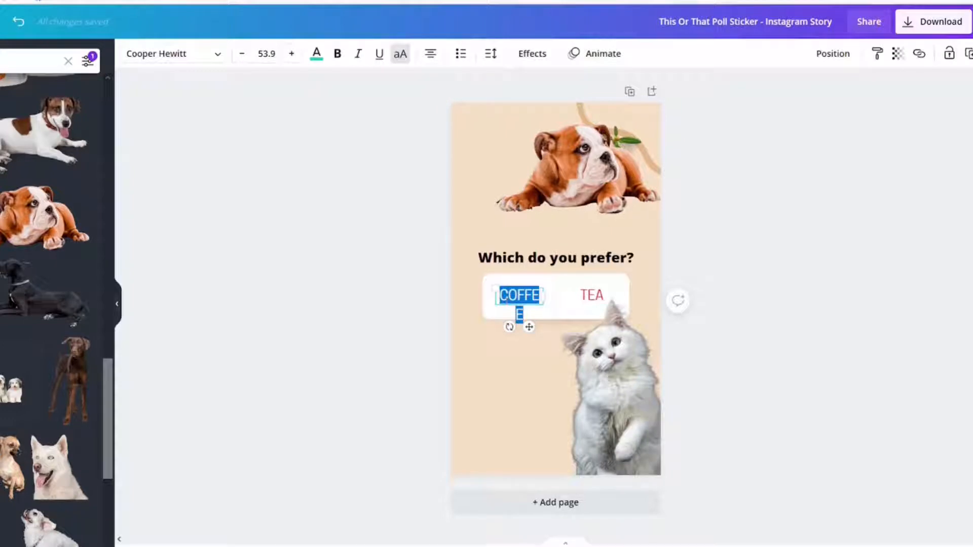
text(DOGS)
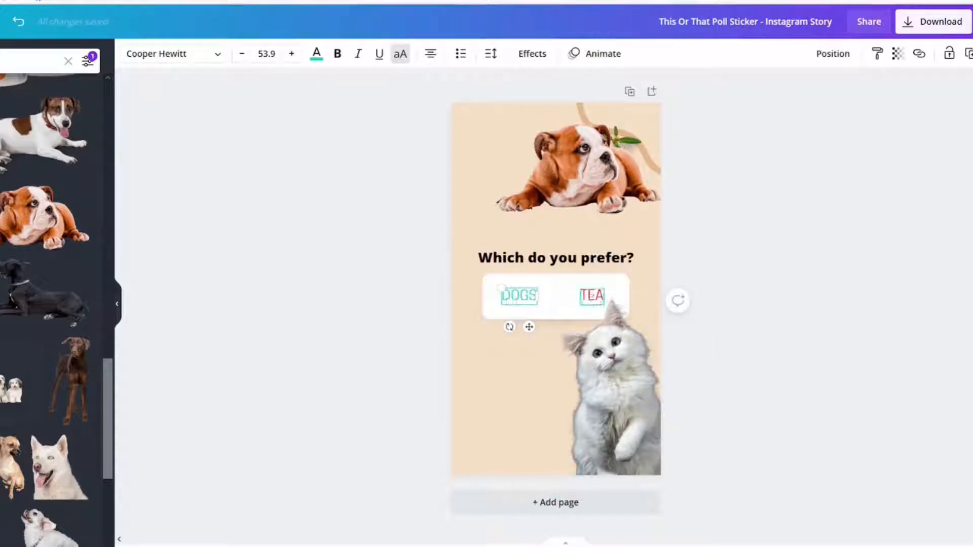
double_click(592, 295)
text(CATSA)
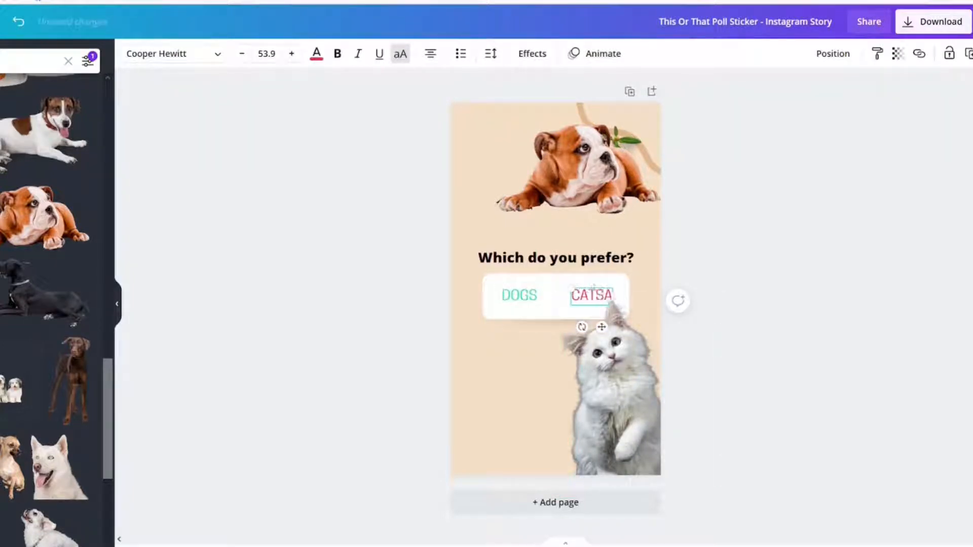
key(BackSpace)
key(BackSpace)
text(A)
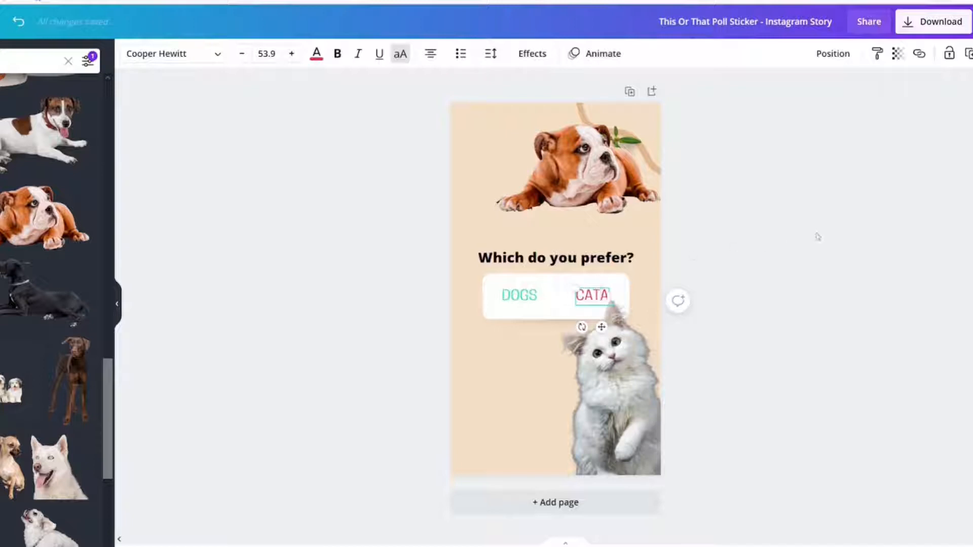
Shift the bulldog photo toward the left edge of the page, above the "Which do you prefer?" question
click(825, 232)
drag(594, 186, 560, 185)
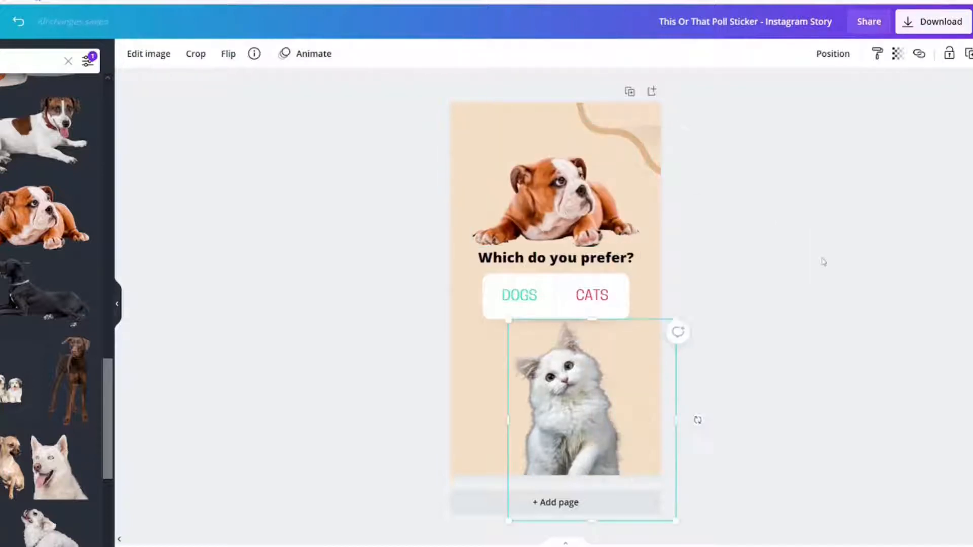
click(824, 262)
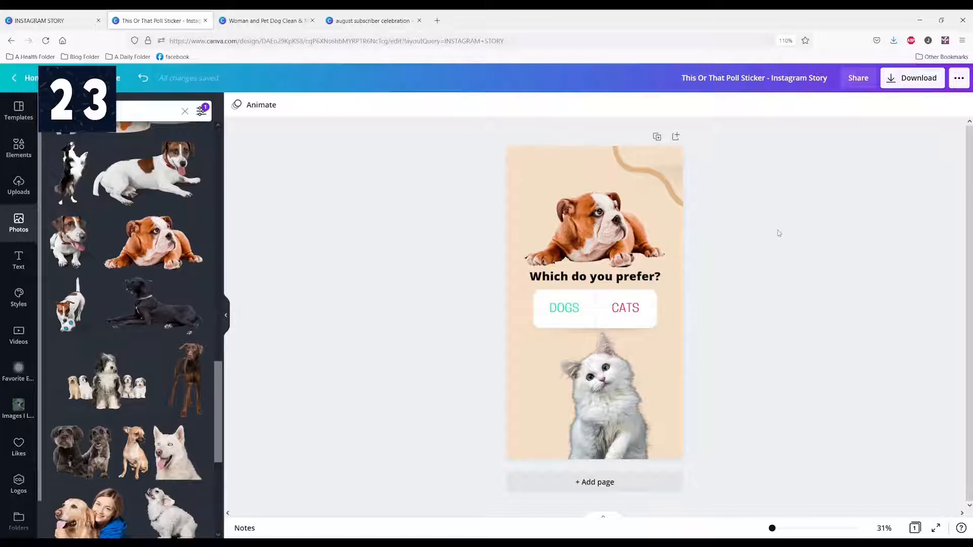
Open the image editing options for the bulldog photo and look through the recently used effects, such as Shadows, Duotone and Code Art
click(607, 256)
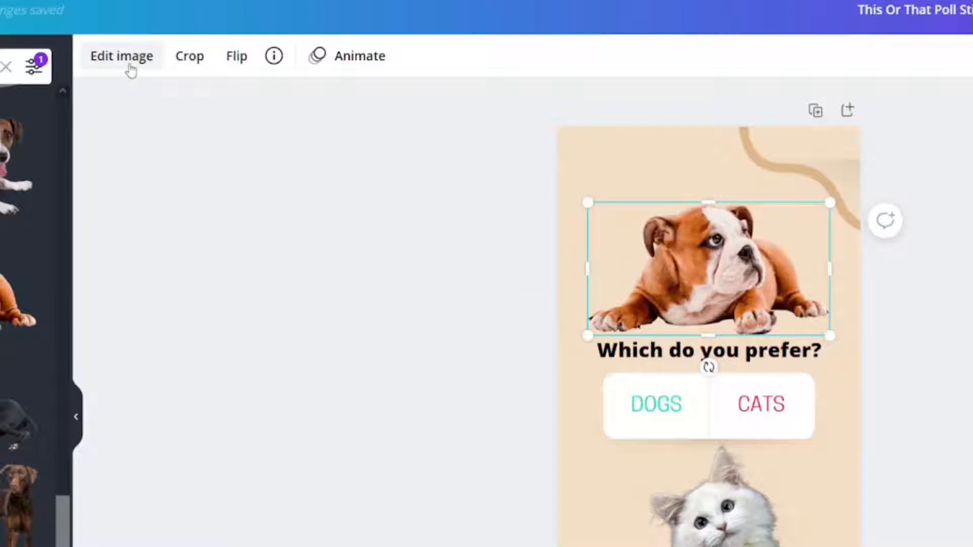
click(130, 69)
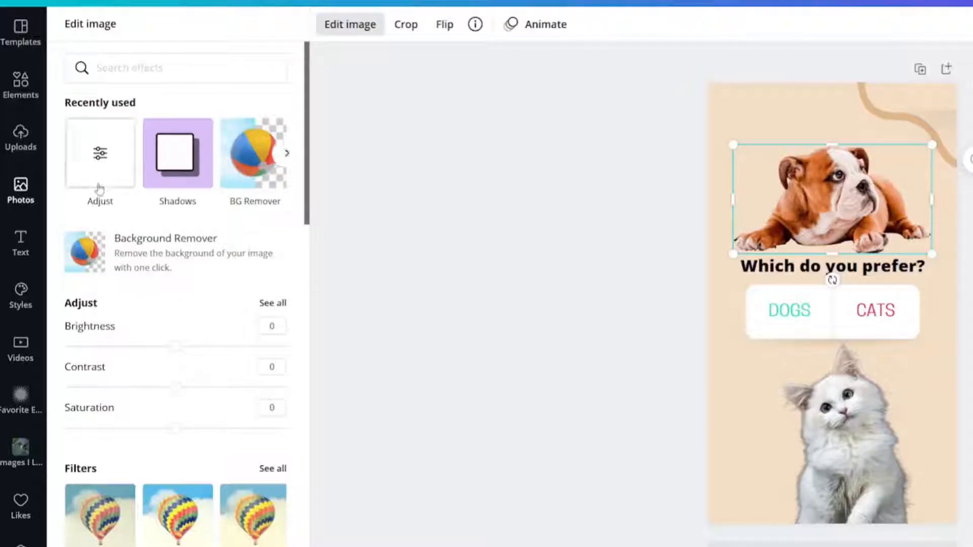
click(286, 153)
click(287, 153)
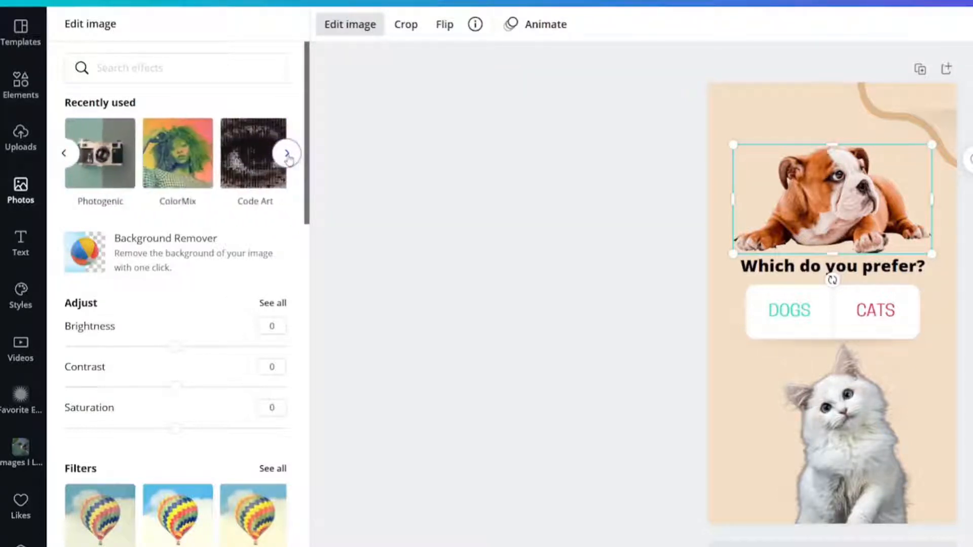
click(64, 153)
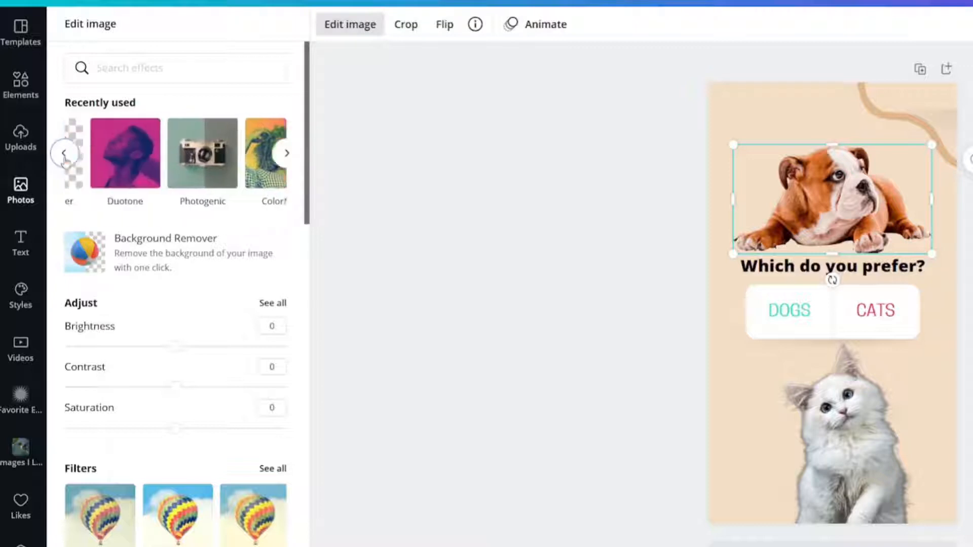
click(64, 153)
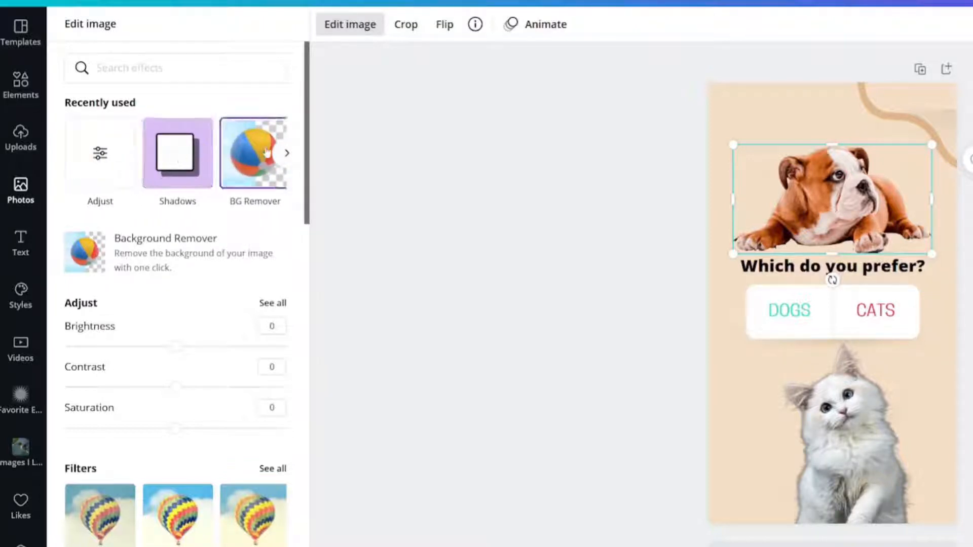
click(288, 152)
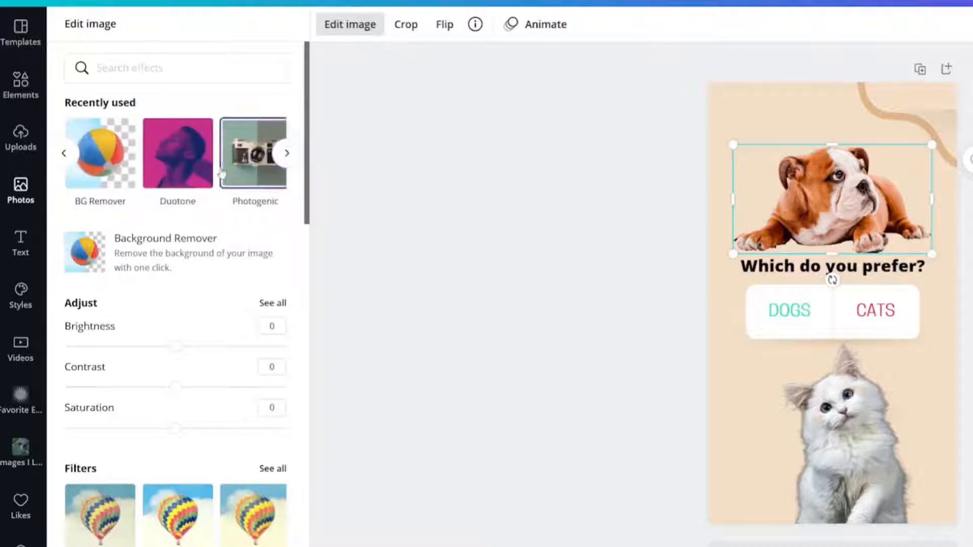
click(286, 153)
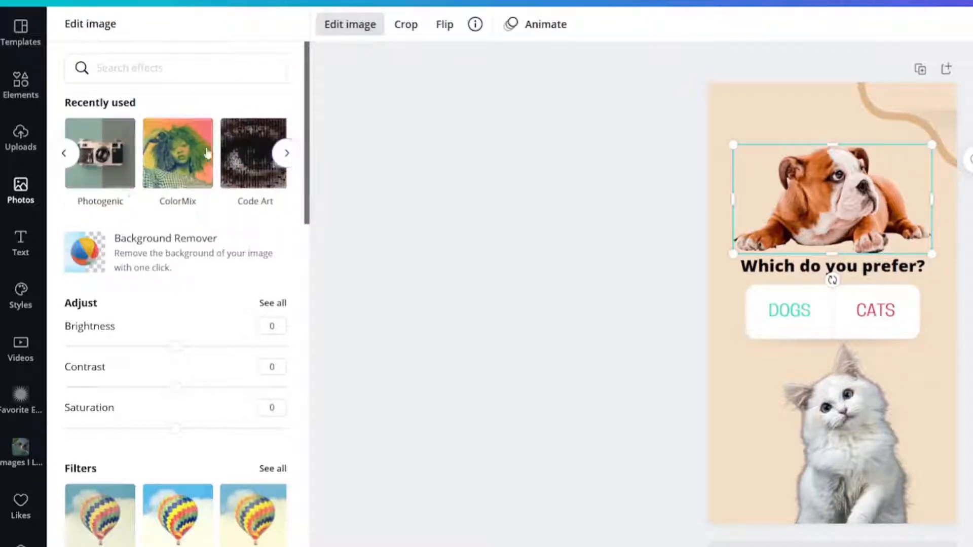
click(62, 155)
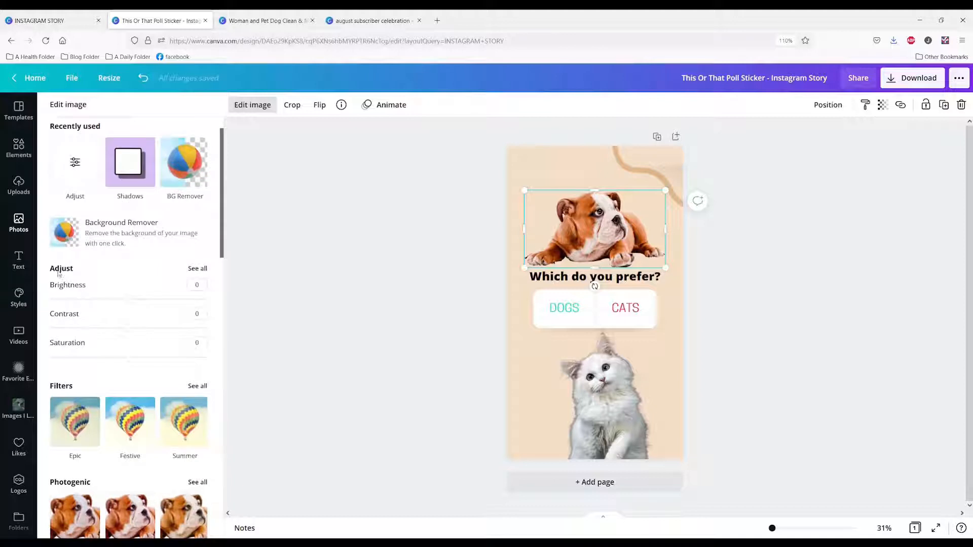
Review the complete list of Adjust settings for the bulldog photo, from Brightness to Fade, and return to the effects overview
click(192, 269)
scroll(170, 328, down, 1)
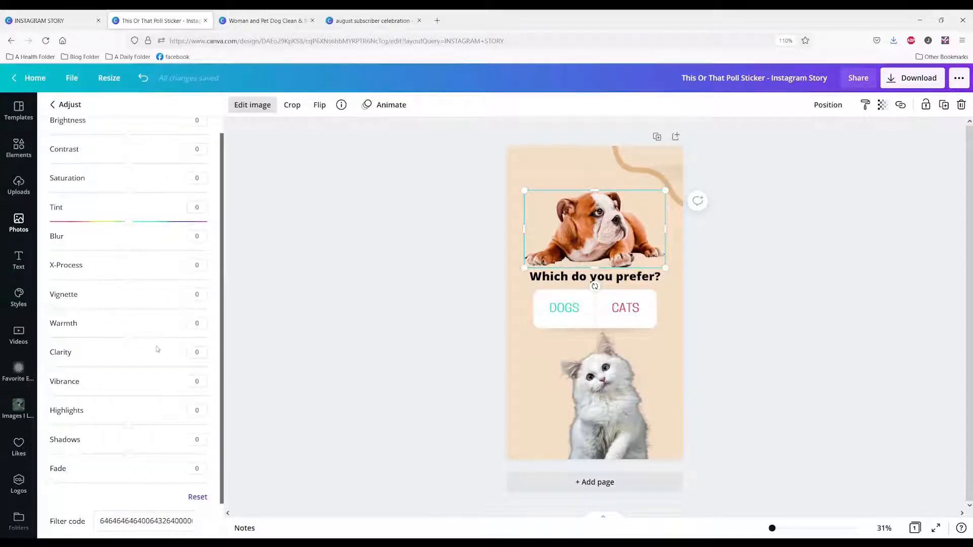
scroll(155, 350, up, 1)
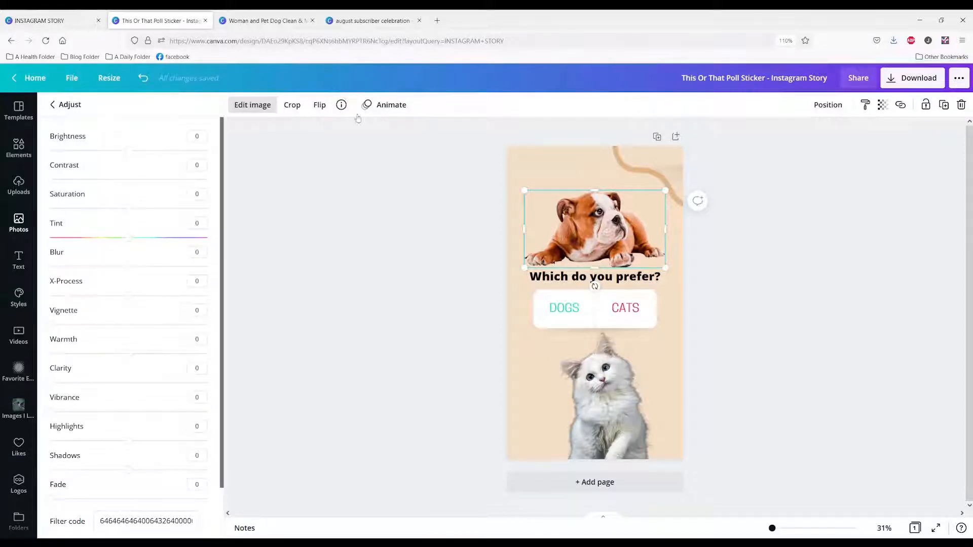
click(52, 104)
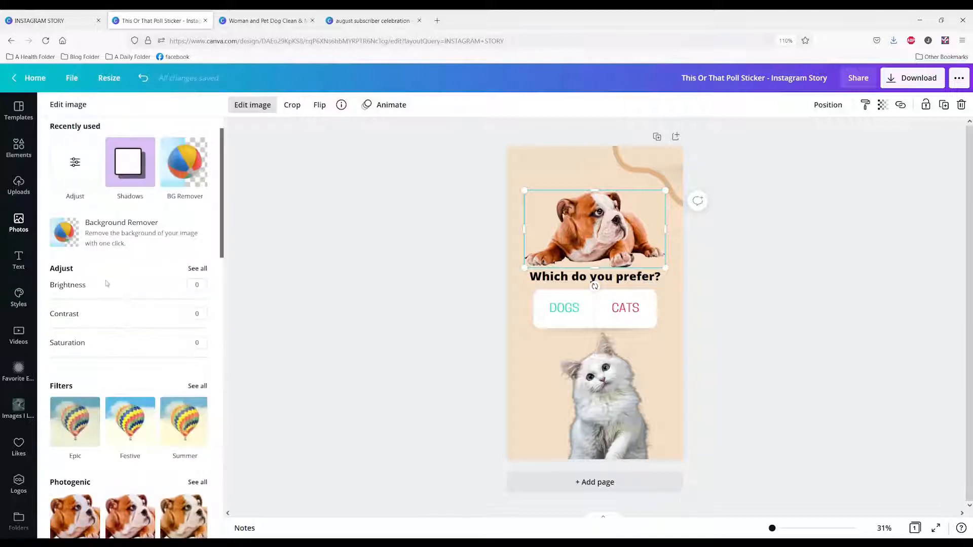
Look through all the filters for the bulldog photo, return to the effects overview and continue to the Photogenic, Smartmockups and Duotone effects
scroll(152, 283, down, 2)
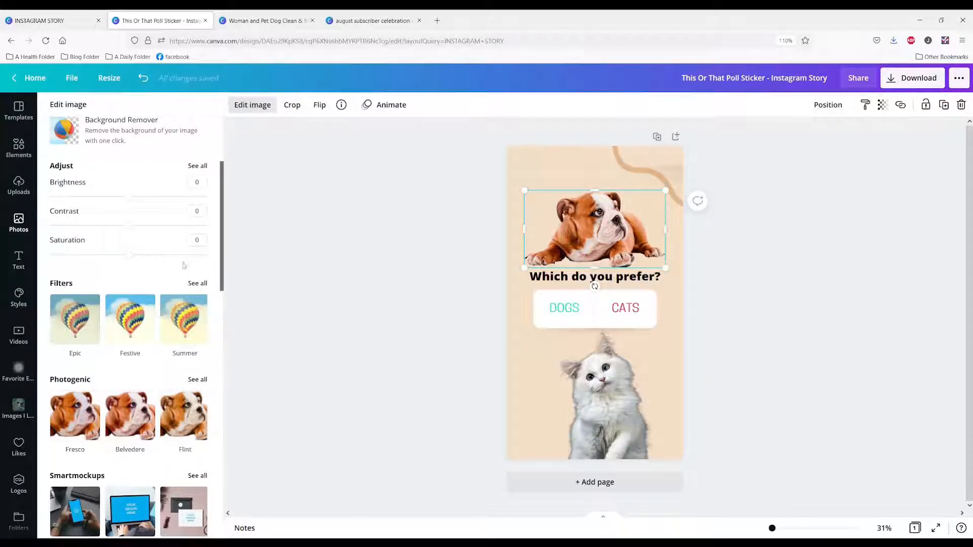
click(197, 284)
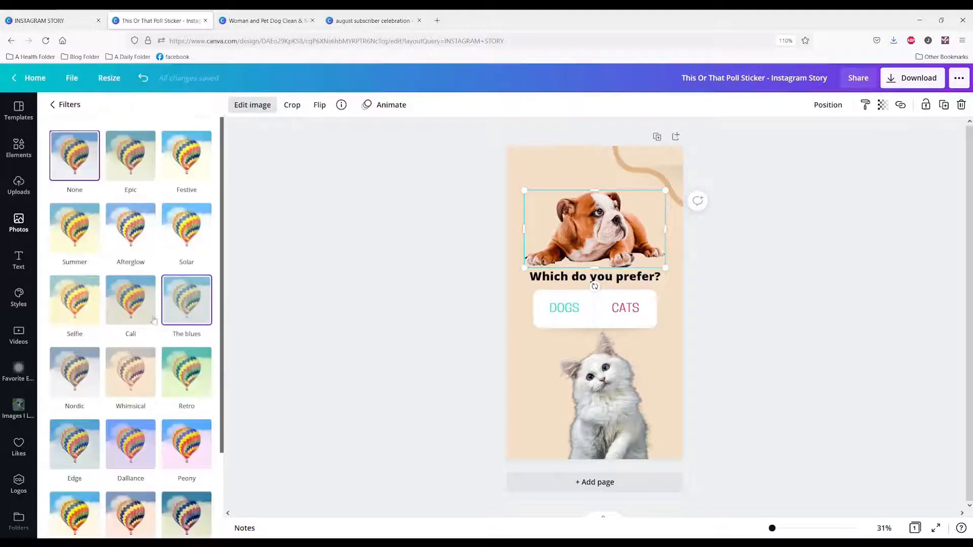
scroll(154, 320, down, 2)
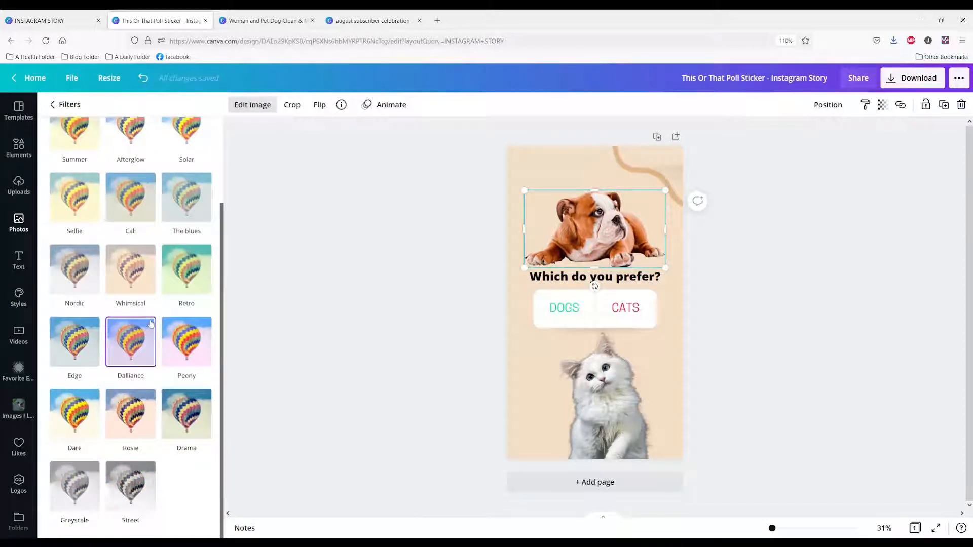
scroll(151, 323, up, 2)
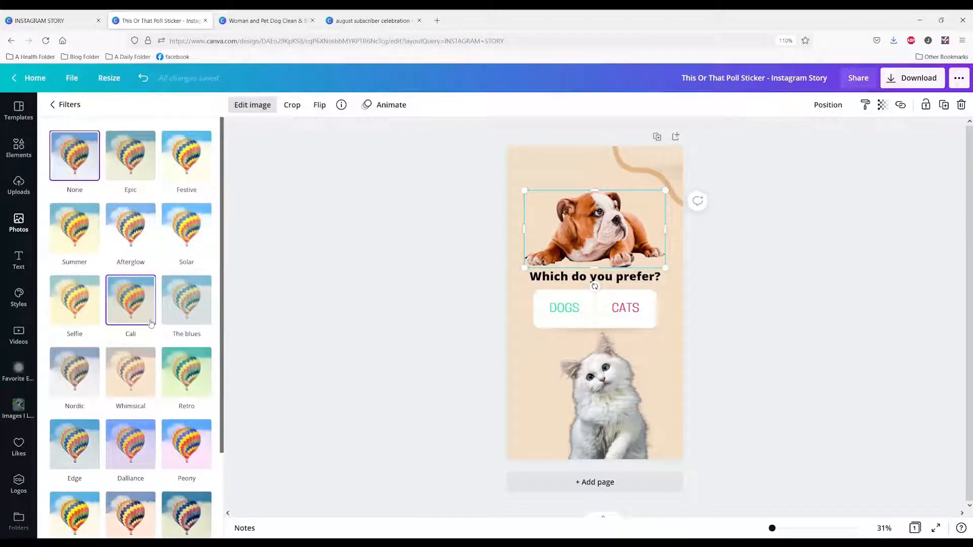
click(59, 107)
scroll(148, 294, down, 3)
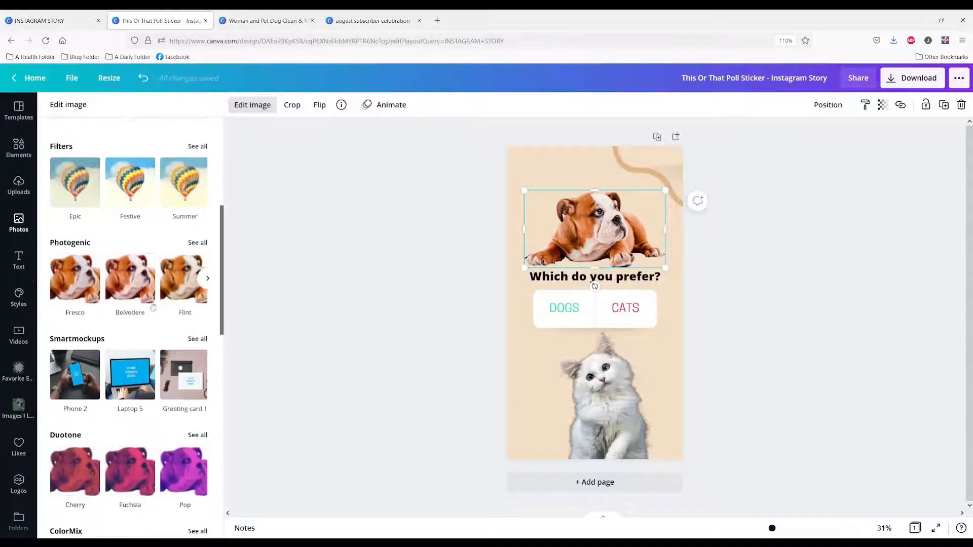
Look through the bulldog photo's effects from Photogenic, Smartmockups and Duotone to ColorMix, Pixelate, Code Art, Frames and Shadows
scroll(113, 314, down, 1)
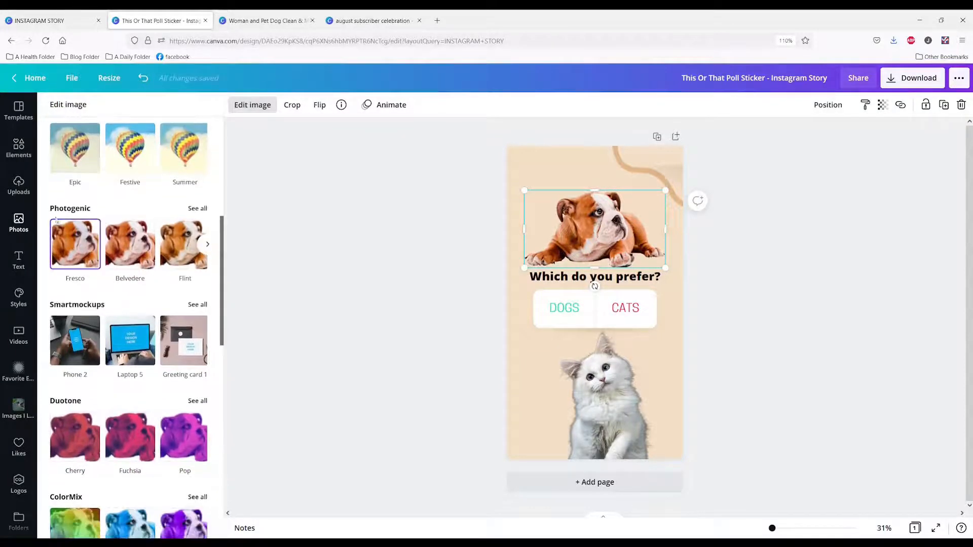
scroll(60, 212, down, 1)
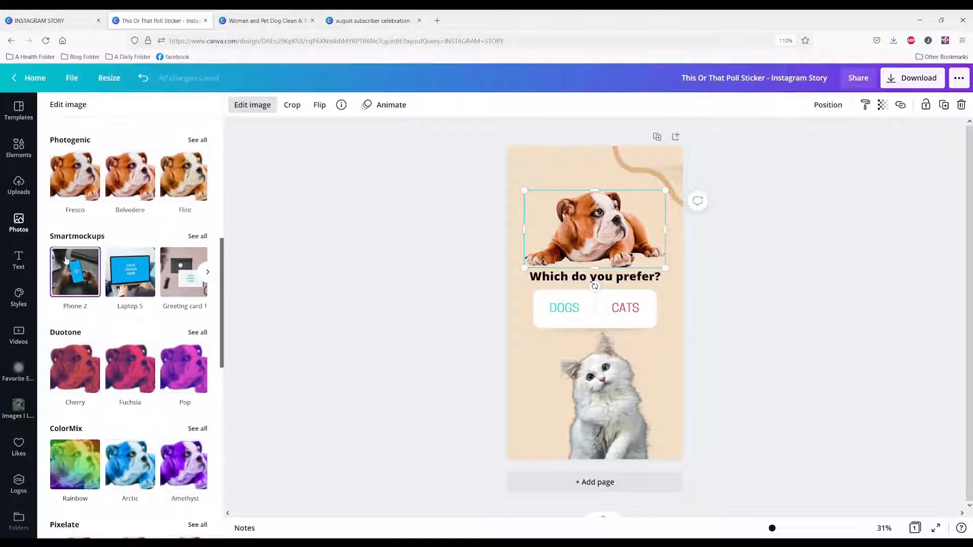
scroll(76, 304, down, 2)
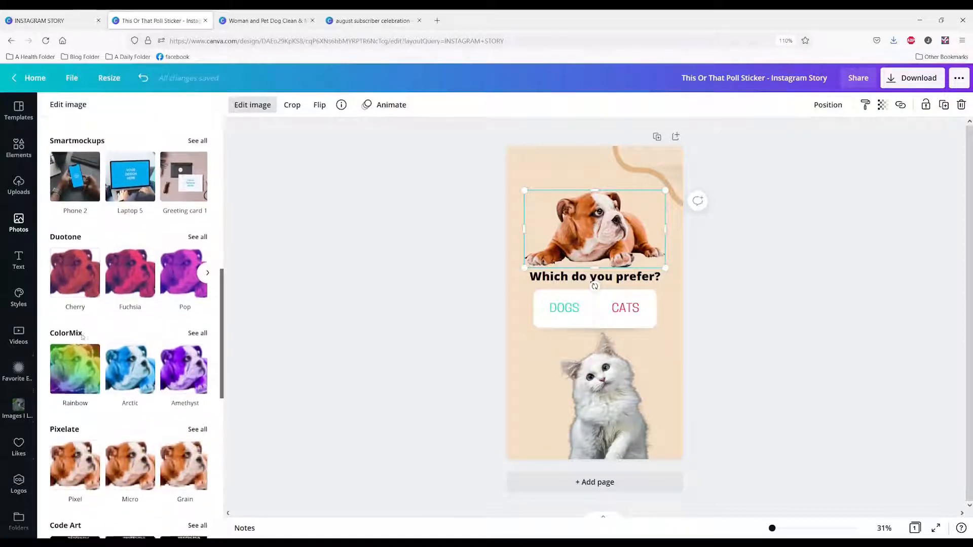
scroll(84, 334, down, 3)
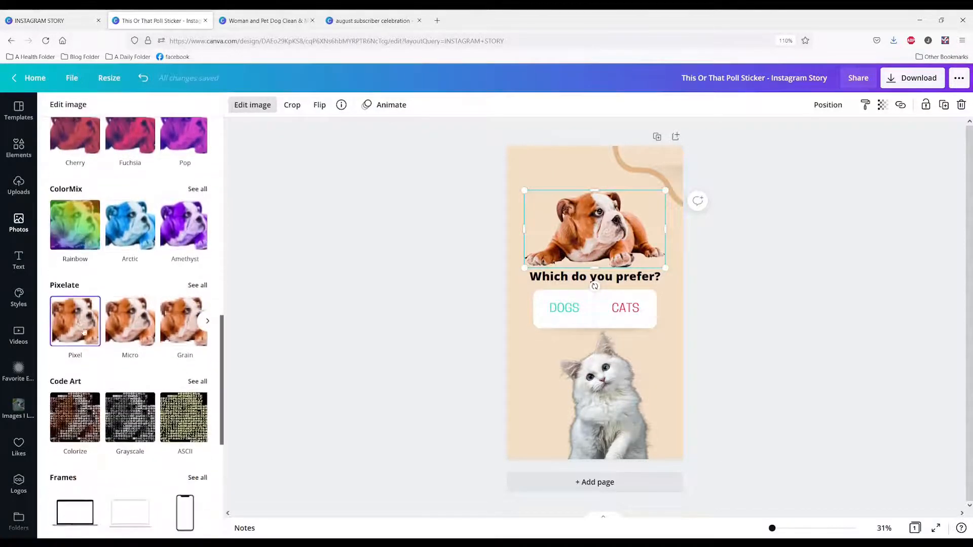
scroll(86, 354, down, 1)
scroll(90, 374, down, 1)
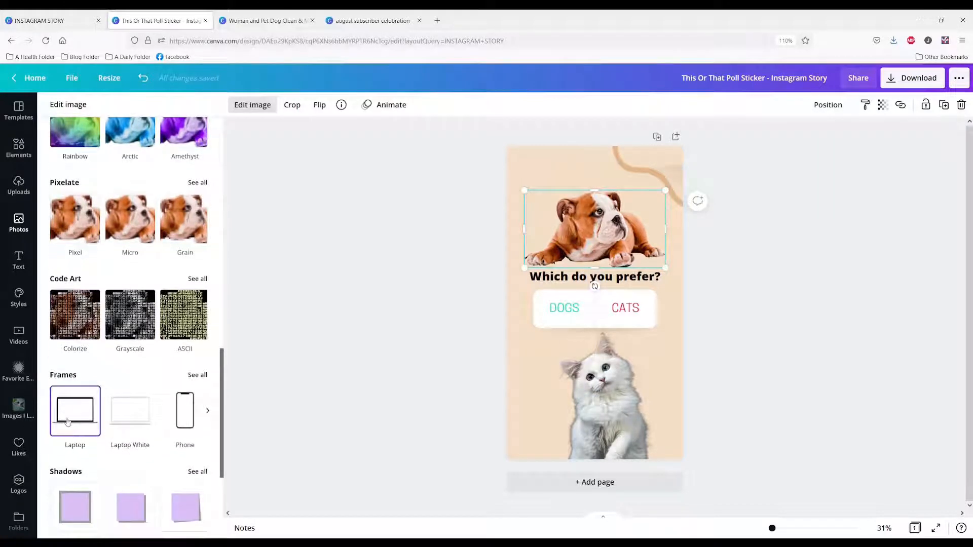
Try the Laptop frame on the bulldog photo and move the framed photo up above the question
click(75, 419)
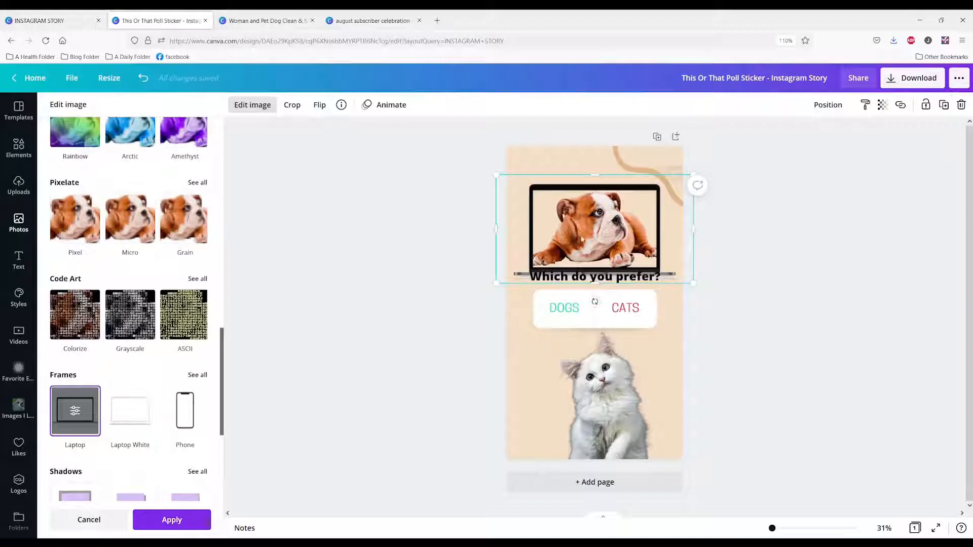
drag(581, 239, 582, 210)
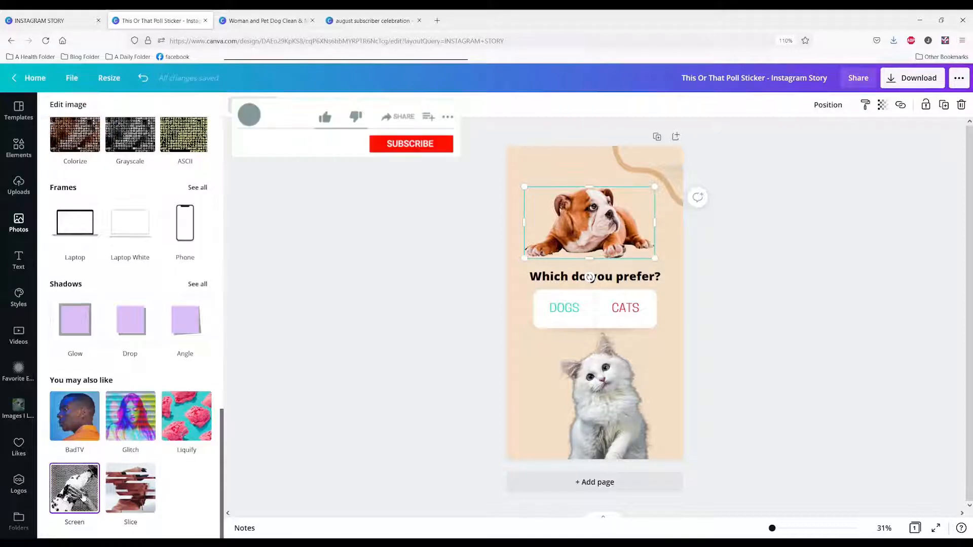
Look back over the bulldog photo's effects from Photogenic through Code Art and Frames to Shadows
scroll(90, 488, up, 1)
scroll(89, 486, up, 7)
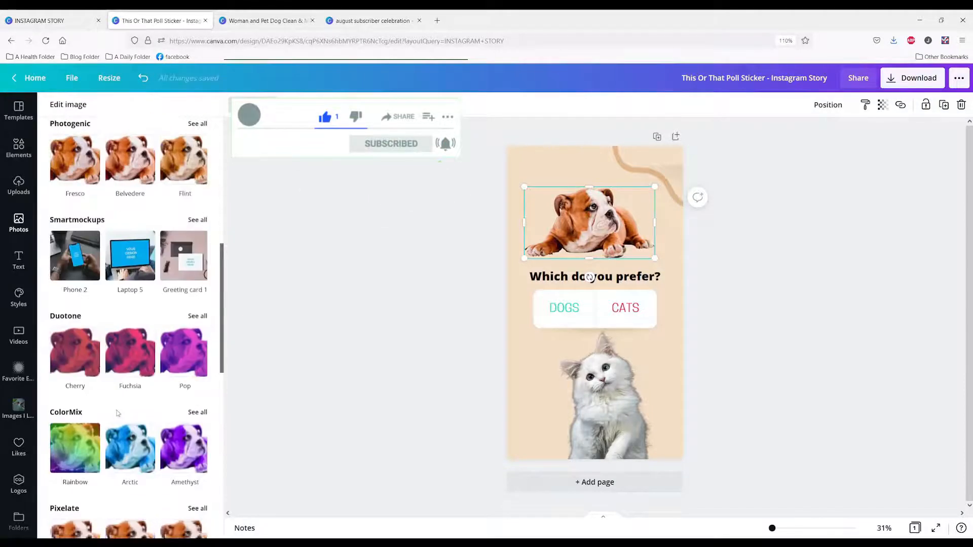
scroll(117, 413, down, 7)
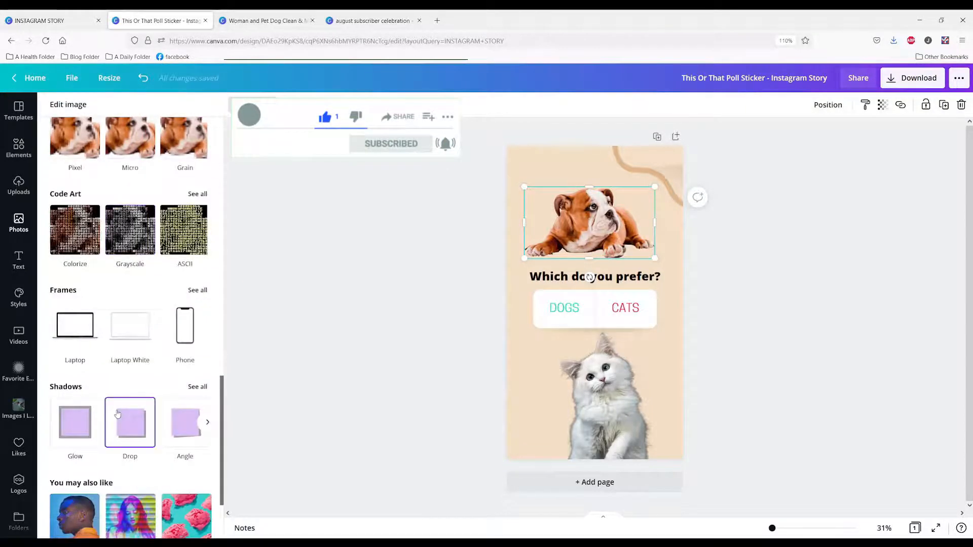
scroll(117, 413, down, 3)
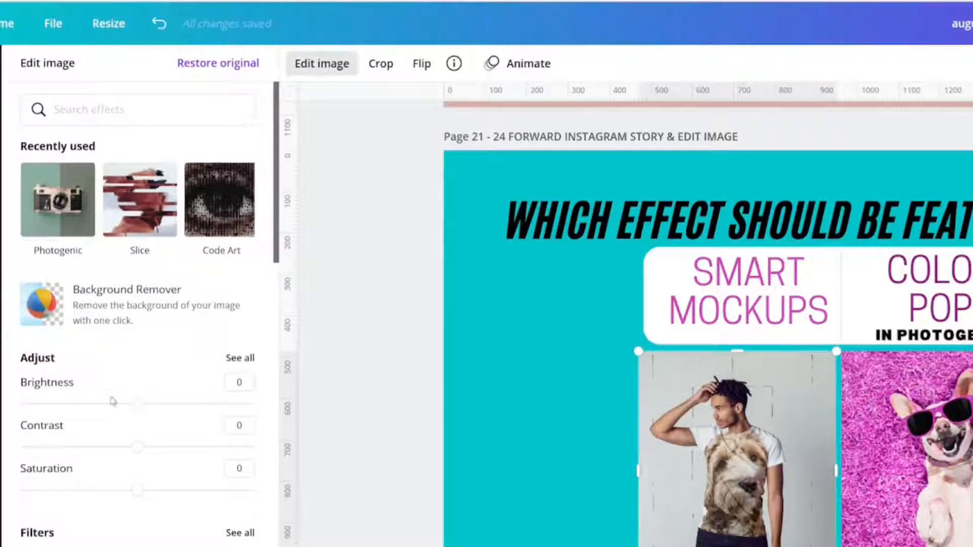
In the august subscriber celebration design, examine the T-shirt photo's Photogenic and Smartmockups effects and the pages following the effect poll
scroll(139, 430, down, 4)
scroll(139, 431, down, 4)
scroll(76, 428, down, 4)
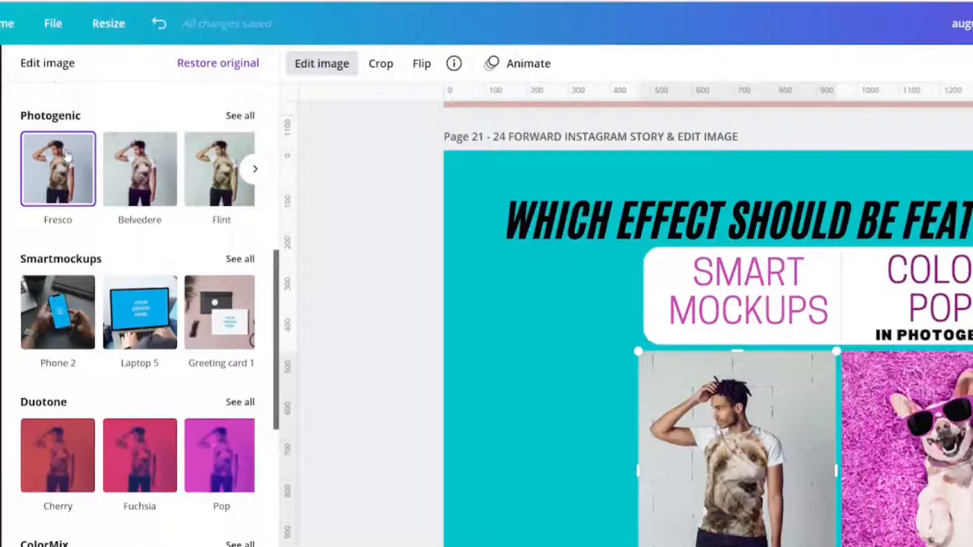
scroll(68, 154, up, 2)
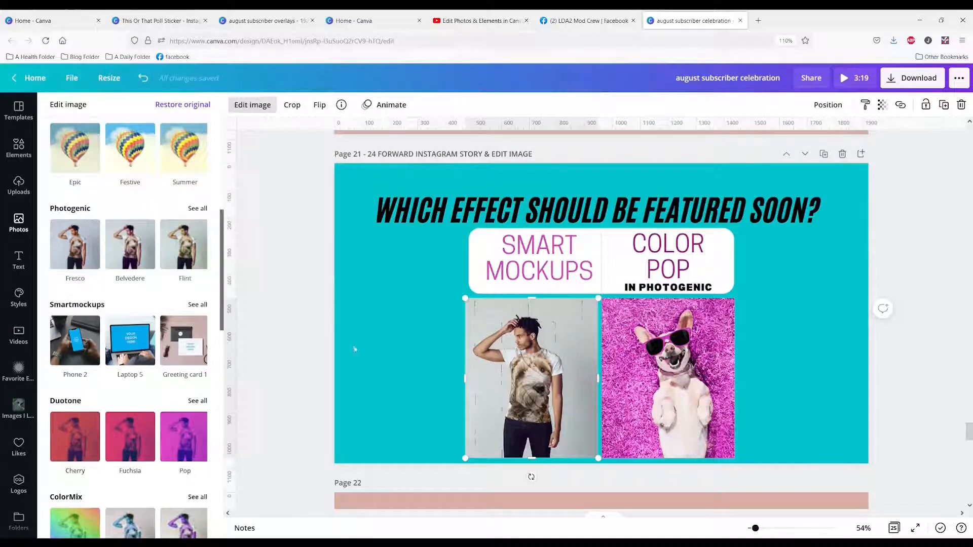
scroll(385, 345, down, 15)
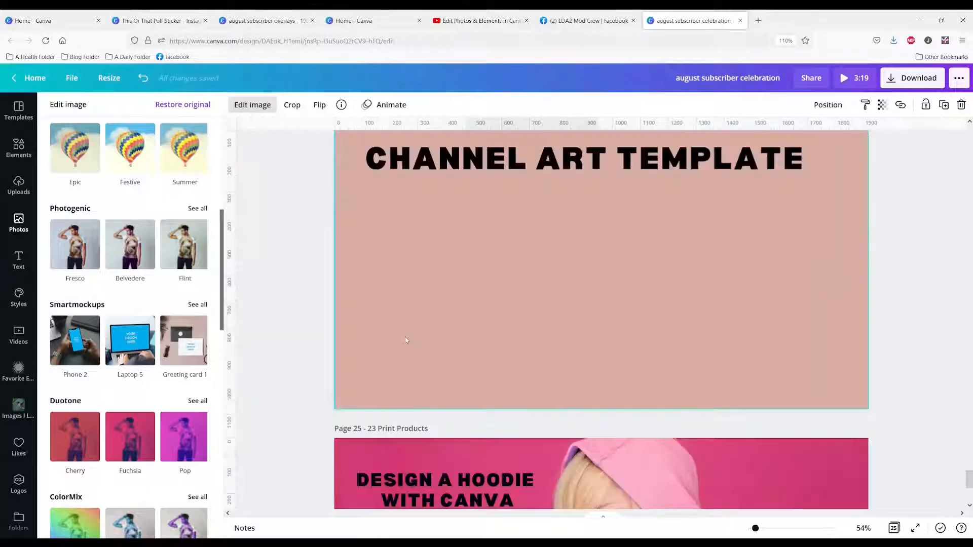
scroll(405, 340, up, 1)
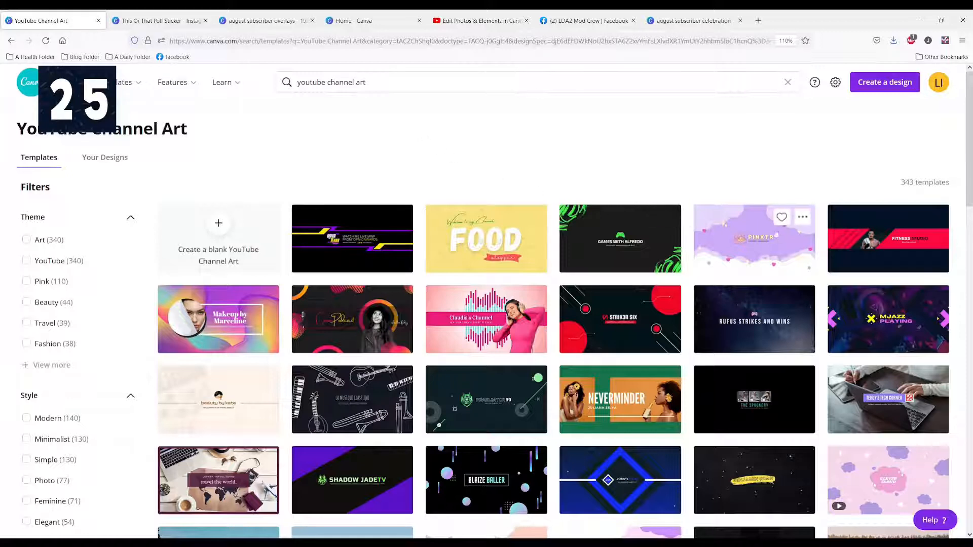
Open the red Fitness Studio template and the "How to Get Abs in 3 Weeks" template from the YouTube Channel Art results
click(867, 236)
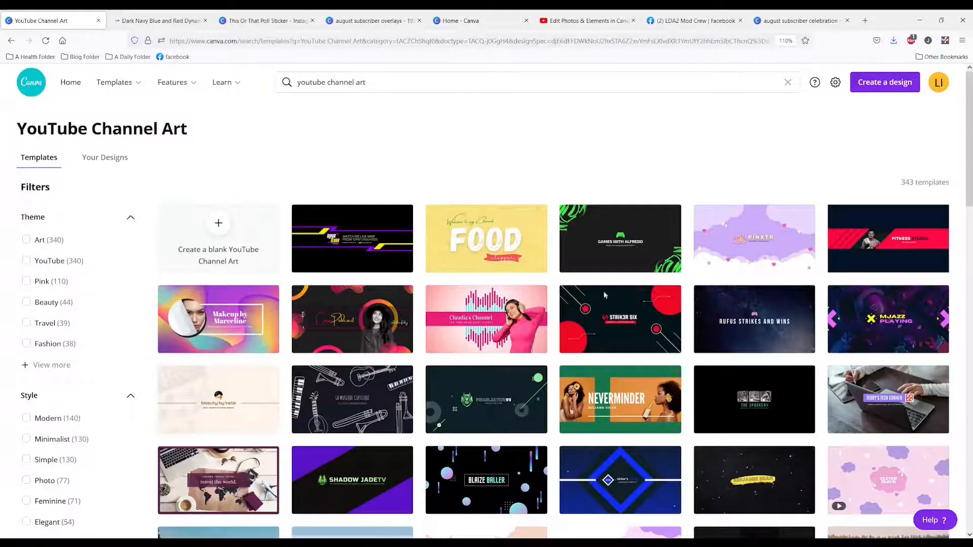
scroll(405, 340, down, 6)
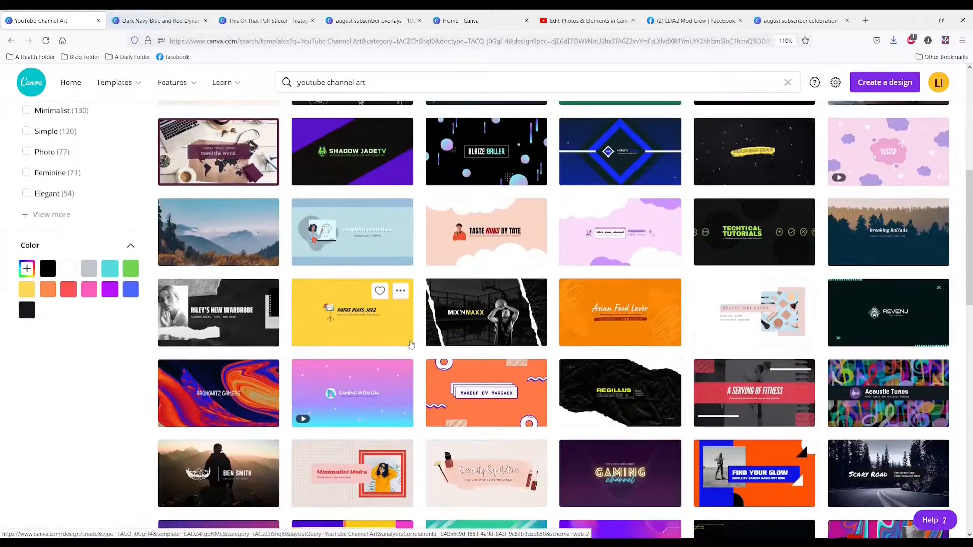
scroll(411, 344, down, 1)
scroll(411, 345, down, 2)
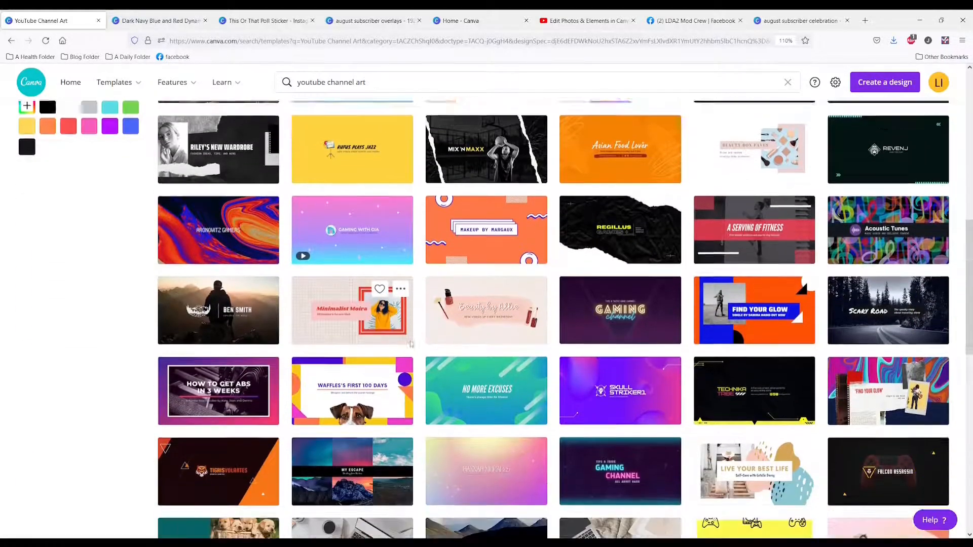
scroll(411, 344, down, 2)
scroll(411, 345, down, 1)
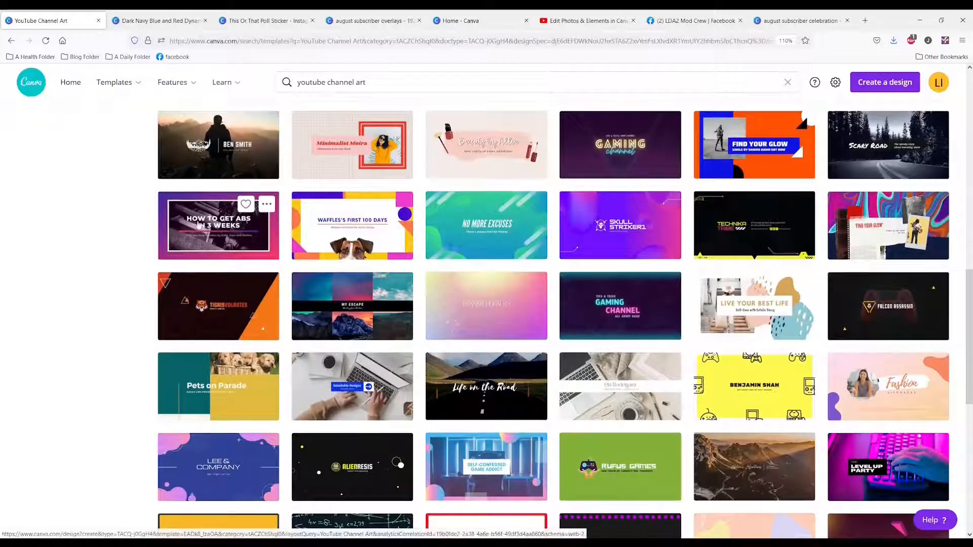
click(207, 229)
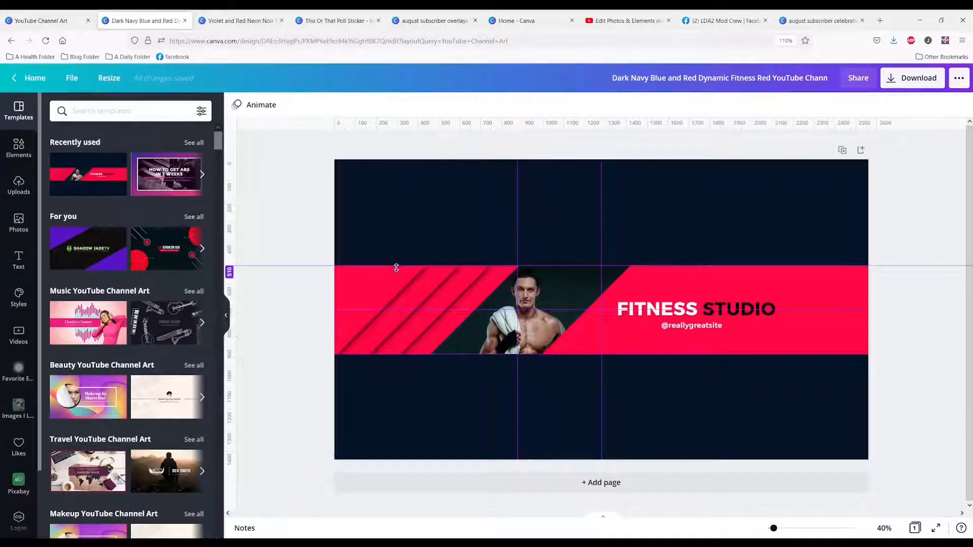
Place the uploaded channel art size guide with the 1546x423 safe zone on the Fitness Studio banner and shift it to the upper-left
drag(397, 268, 404, 354)
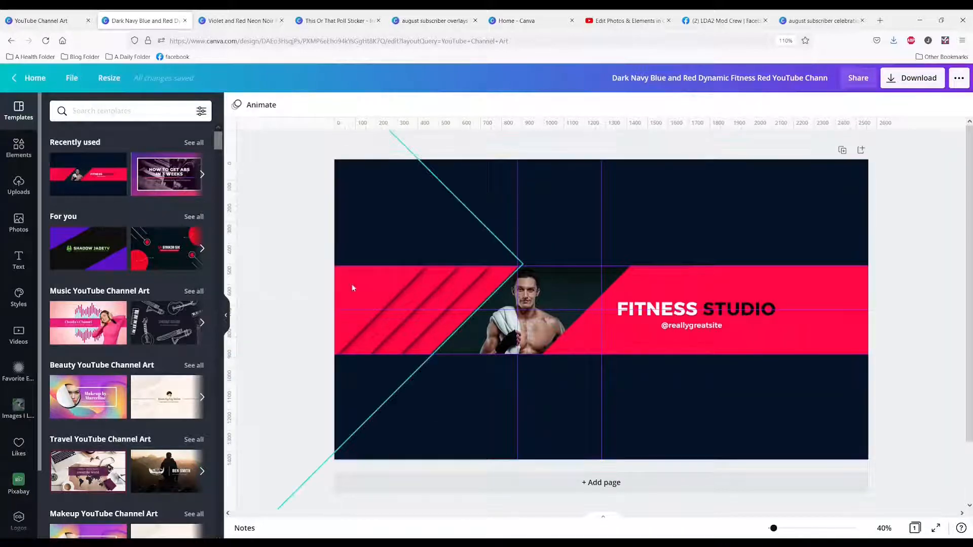
click(18, 185)
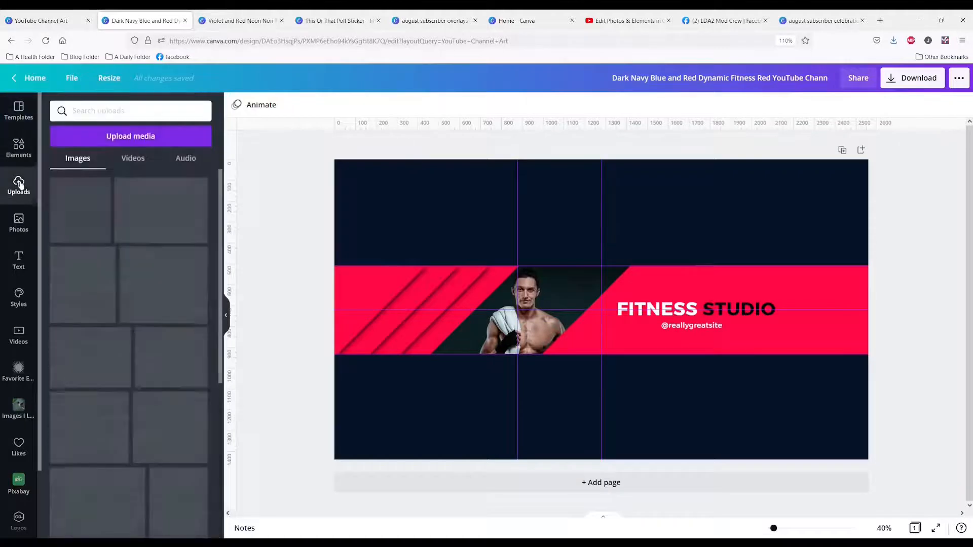
scroll(109, 339, down, 3)
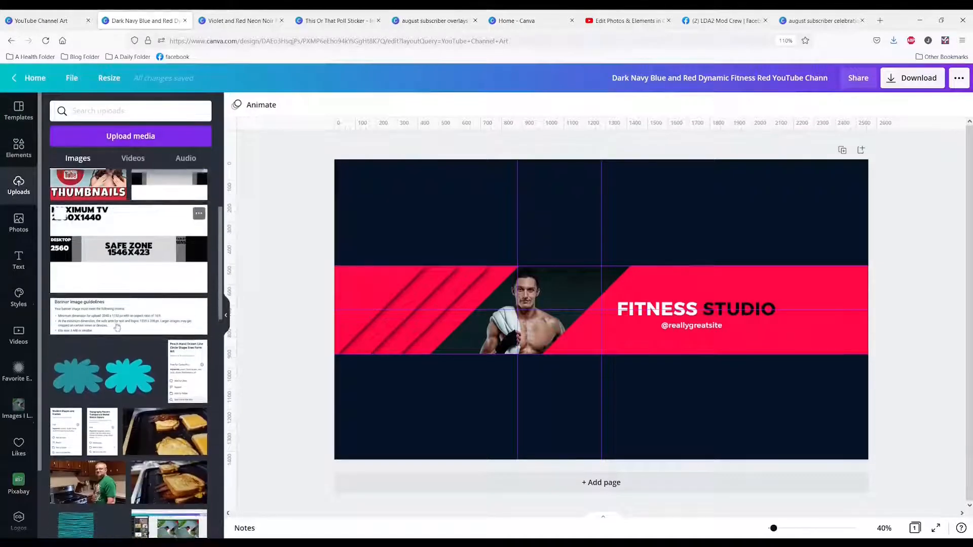
click(110, 254)
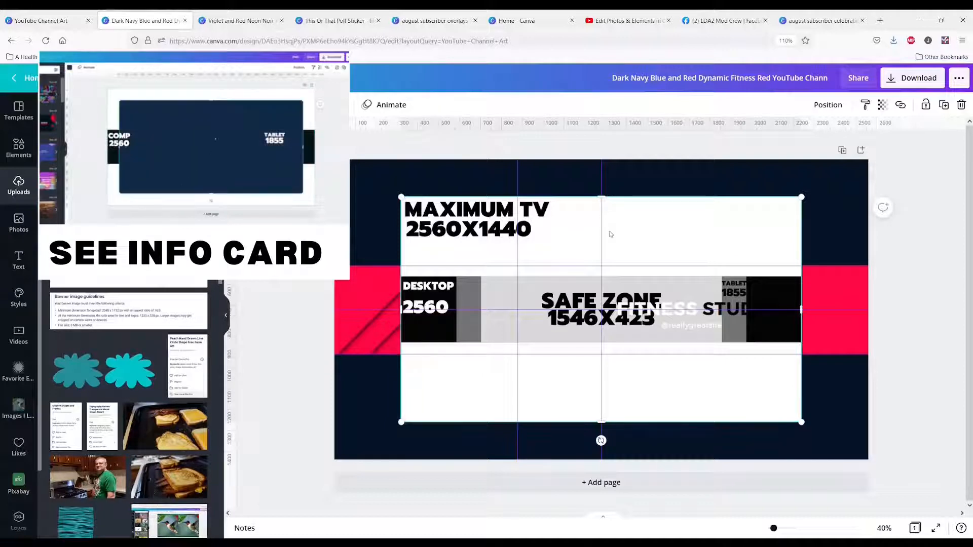
drag(463, 393, 325, 266)
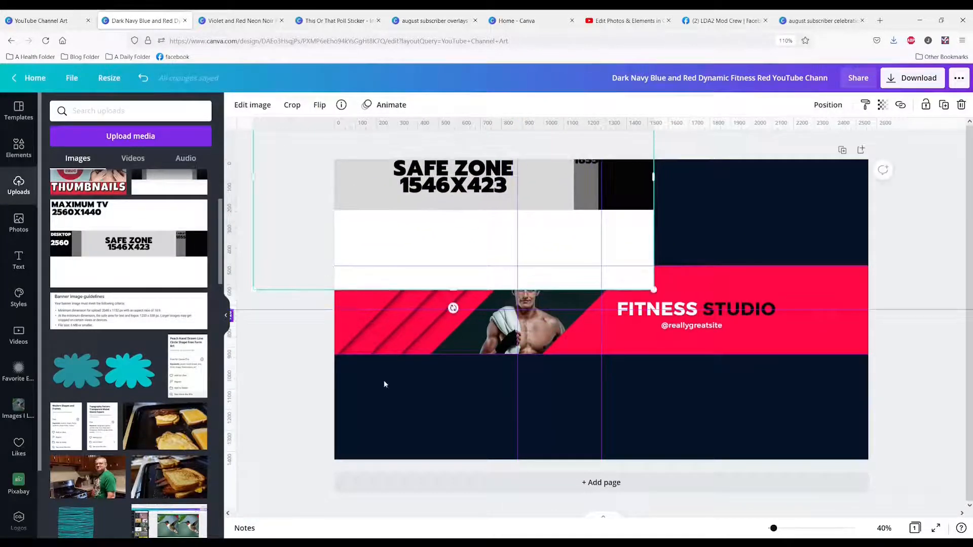
Add a rectangle to the banner and shrink its height and width to about the 1546x423 safe zone
click(430, 434)
key(r)
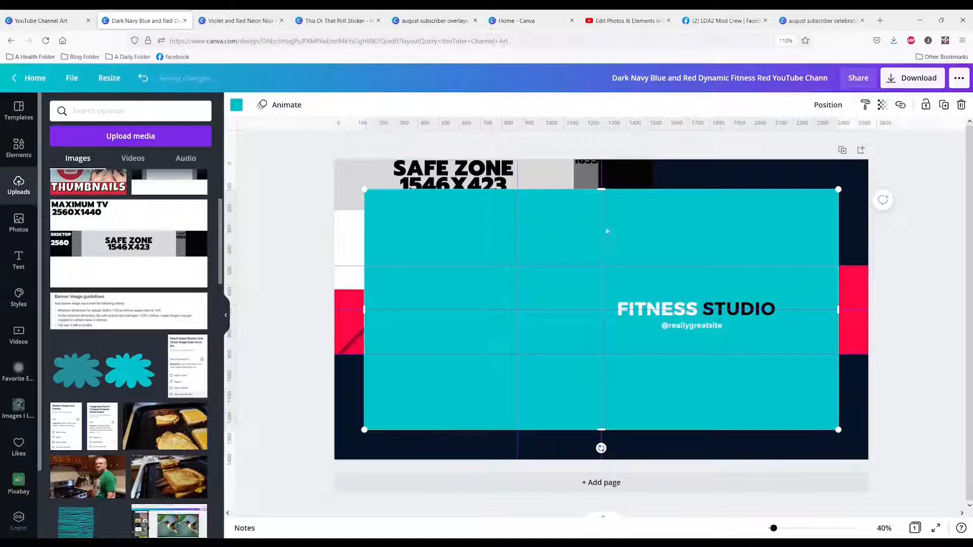
drag(603, 186, 631, 341)
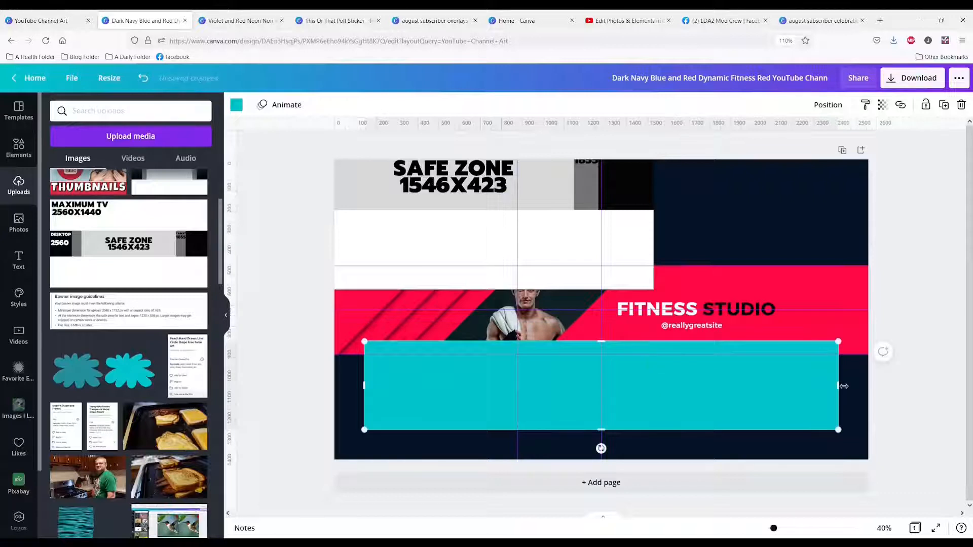
drag(838, 392, 689, 390)
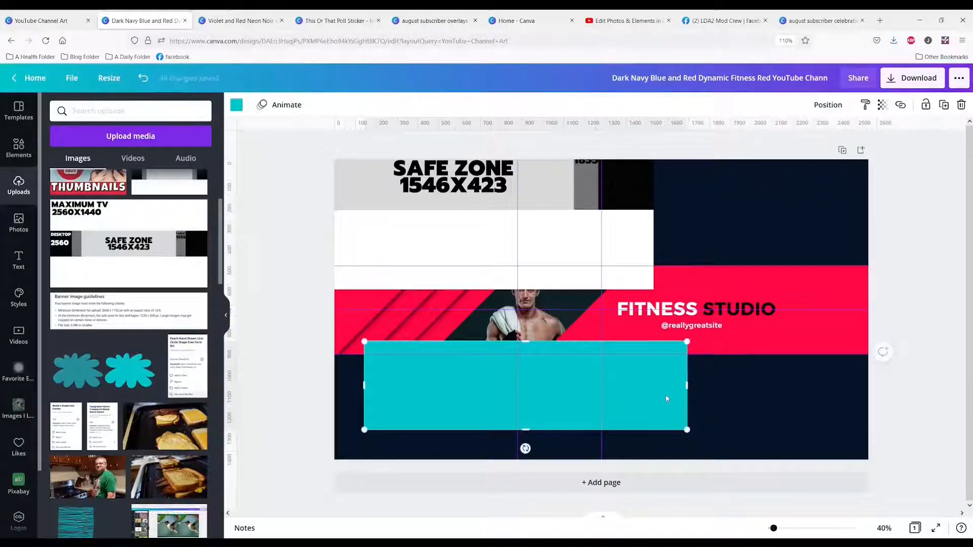
Align the turquoise rectangle to the center and middle of the page
click(828, 104)
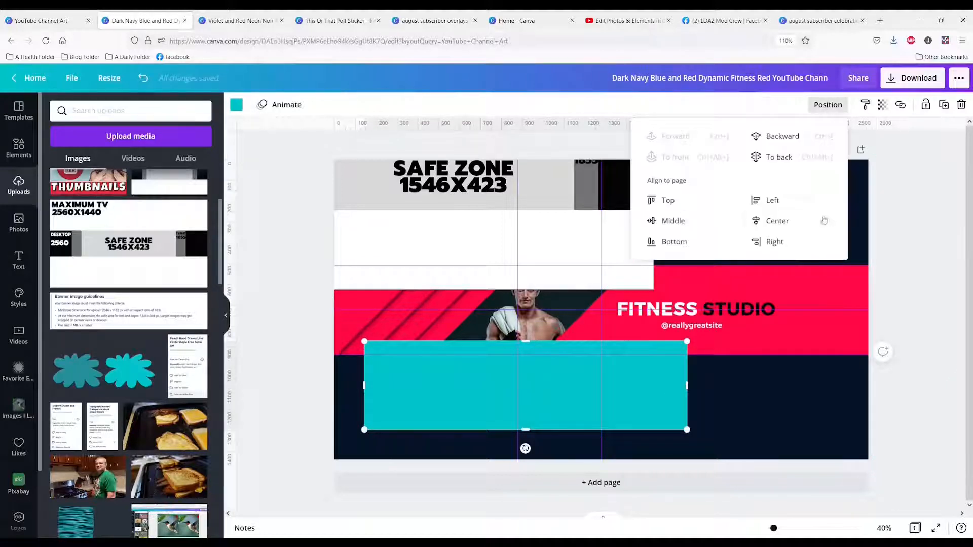
click(792, 224)
click(669, 221)
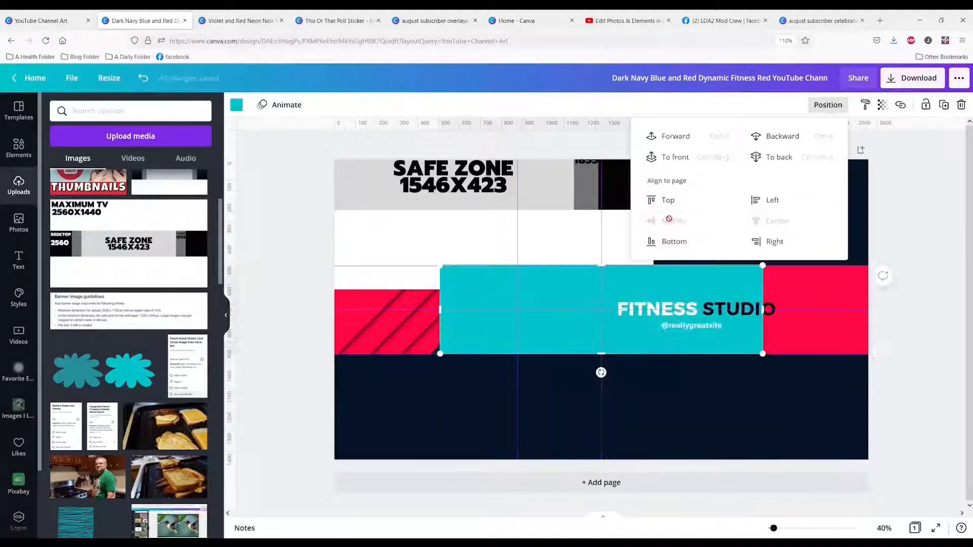
Delete the size guide image from the banner
click(429, 223)
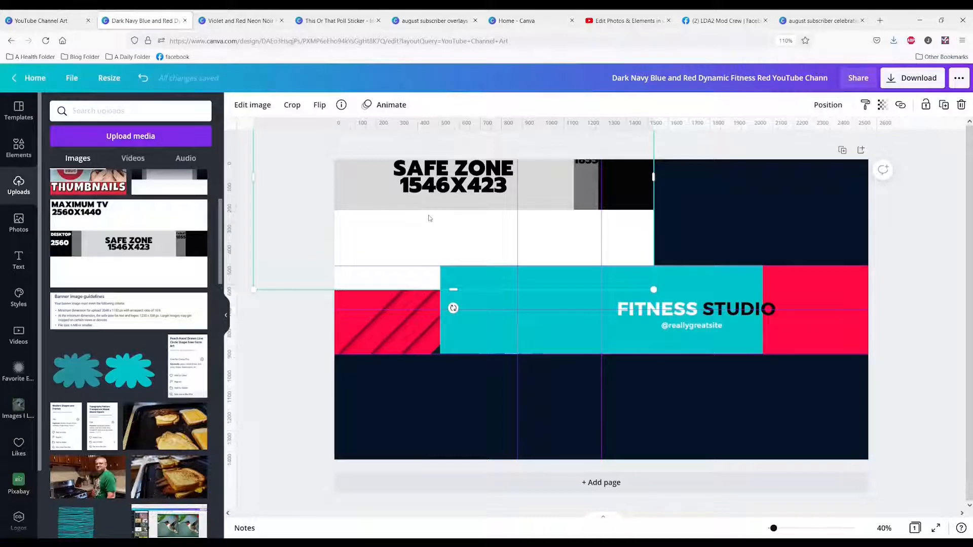
key(Delete)
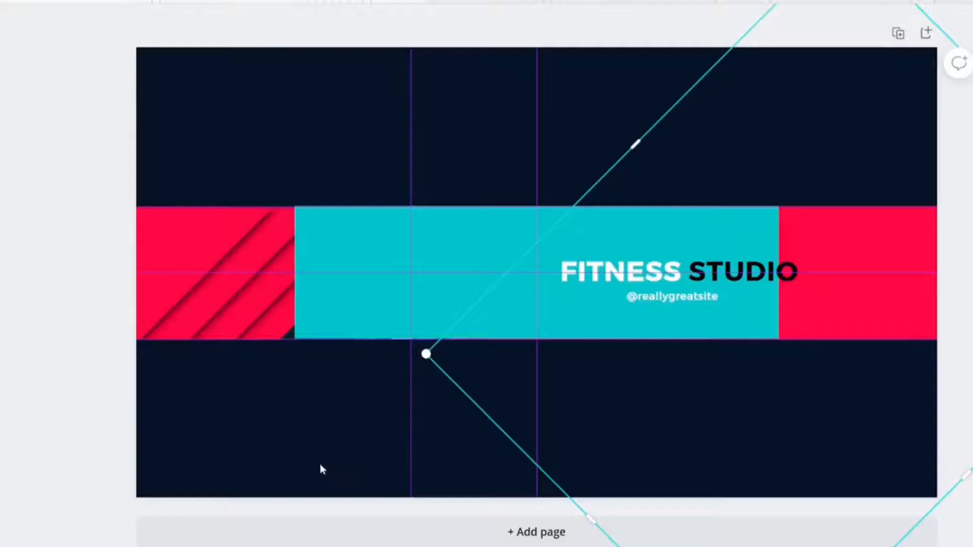
click(457, 437)
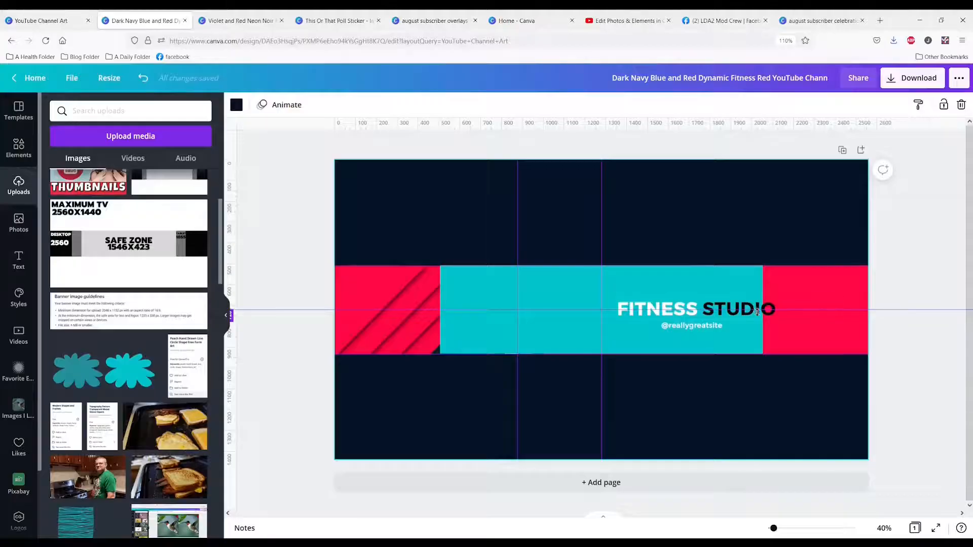
Make the turquoise safe zone rectangle semi-transparent so the banner artwork shows through
click(499, 310)
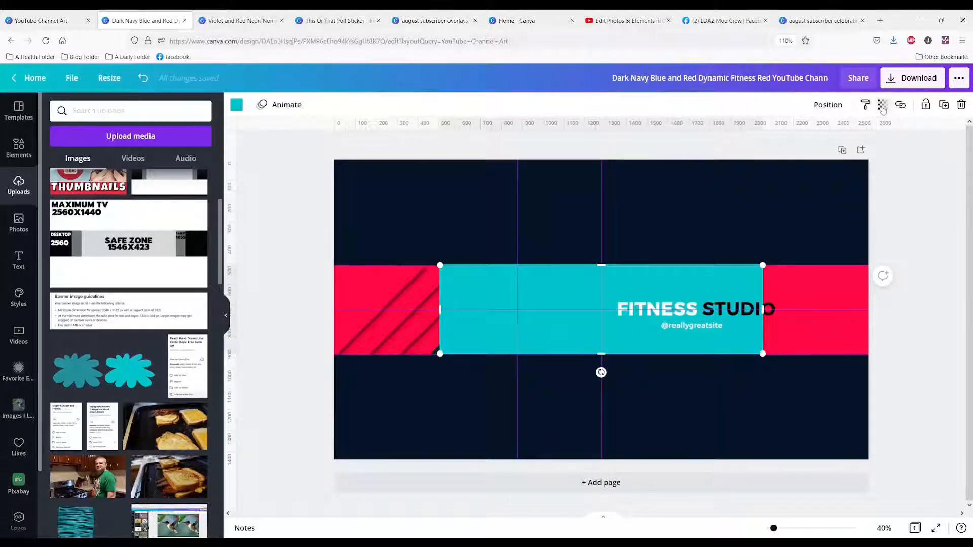
click(882, 104)
drag(848, 138, 819, 137)
click(272, 391)
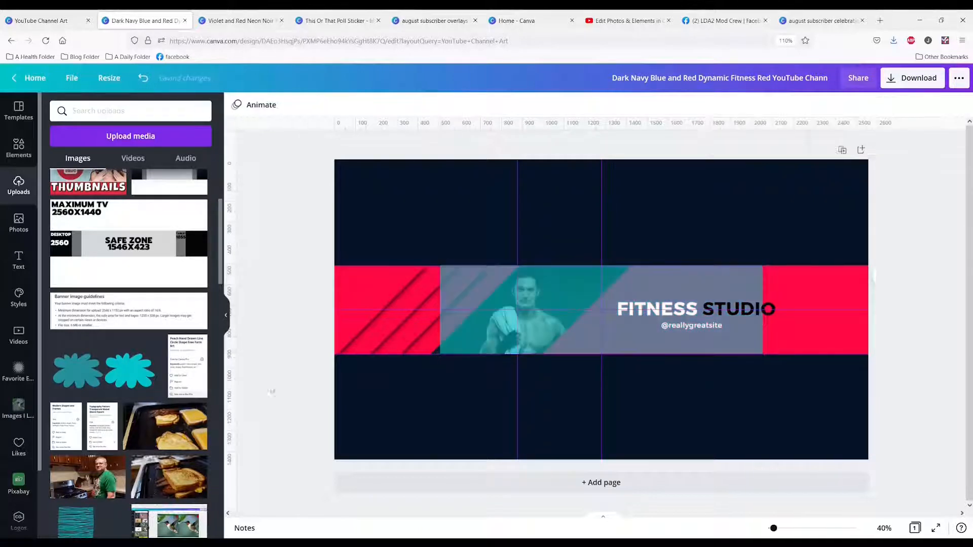
click(673, 310)
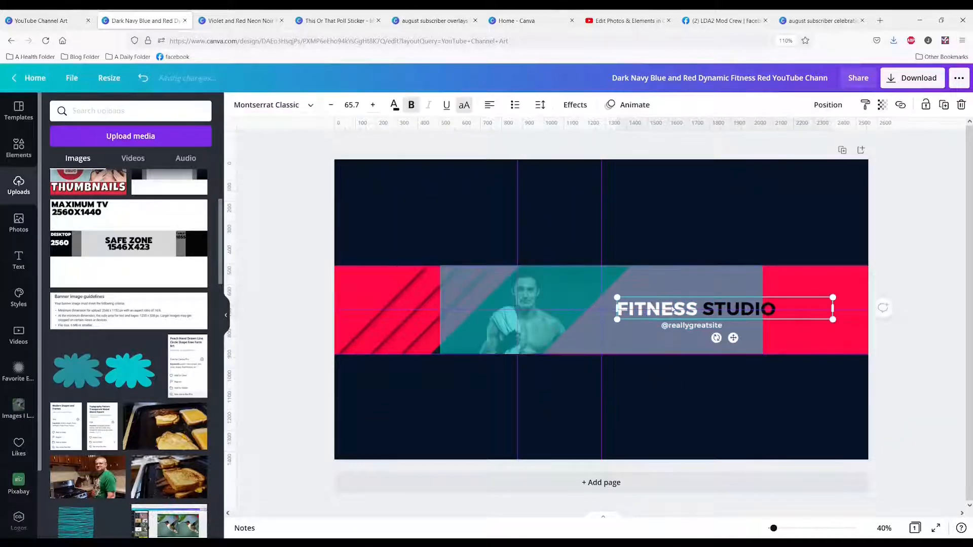
drag(672, 309, 649, 302)
drag(685, 330, 662, 326)
click(684, 403)
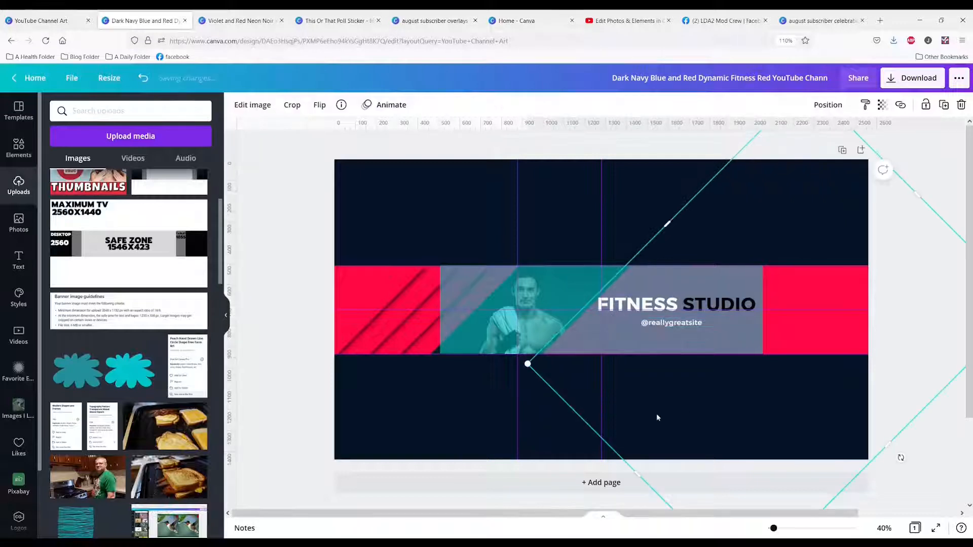
Shift the red angled shape with the diagonal stripes slightly right, toward the man's photo
click(413, 414)
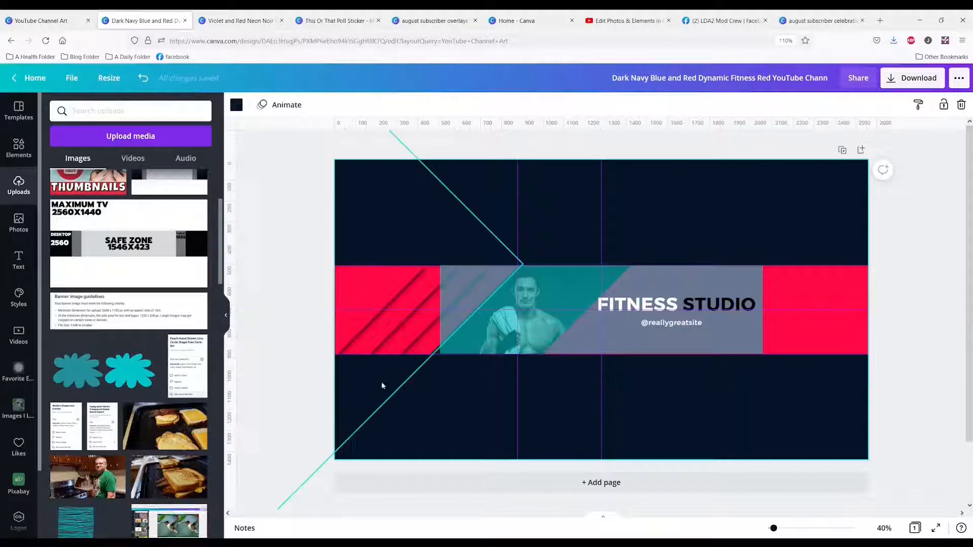
click(398, 307)
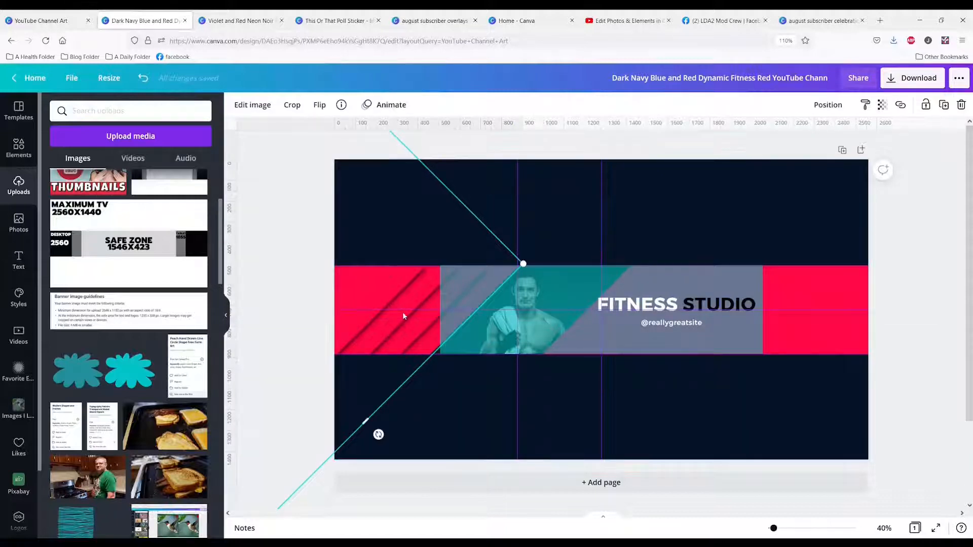
drag(401, 293, 413, 292)
Move the semi-transparent safe zone rectangle down below the red band to uncover the banner artwork
click(498, 363)
click(513, 325)
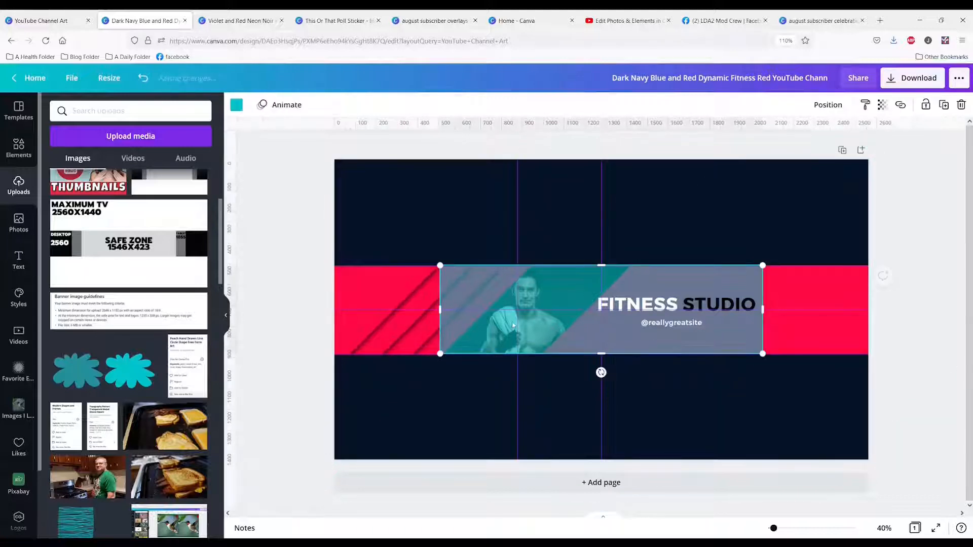
drag(513, 325, 513, 421)
Shift the man's photo slightly right and move the red shape behind the heading further right to reveal more of it
click(521, 323)
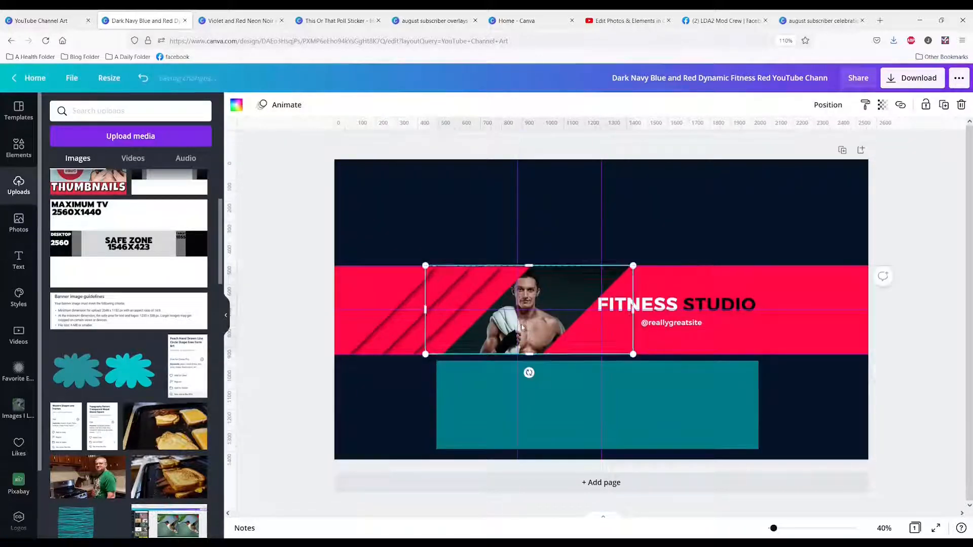
drag(521, 323, 532, 323)
click(804, 318)
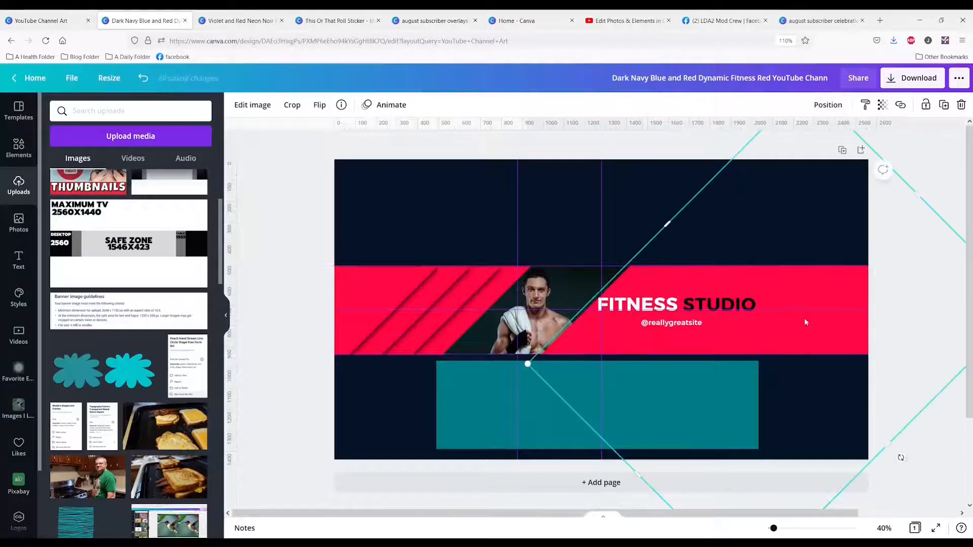
drag(804, 318, 829, 325)
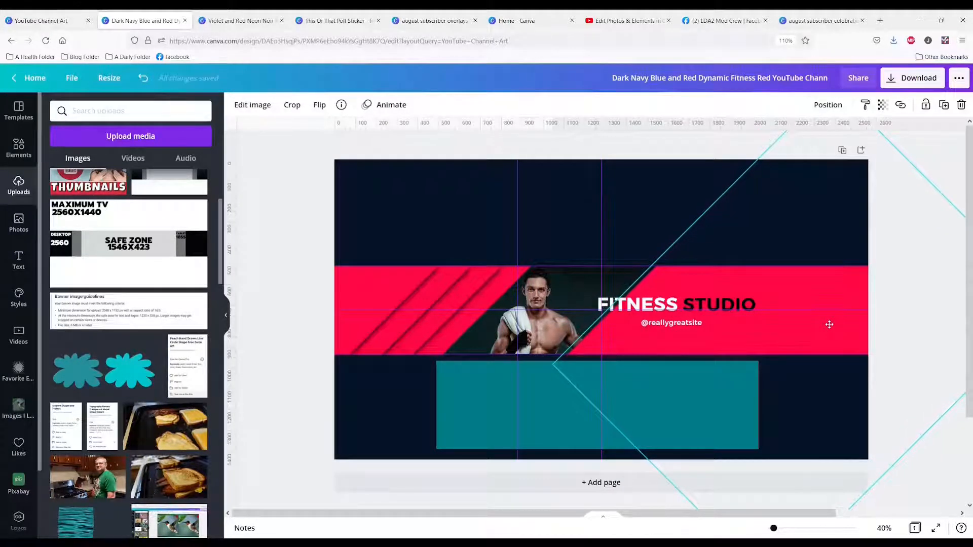
Move the safe zone rectangle back over the red band and align it to the page center
click(521, 428)
drag(521, 429, 521, 334)
click(827, 104)
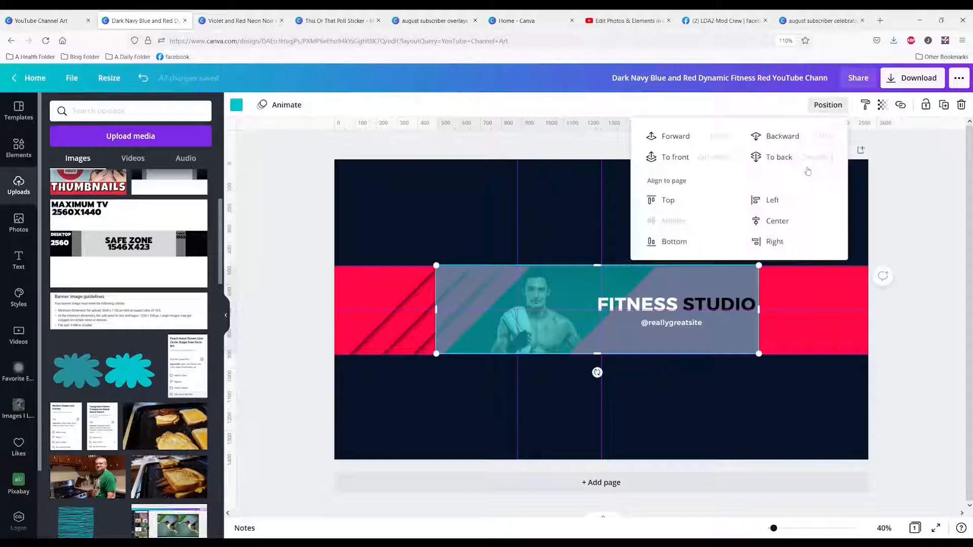
click(779, 223)
click(481, 218)
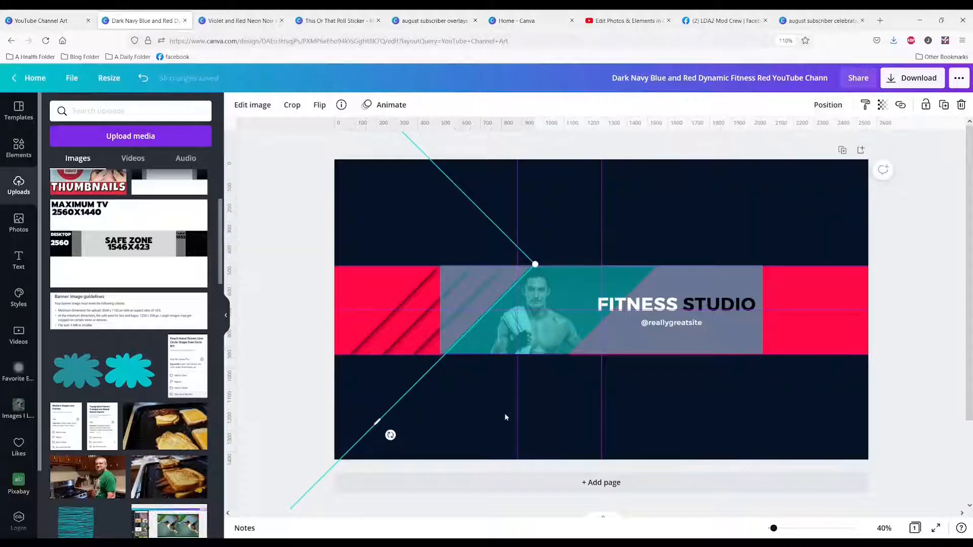
click(437, 445)
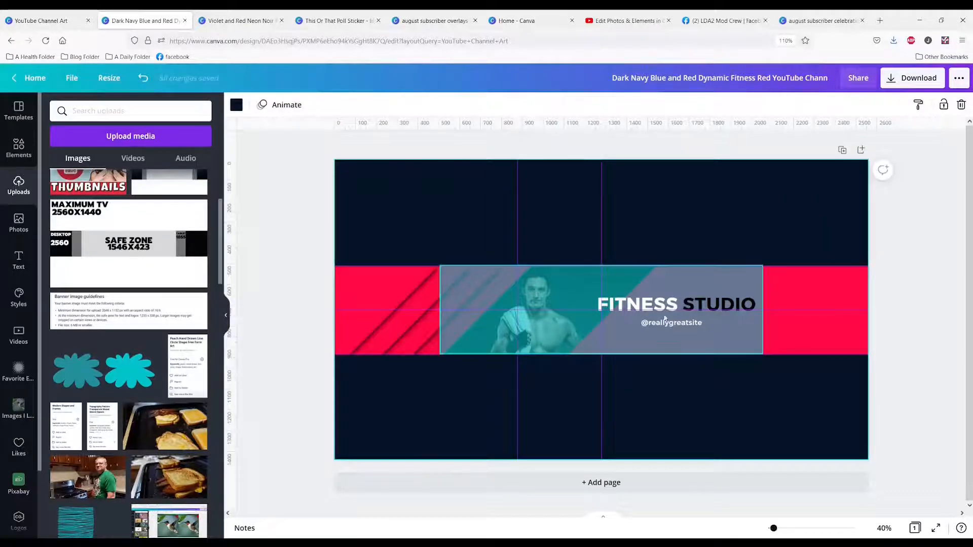
click(675, 282)
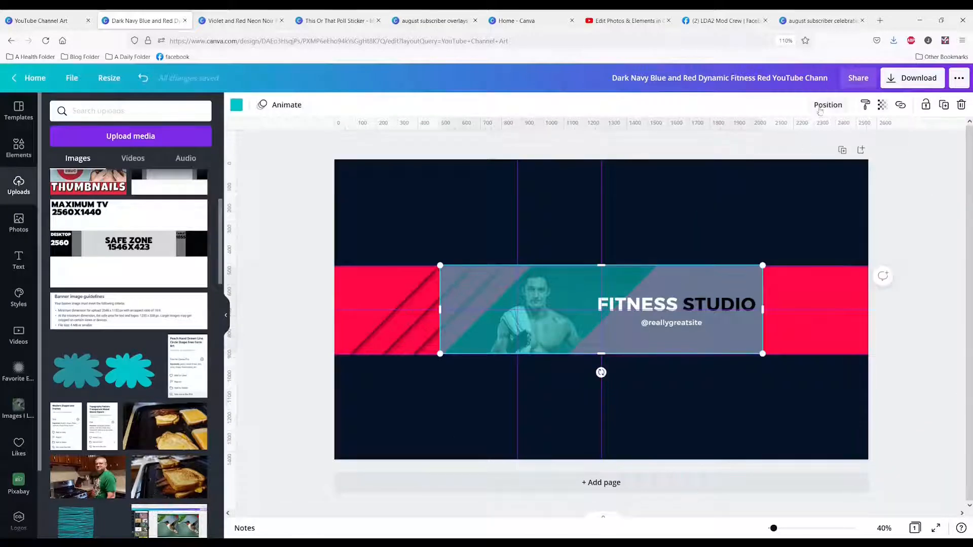
click(827, 105)
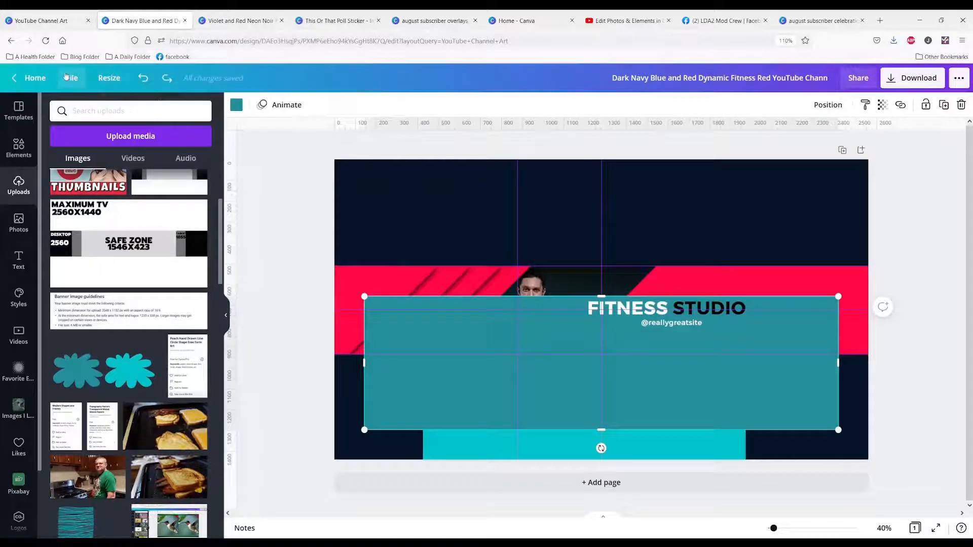
Hide the guides and place the turquoise safe zone rectangle over the middle of the red band
click(68, 78)
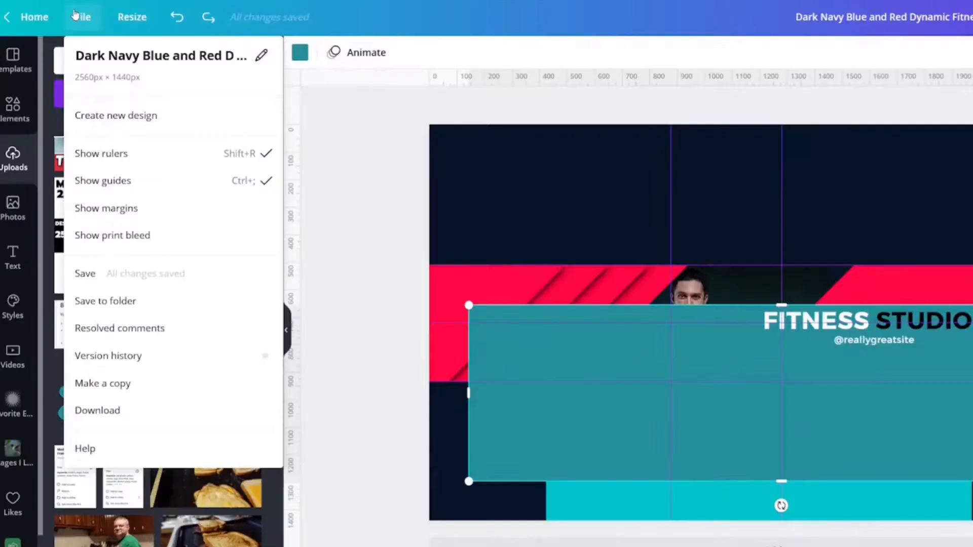
click(139, 181)
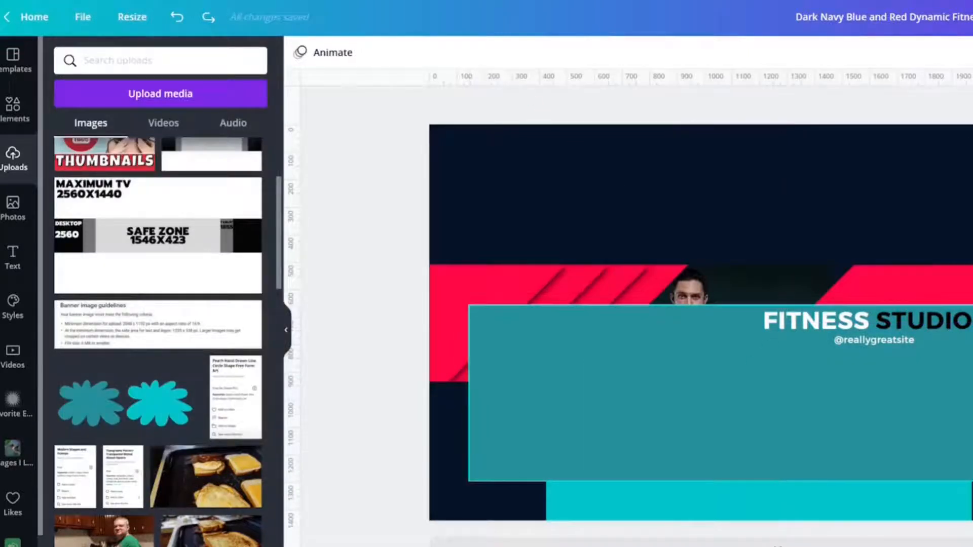
drag(840, 439, 854, 424)
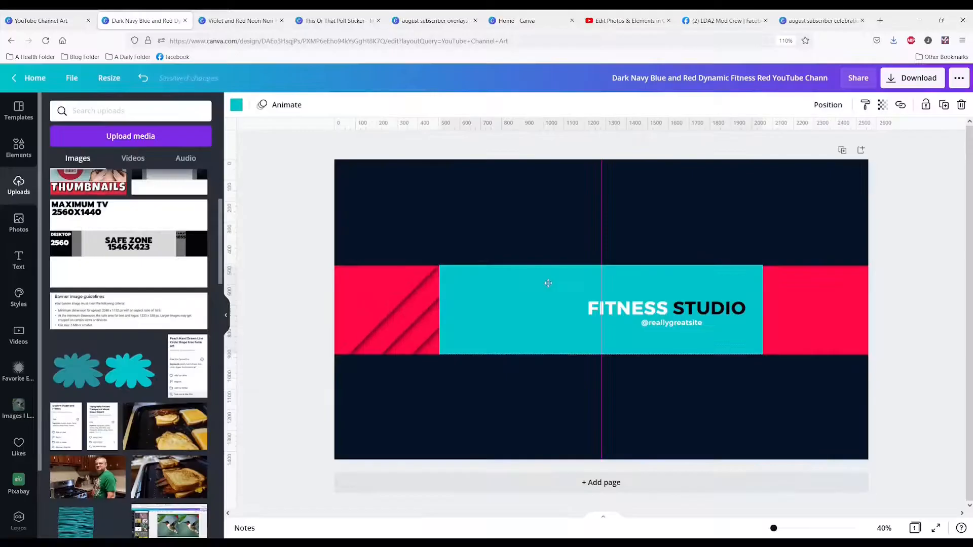
drag(549, 282, 548, 281)
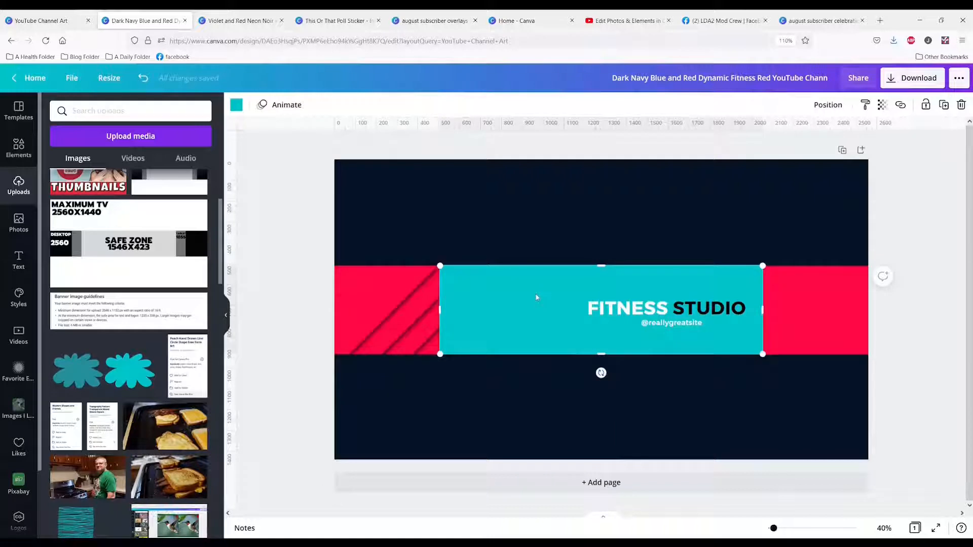
Enter the size label 1546X423 in the text box just below the turquoise safe zone rectangle
text(15436)
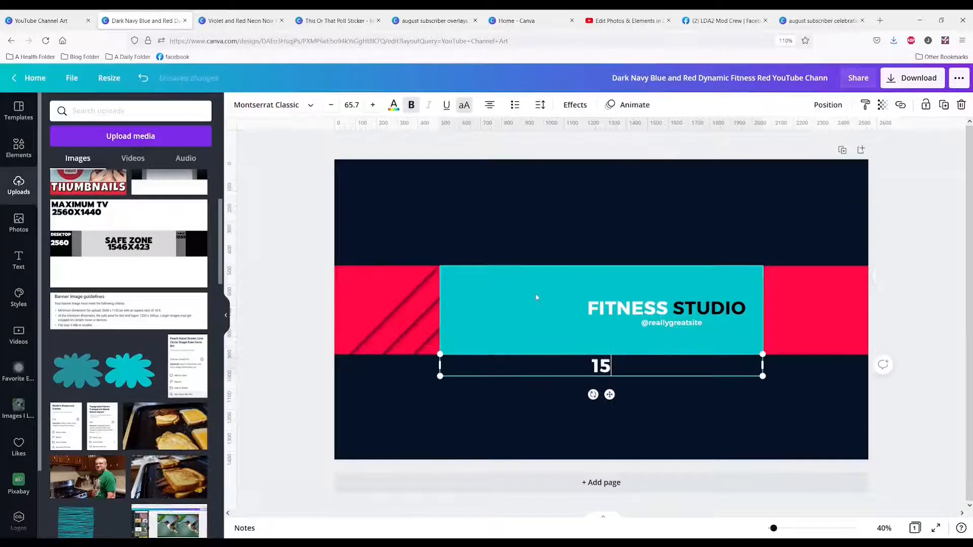
key(BackSpace)
key(BackSpace)
text(6X423)
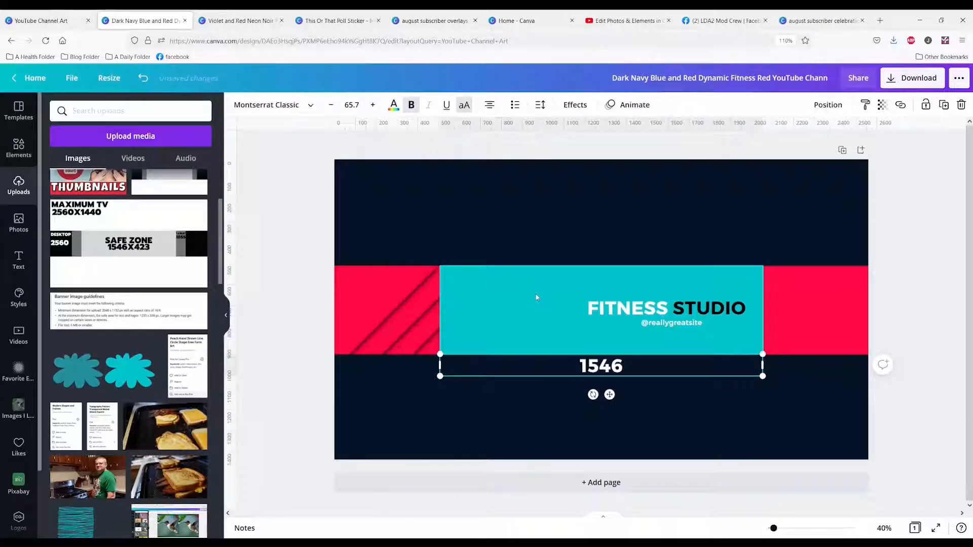
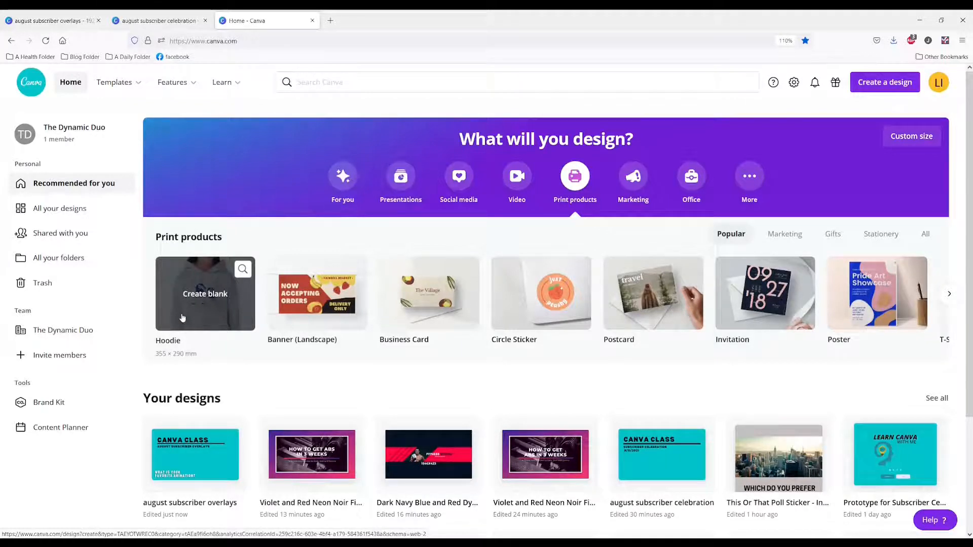
Create a blank hoodie design and apply the Choose Kindness page from the Colorful Kindess Typography Hoodie template
click(194, 313)
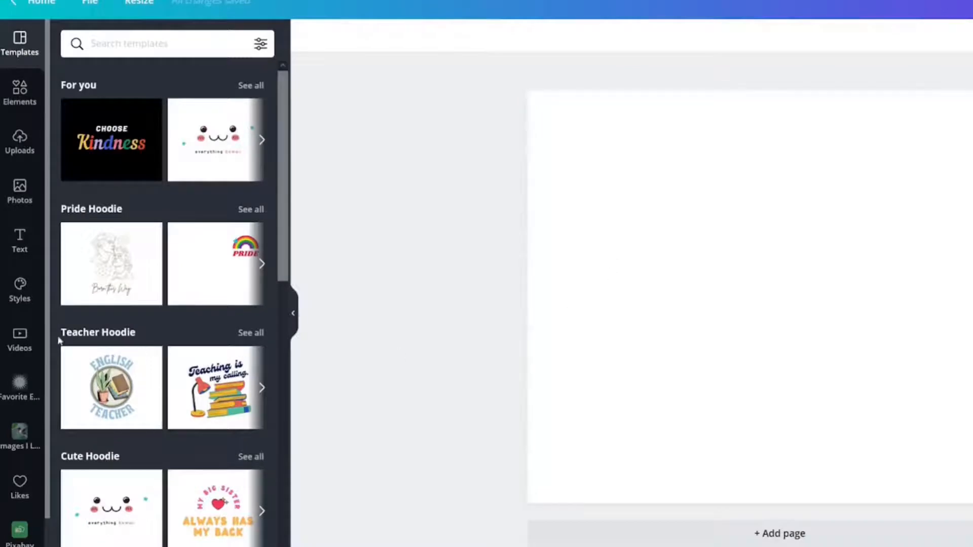
scroll(116, 338, down, 5)
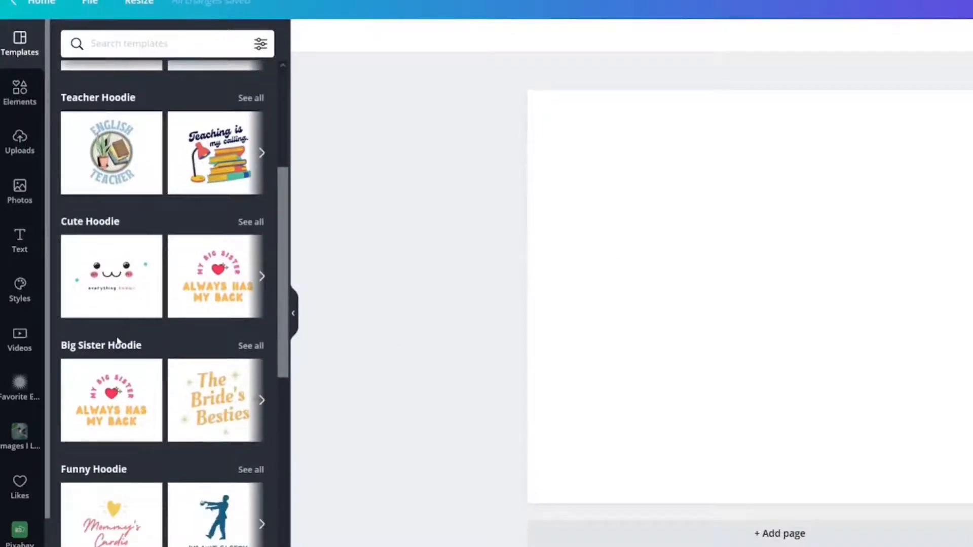
scroll(122, 340, down, 3)
scroll(157, 337, down, 3)
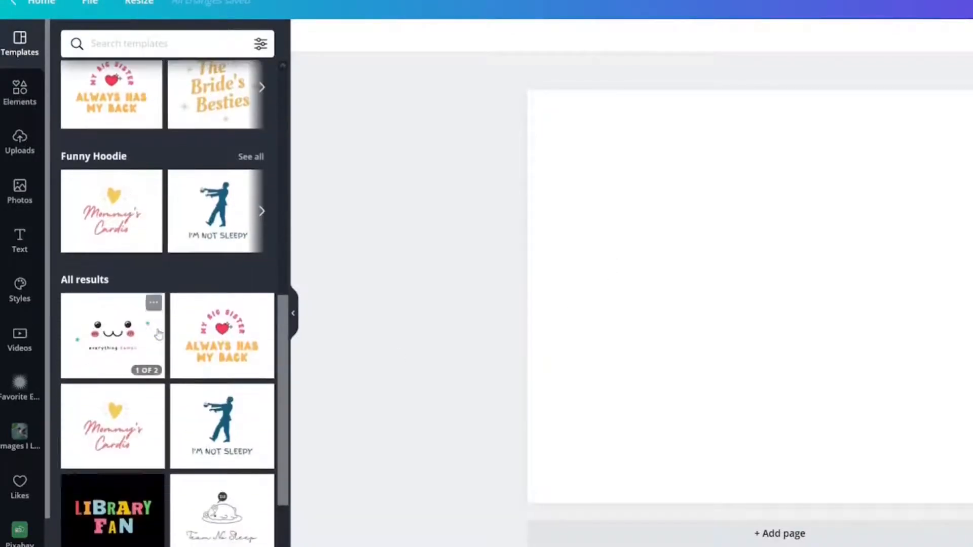
scroll(158, 335, down, 6)
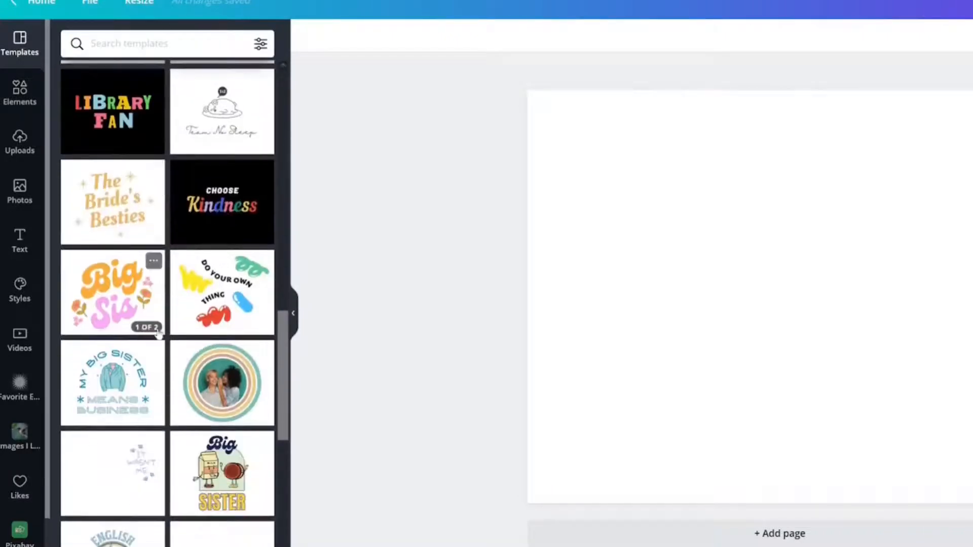
scroll(158, 333, down, 5)
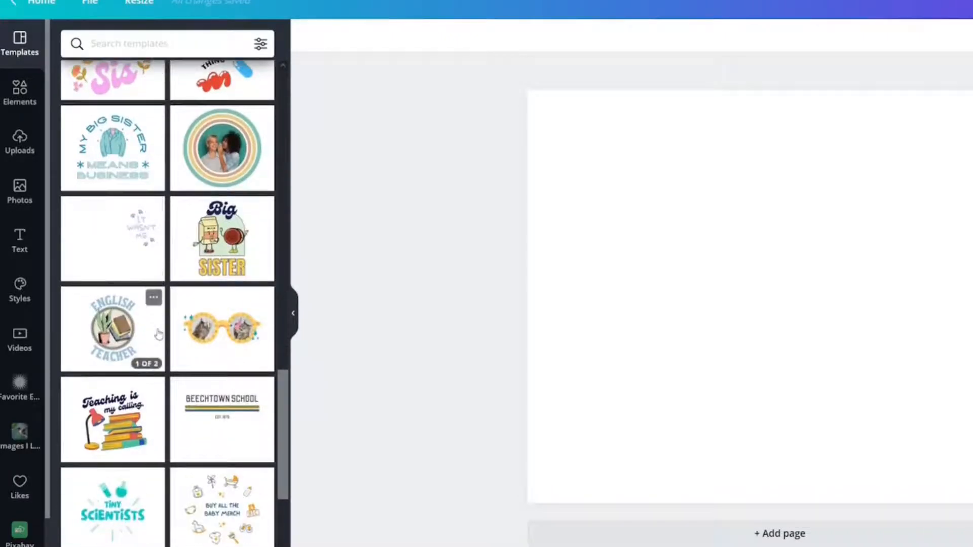
scroll(159, 333, up, 5)
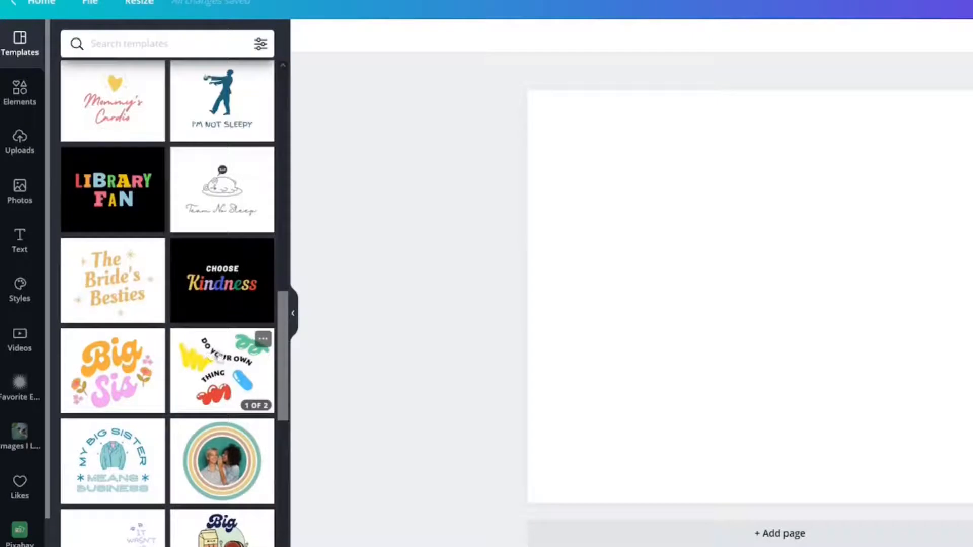
scroll(213, 385, up, 7)
scroll(201, 397, down, 2)
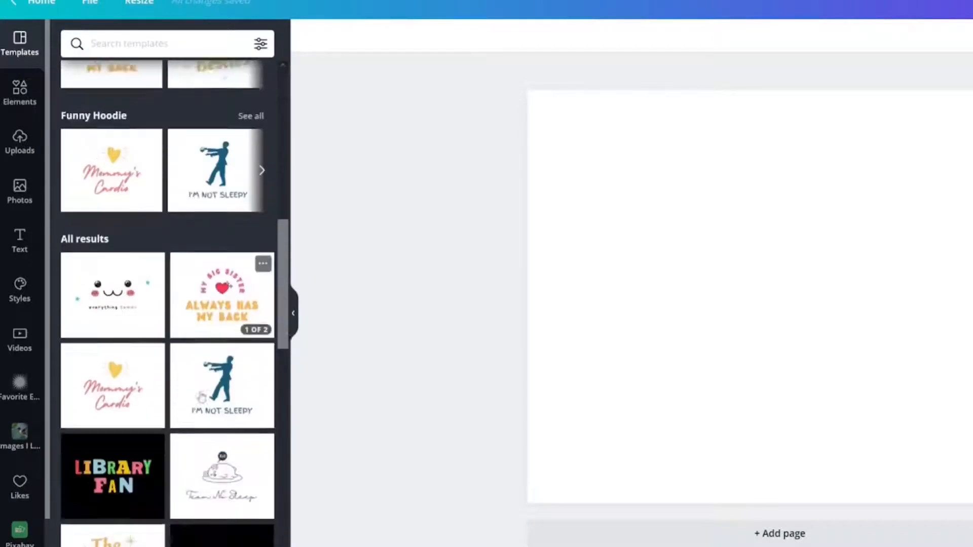
scroll(201, 397, down, 2)
click(229, 443)
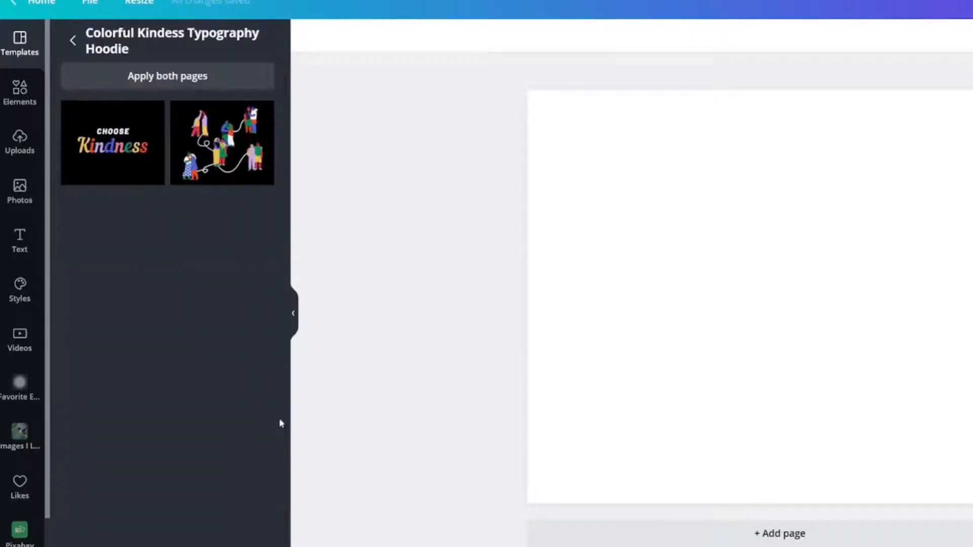
click(149, 159)
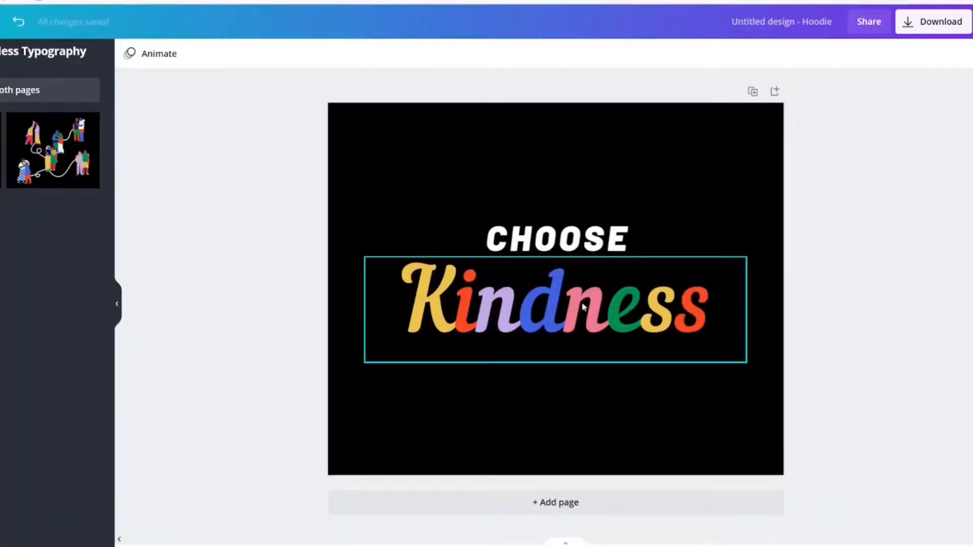
Replace the multicolored word Kindness below CHOOSE with the text joy
click(545, 326)
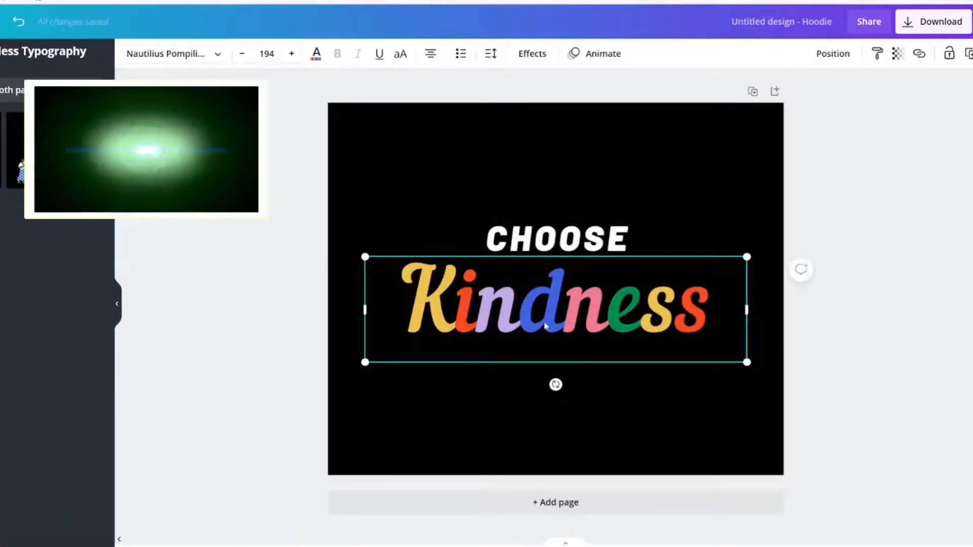
click(310, 356)
click(434, 332)
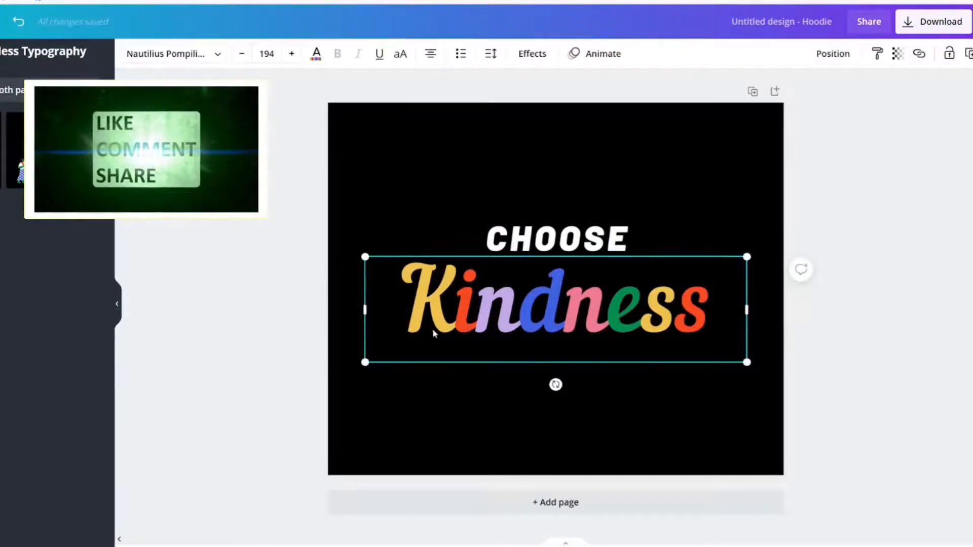
double_click(434, 329)
click(264, 305)
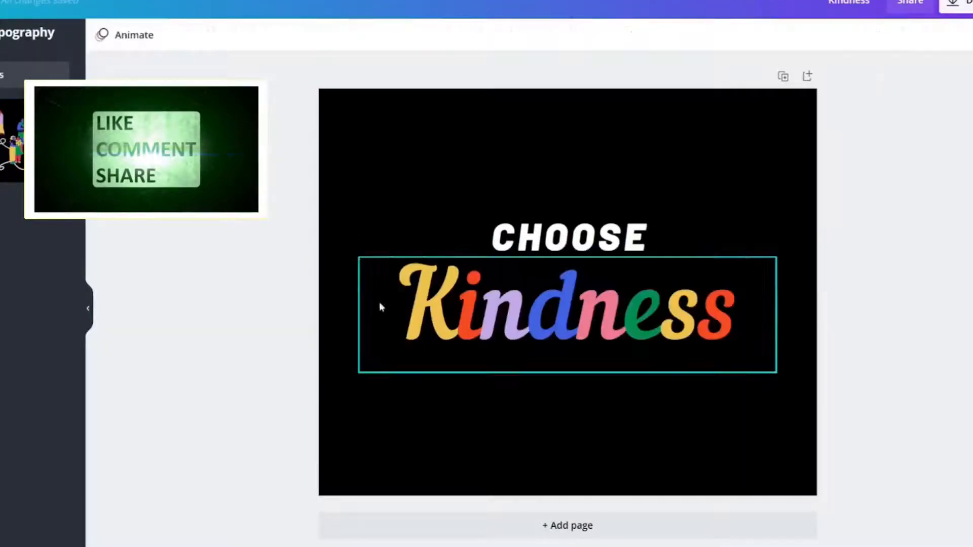
click(380, 306)
double_click(436, 307)
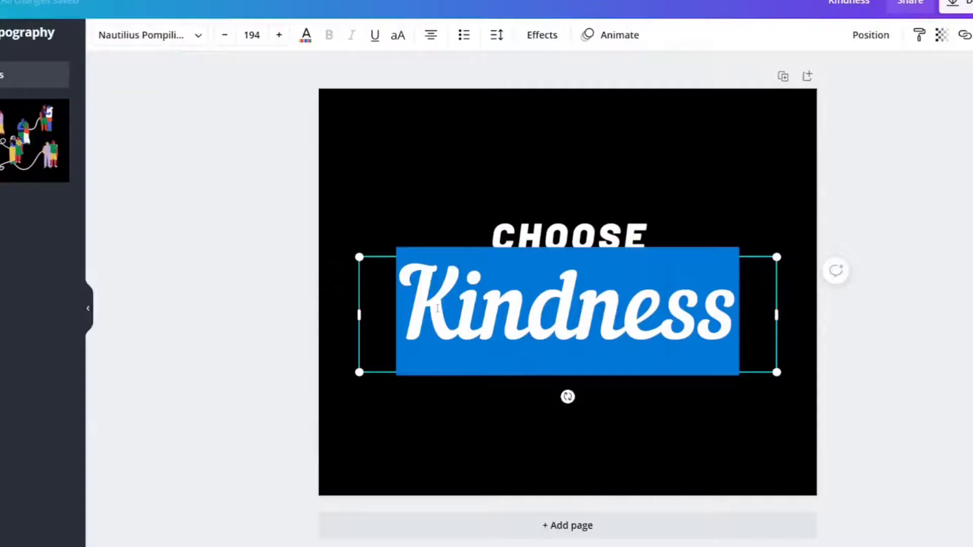
click(437, 308)
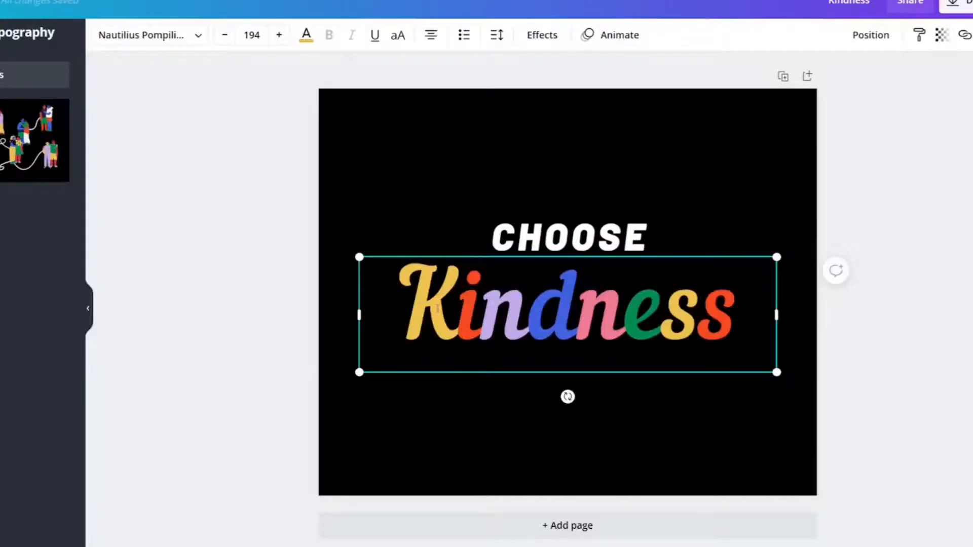
shift+click(478, 309)
click(365, 336)
key(ctrl+a)
key(BackSpace)
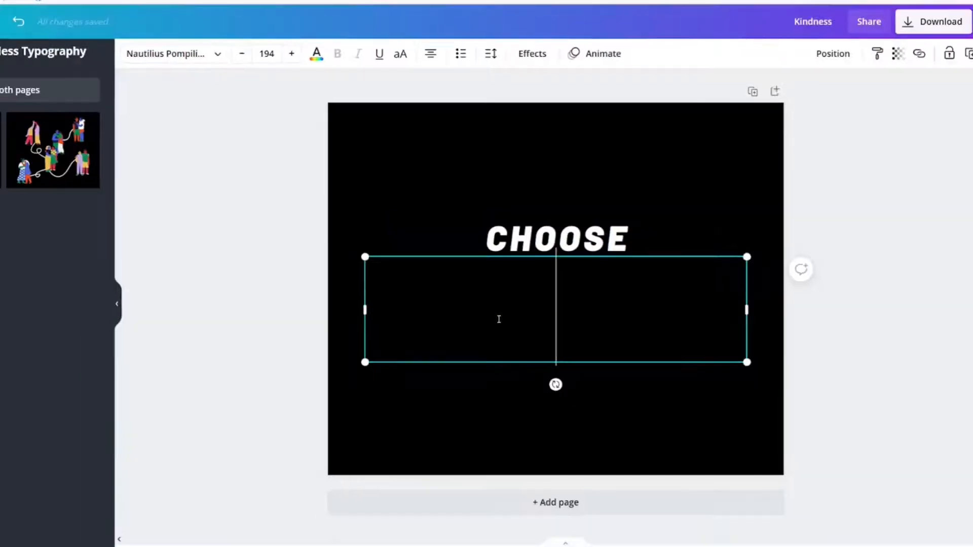
text(joy)
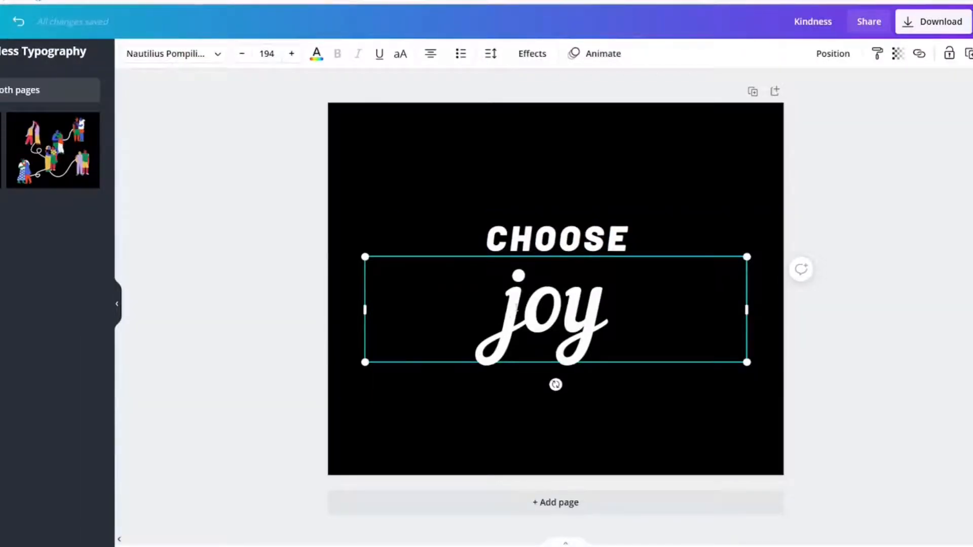
Color only the letter j of joy bright turquoise from the basic colors
double_click(509, 314)
click(503, 310)
drag(503, 310, 519, 324)
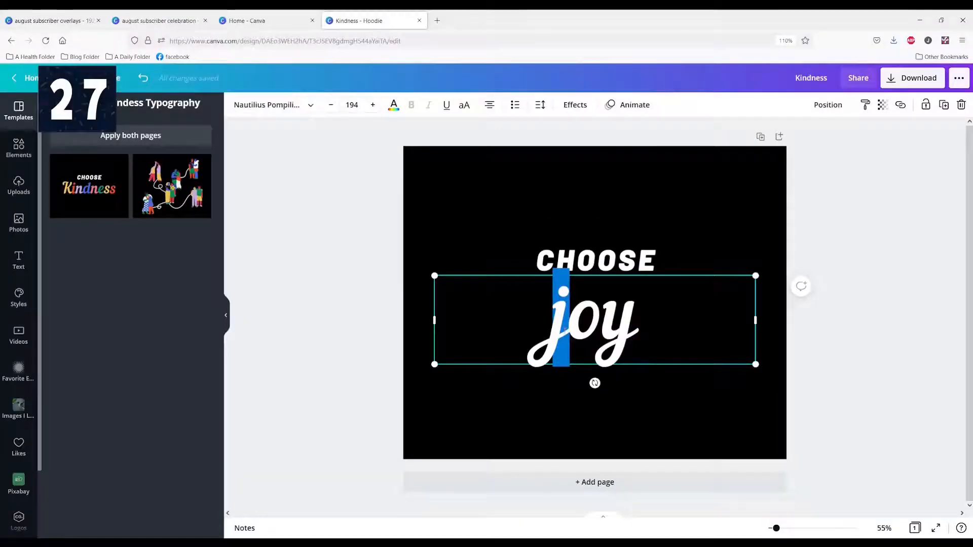
click(394, 105)
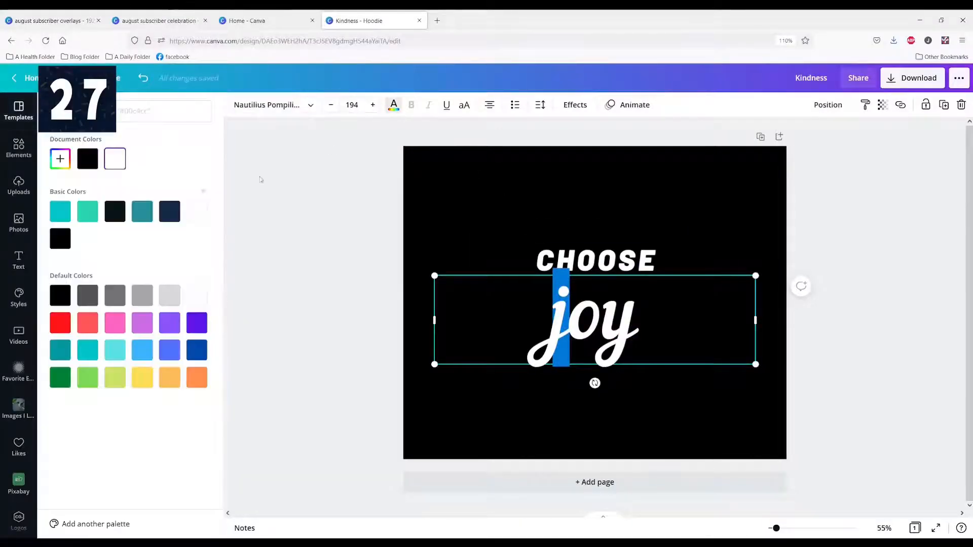
click(56, 217)
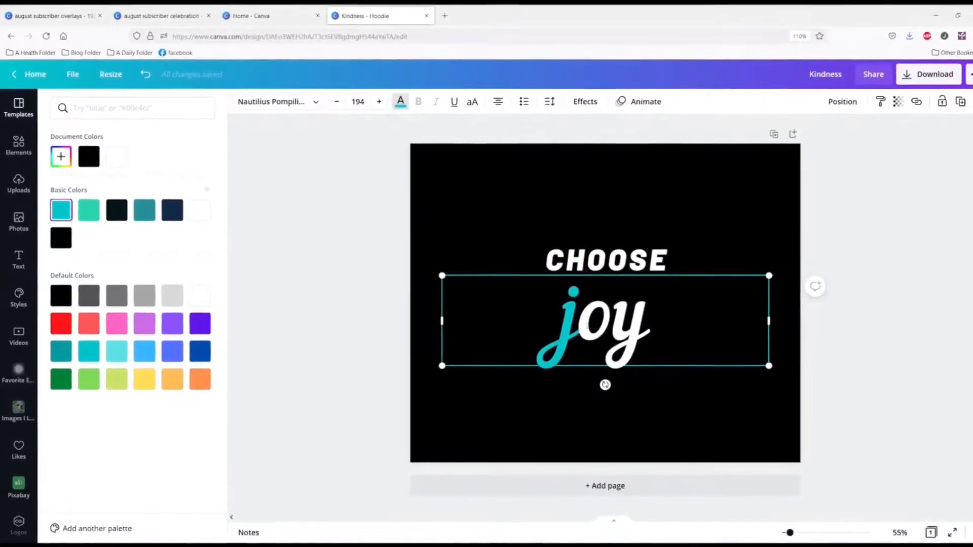
Color only the letter o of joy dark teal from the basic colors
double_click(588, 325)
click(588, 326)
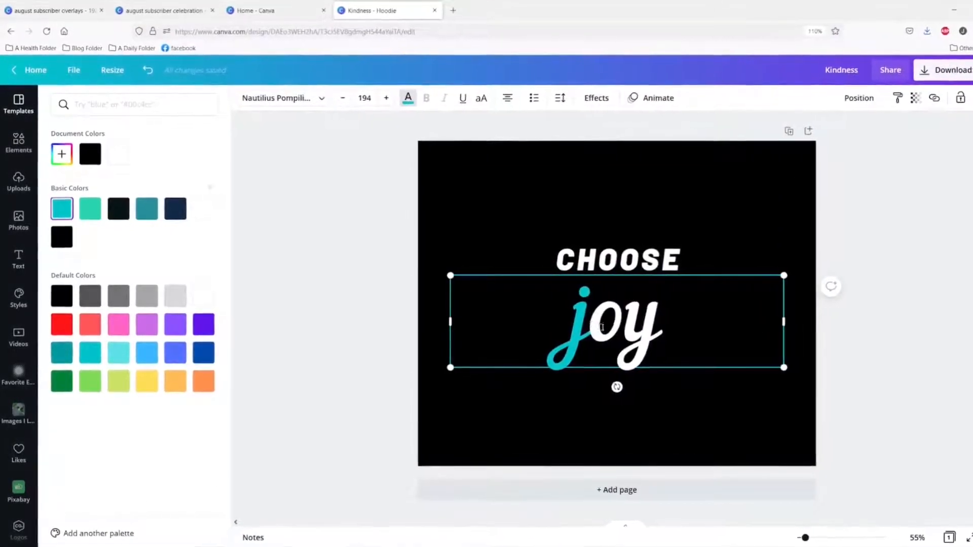
drag(599, 327, 622, 326)
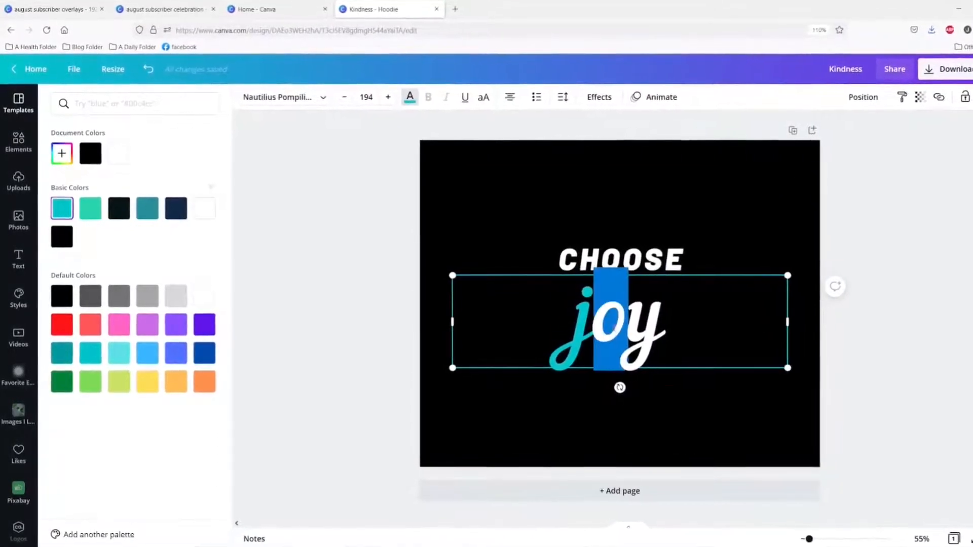
click(150, 215)
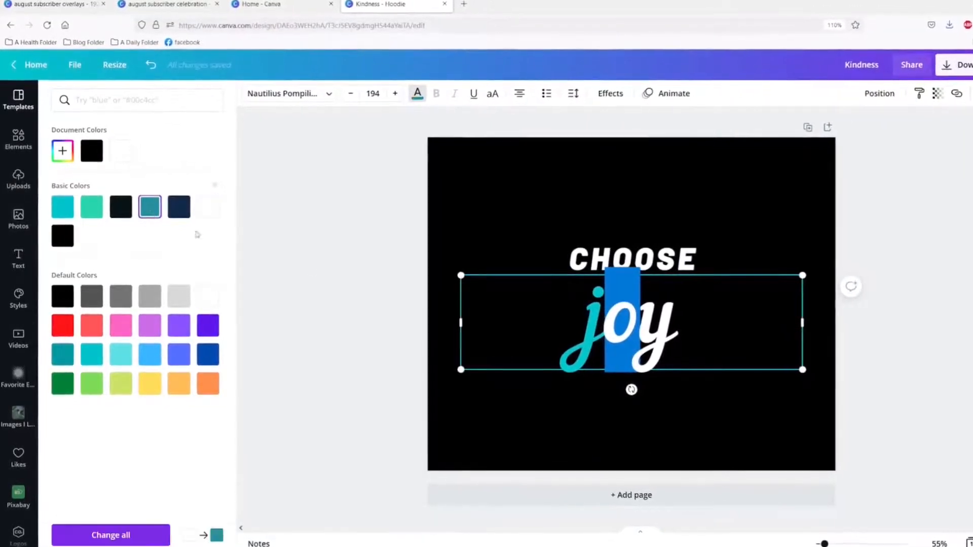
click(556, 430)
Color only the letter y of joy mint green, after trying navy and white on it
click(655, 321)
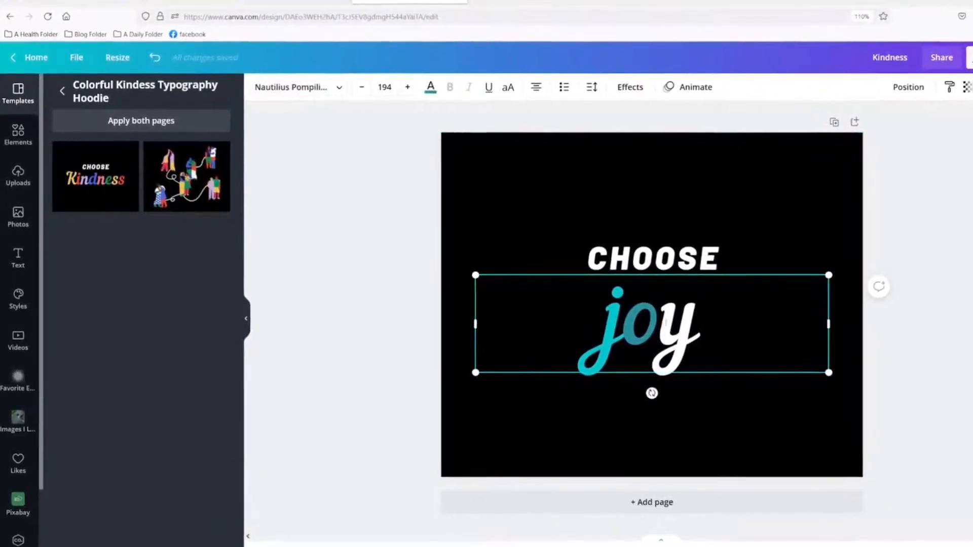
drag(659, 327, 700, 327)
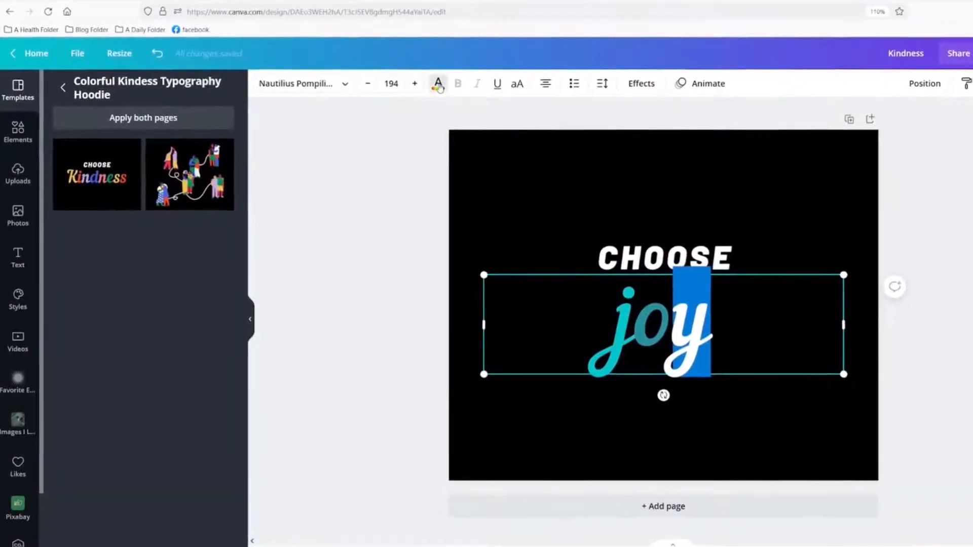
click(439, 84)
click(187, 203)
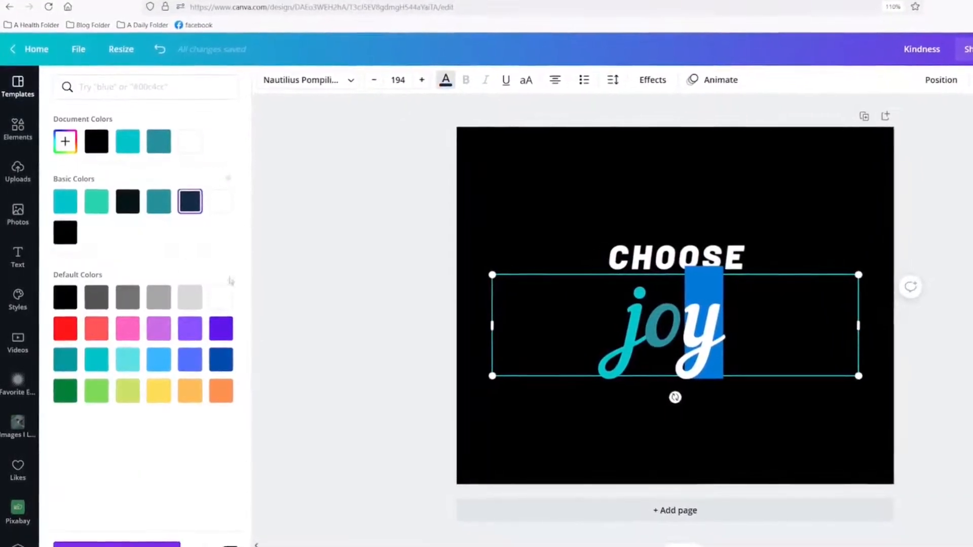
click(220, 202)
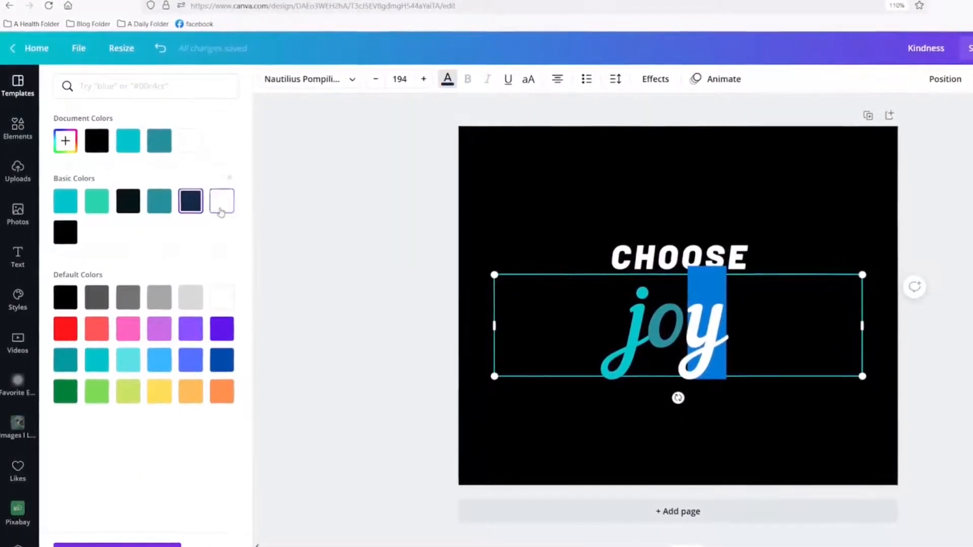
click(105, 201)
click(740, 209)
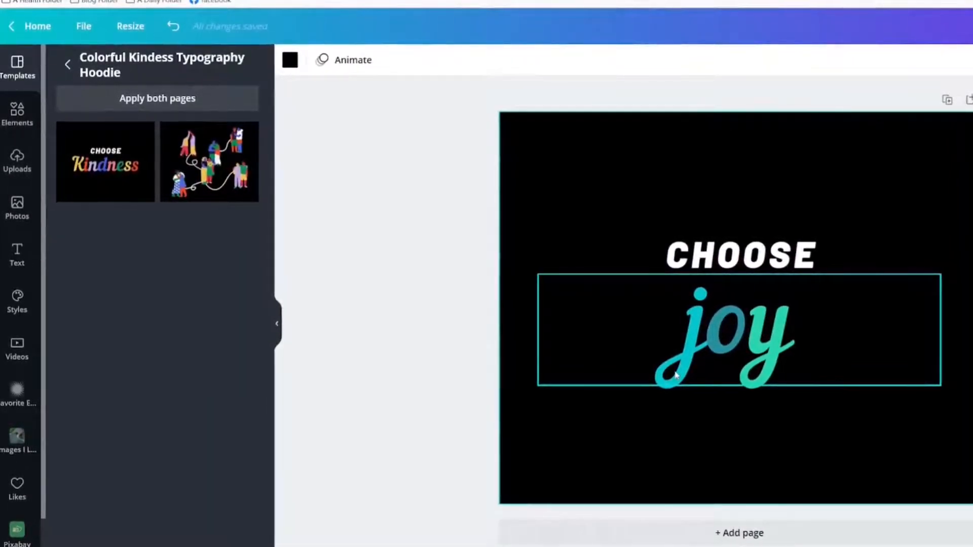
Recolor the letter j and the rest of the word joy in the same yellow from the default colors
double_click(708, 348)
click(702, 344)
drag(684, 338, 702, 343)
click(493, 58)
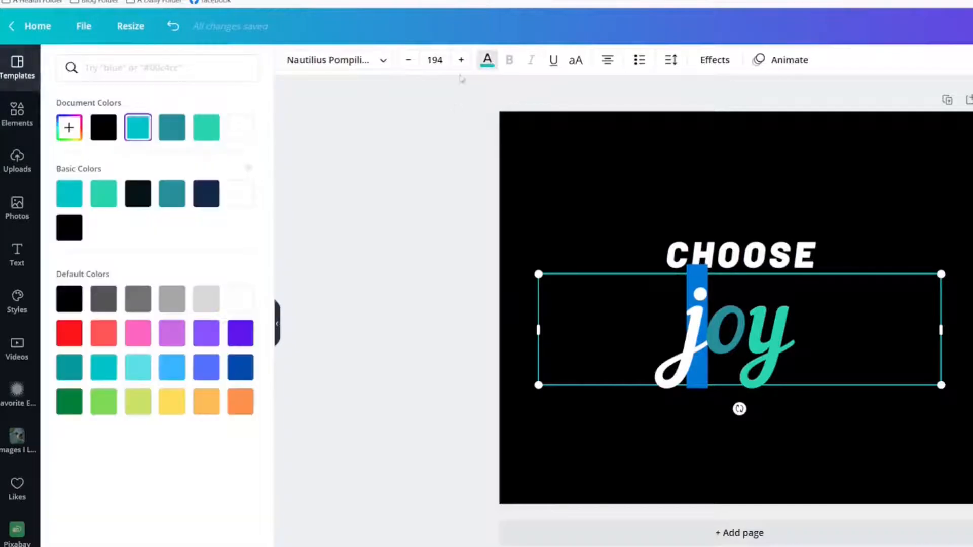
click(171, 402)
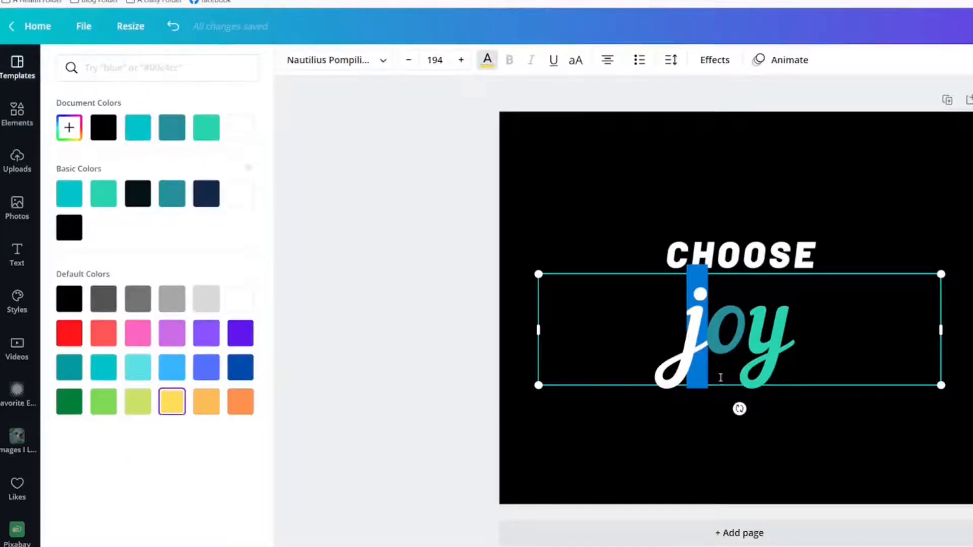
double_click(727, 337)
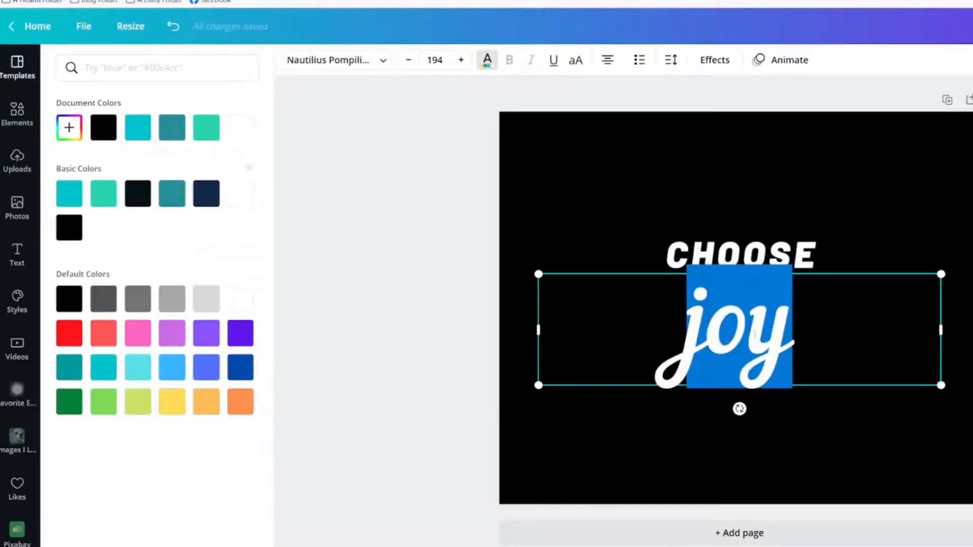
click(754, 334)
double_click(706, 344)
click(178, 411)
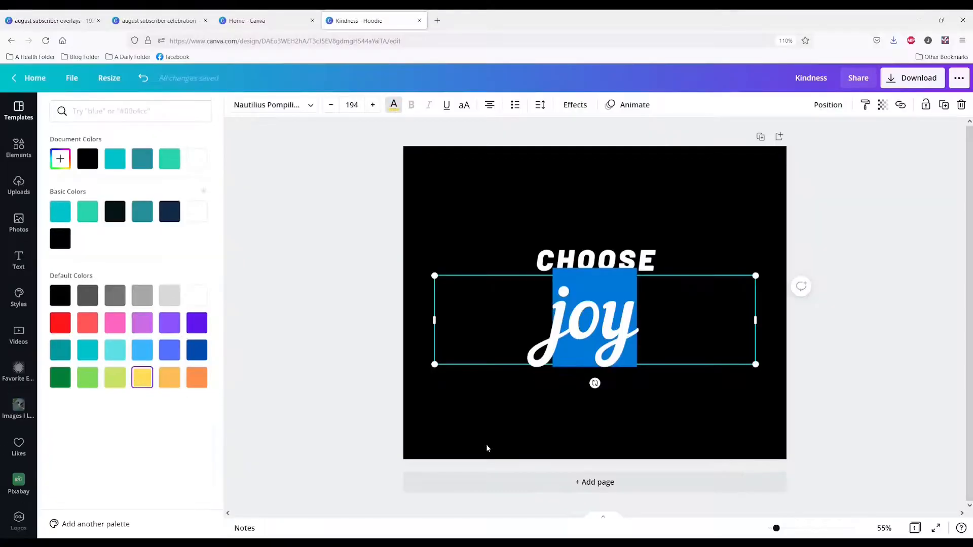
click(501, 443)
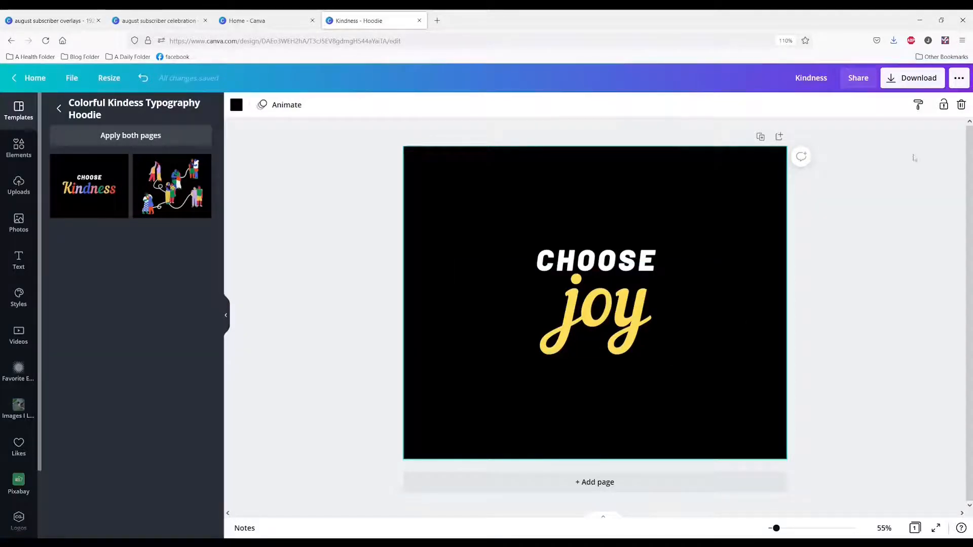
Set the hoodie design's download file type to SVG and enable the transparent background option
click(892, 81)
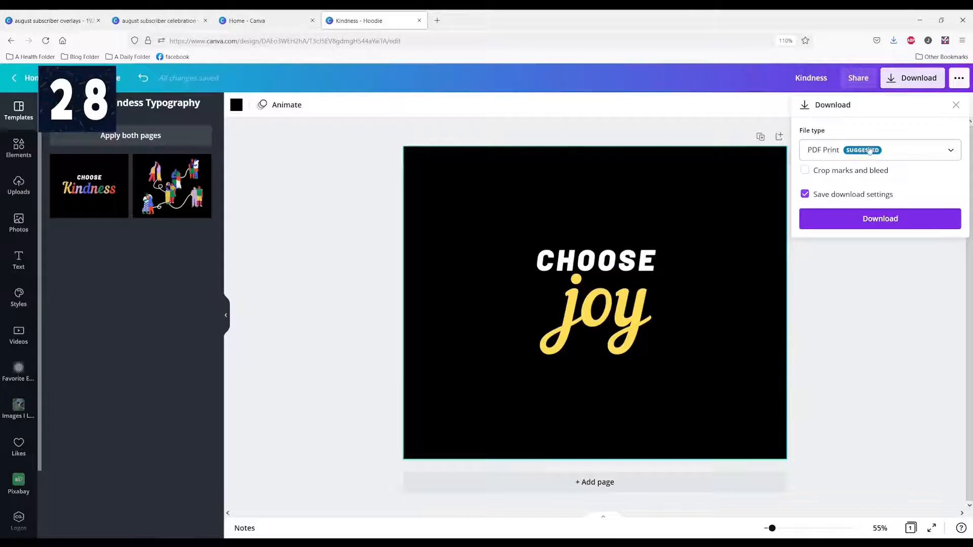
click(947, 150)
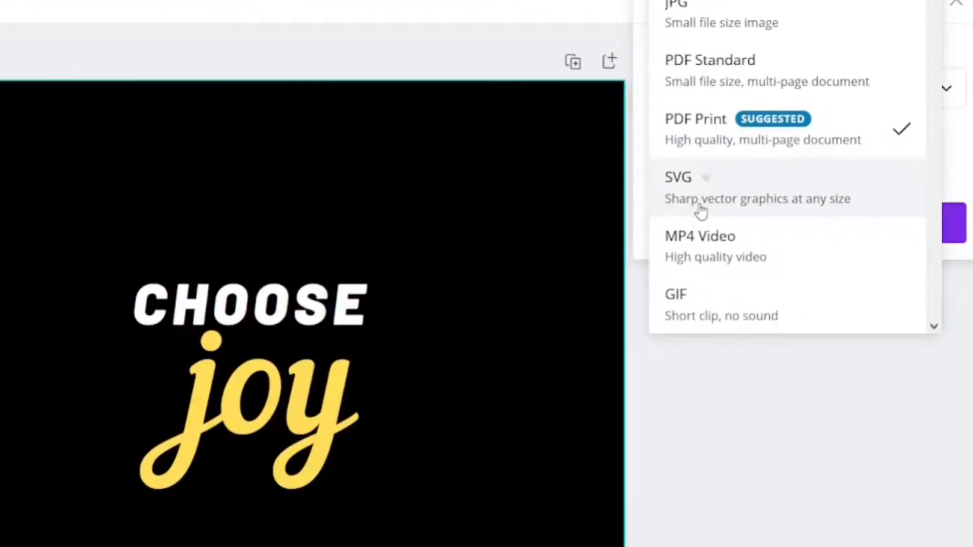
click(701, 210)
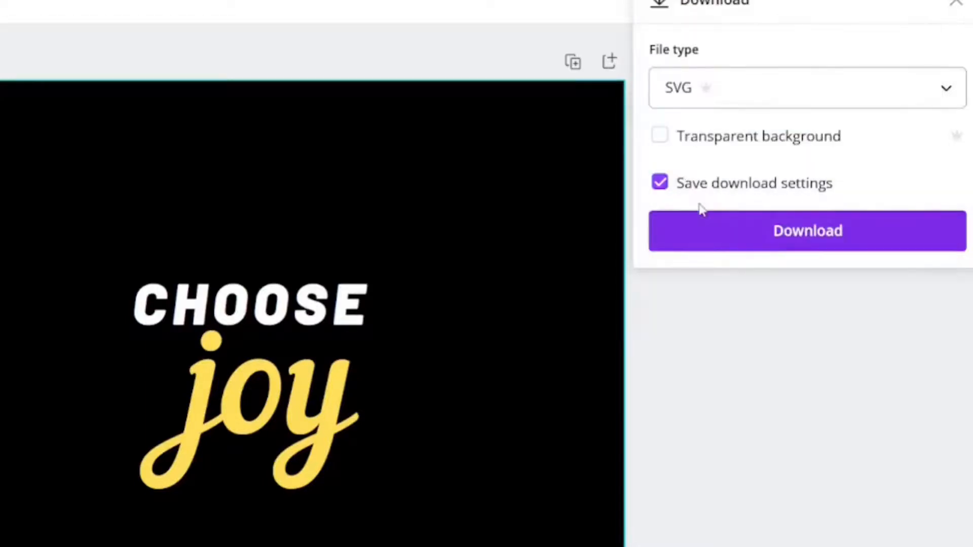
click(660, 144)
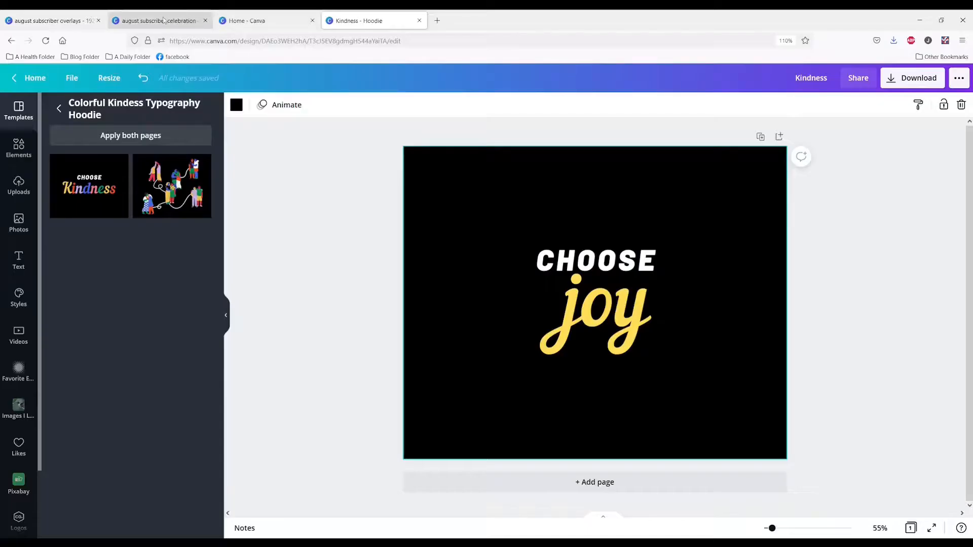
Create a blank Checklist design from the Office category on the Canva home page
click(163, 20)
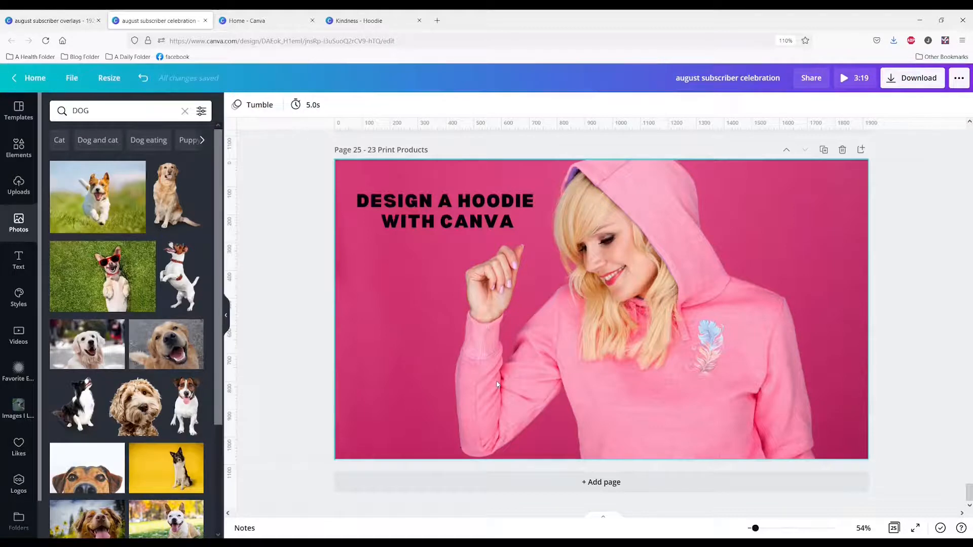
click(255, 14)
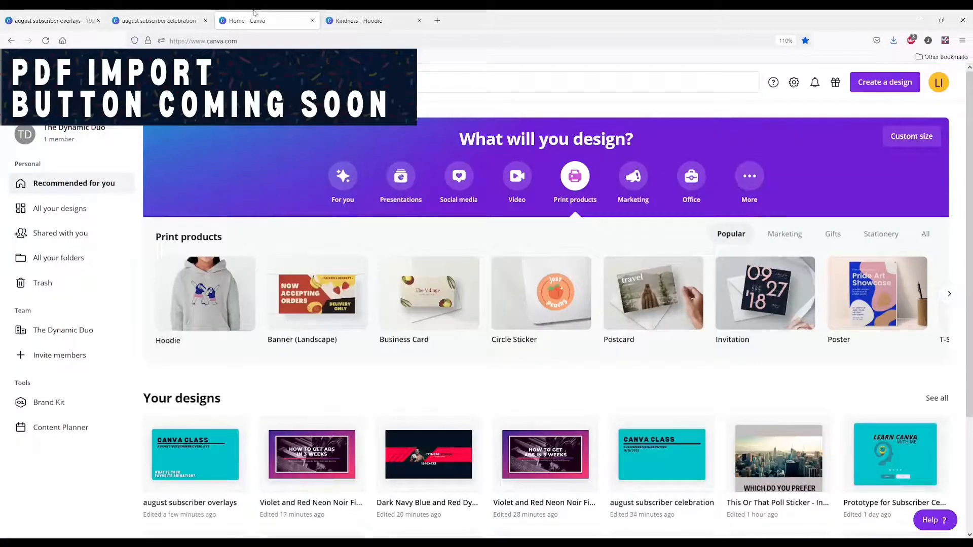
click(692, 178)
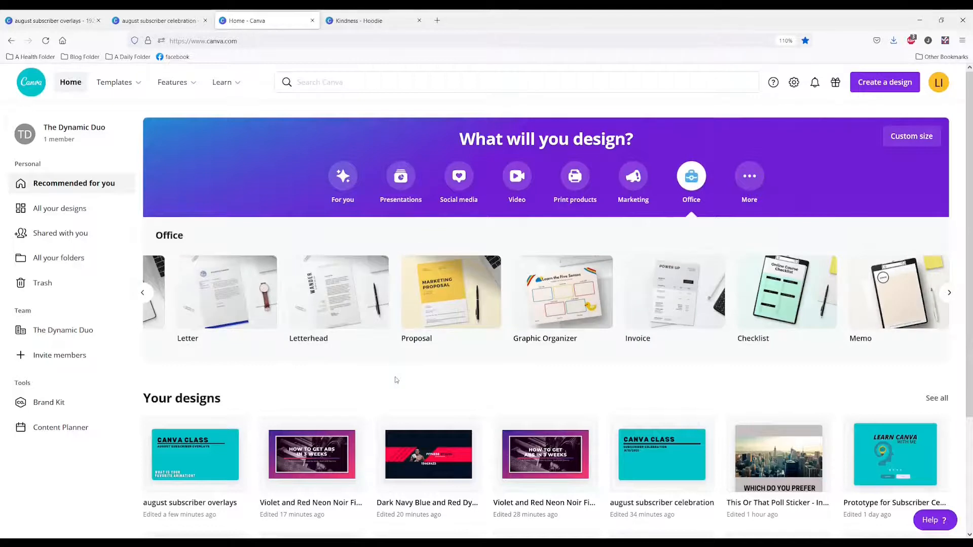
click(951, 296)
mouse_move(894, 310)
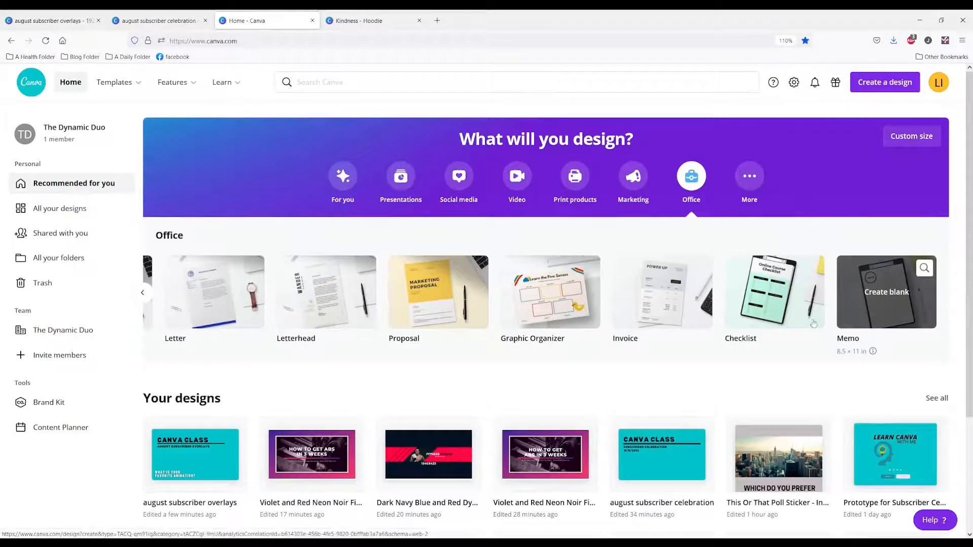
click(784, 310)
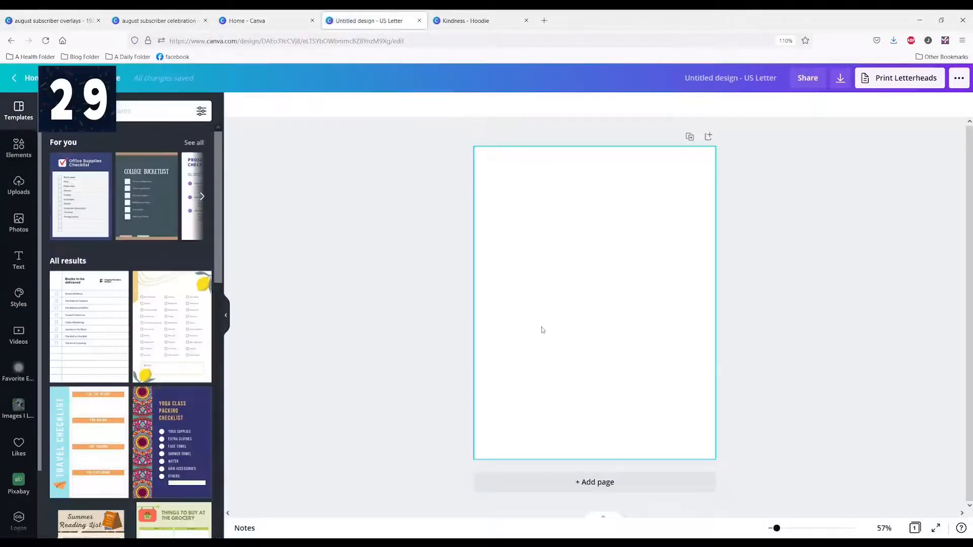
Apply the Yoga Class Packing Checklist template to the blank page and check the template filters without applying any
scroll(181, 253, down, 5)
click(181, 221)
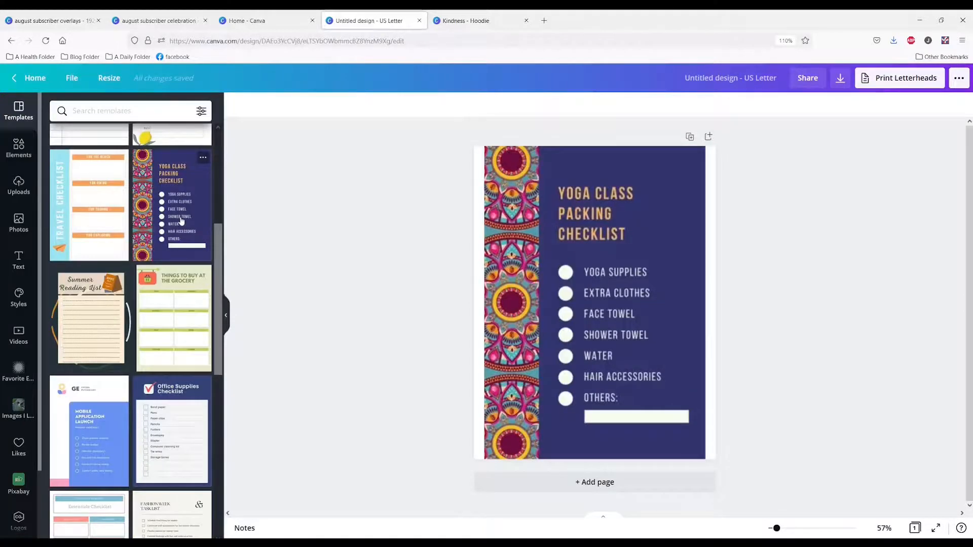
click(827, 245)
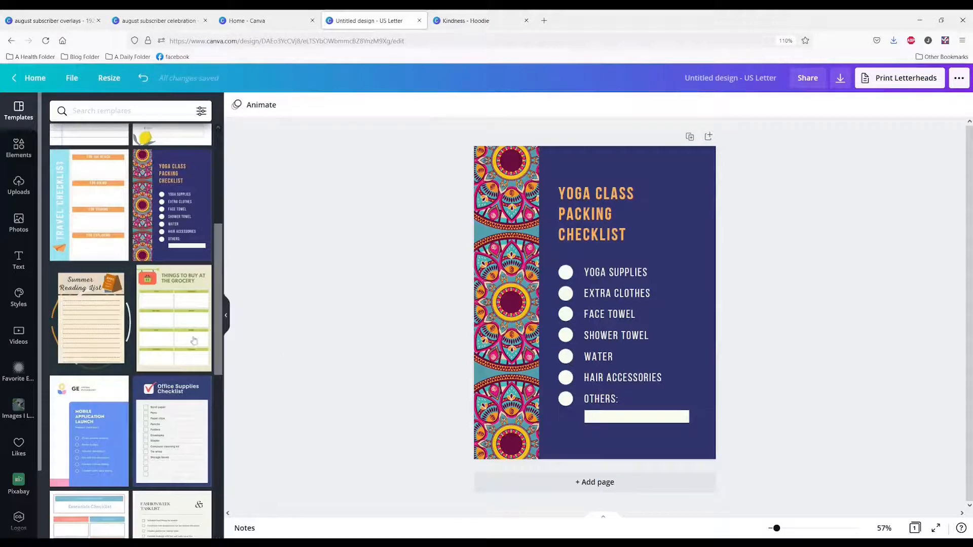
click(200, 112)
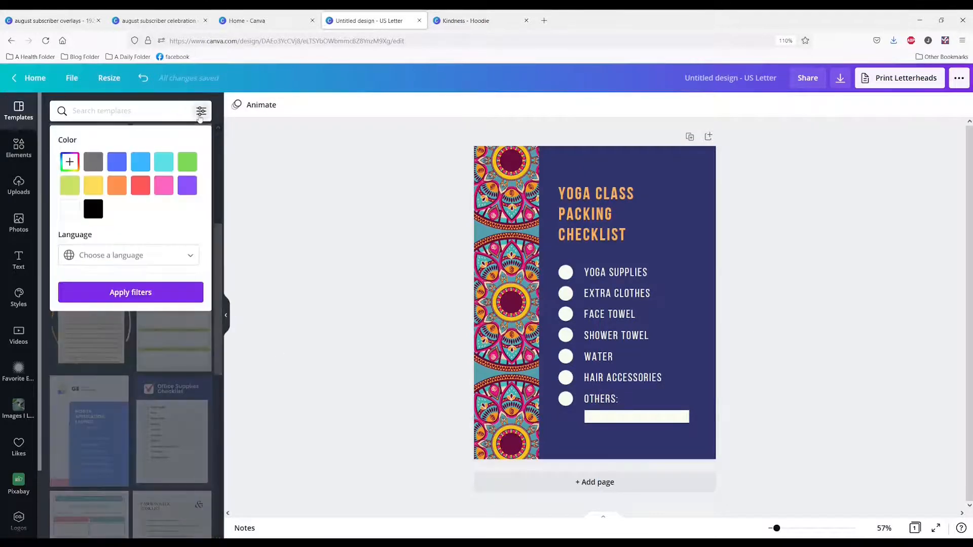
click(330, 231)
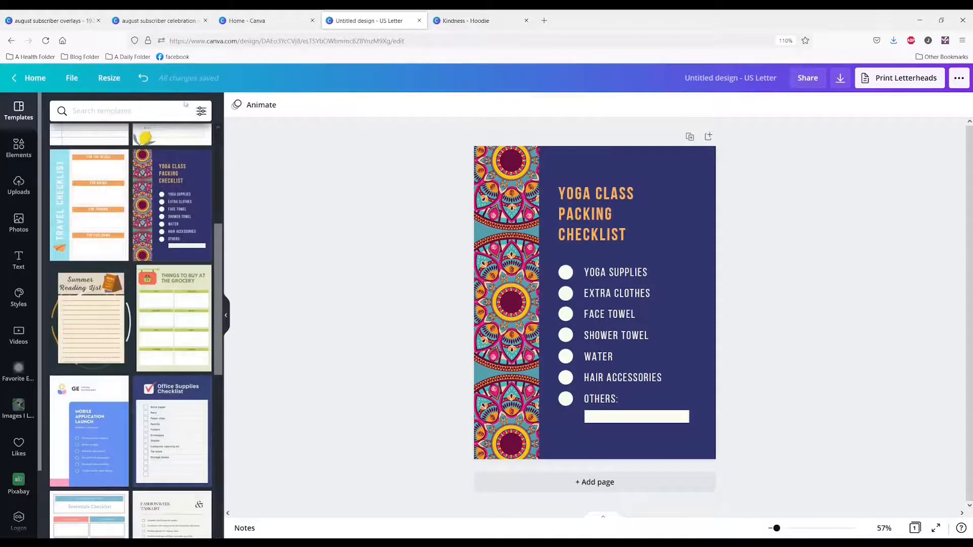
Apply the Groceries checklist template with lemon artwork, selecting its lower and upper lemon images to inspect them
scroll(188, 205, up, 3)
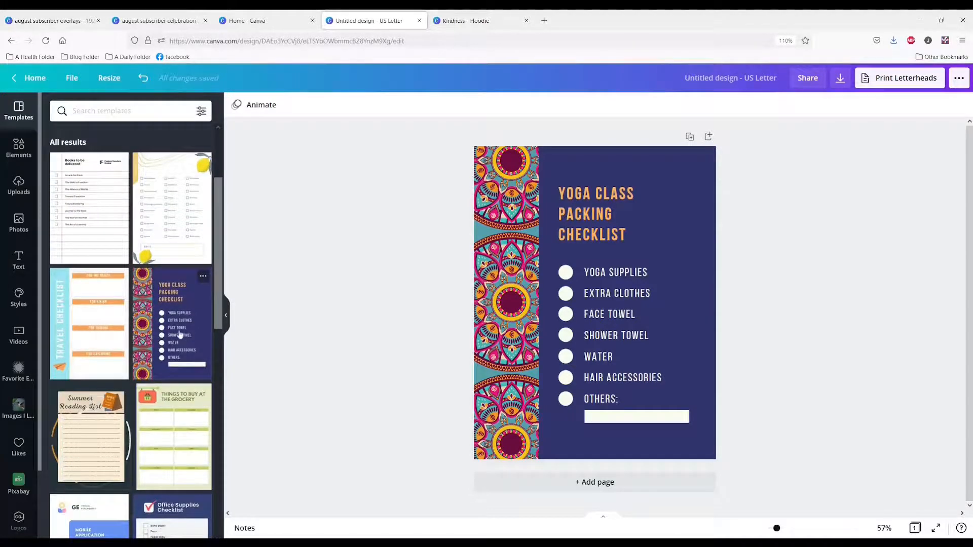
click(164, 204)
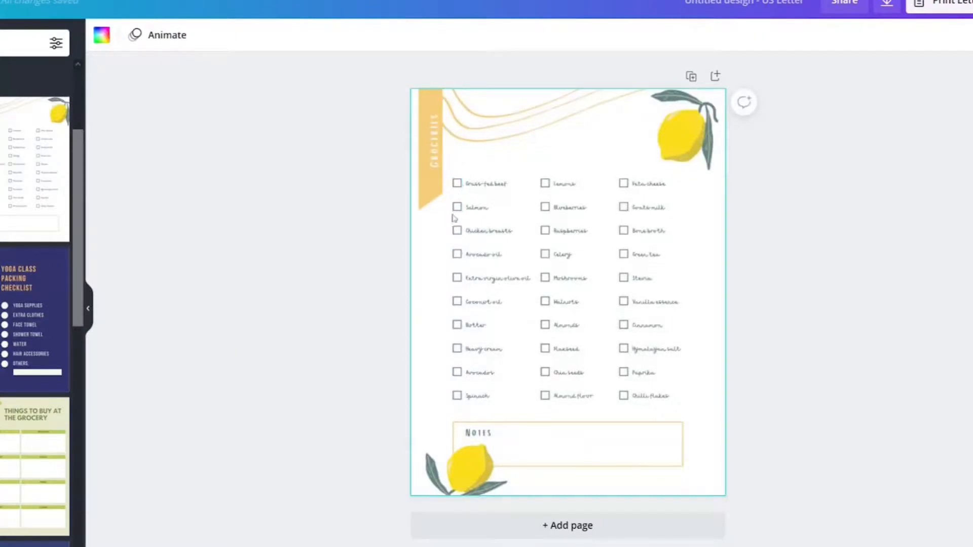
click(467, 470)
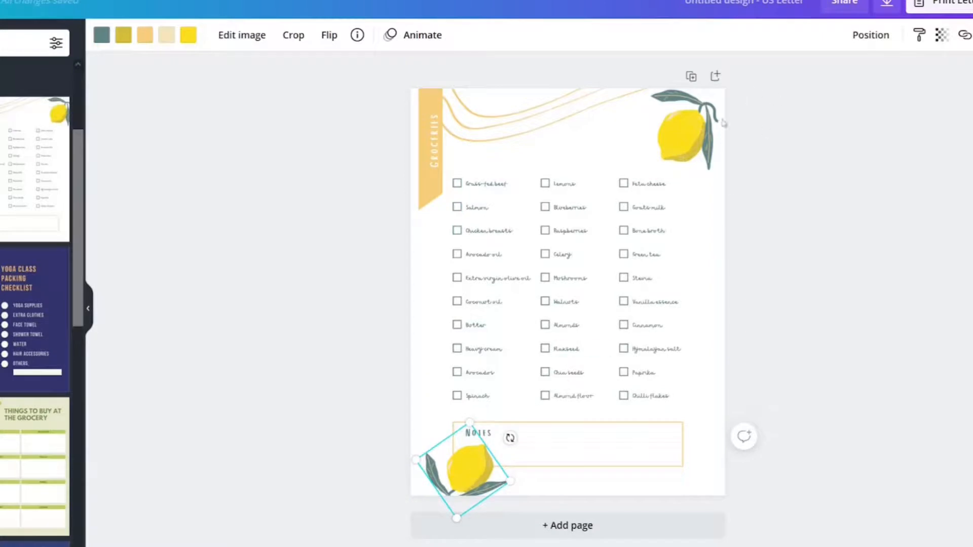
click(700, 131)
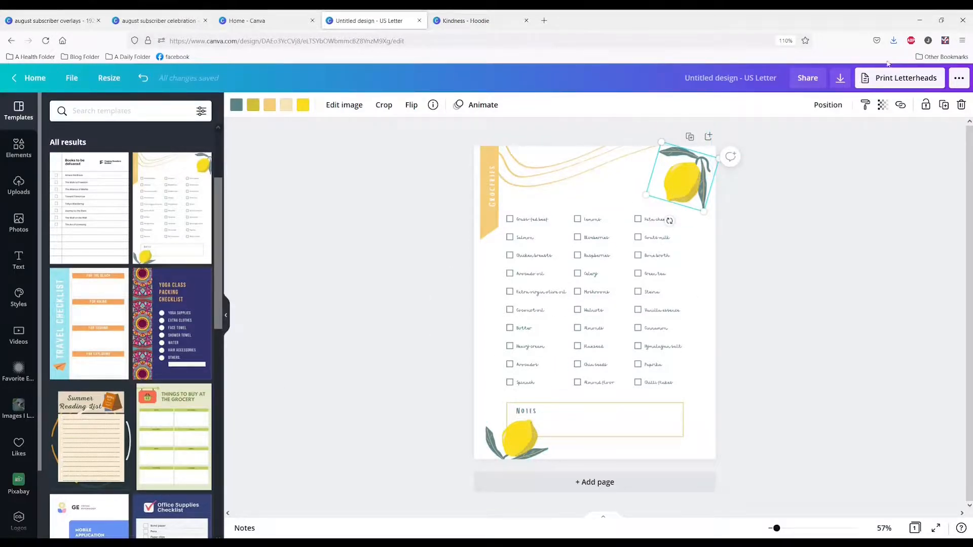
Open the letterhead printing options for the grocery checklist, choose Premium paper and review the available copy quantities
click(864, 80)
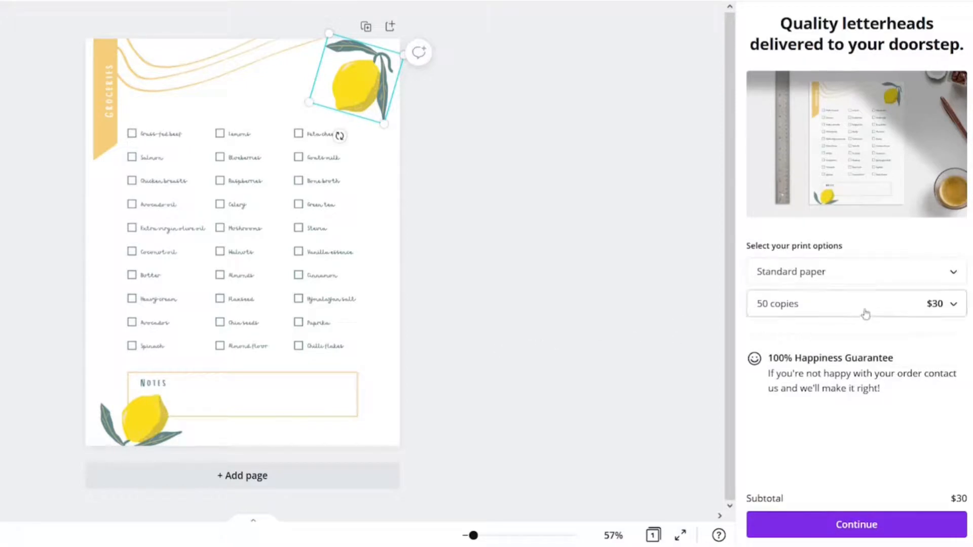
click(947, 272)
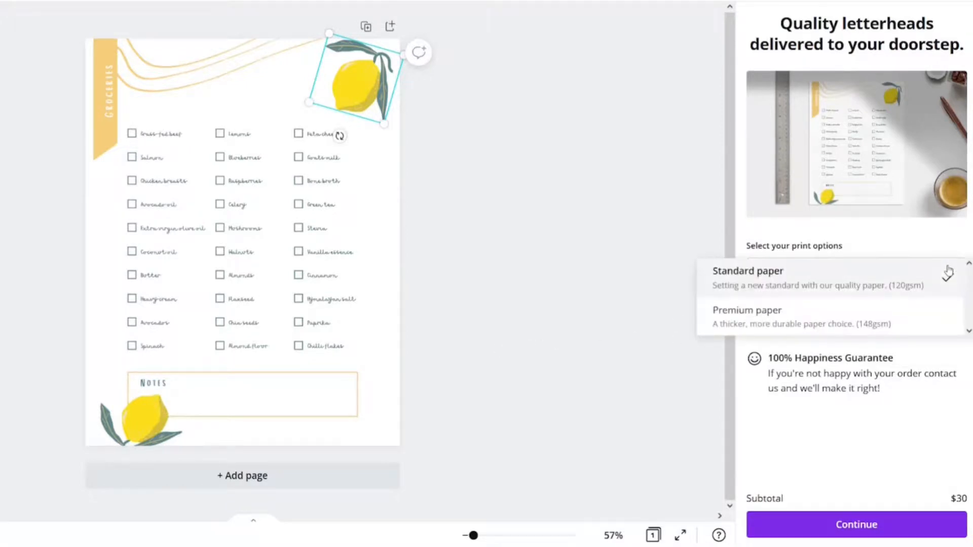
click(813, 334)
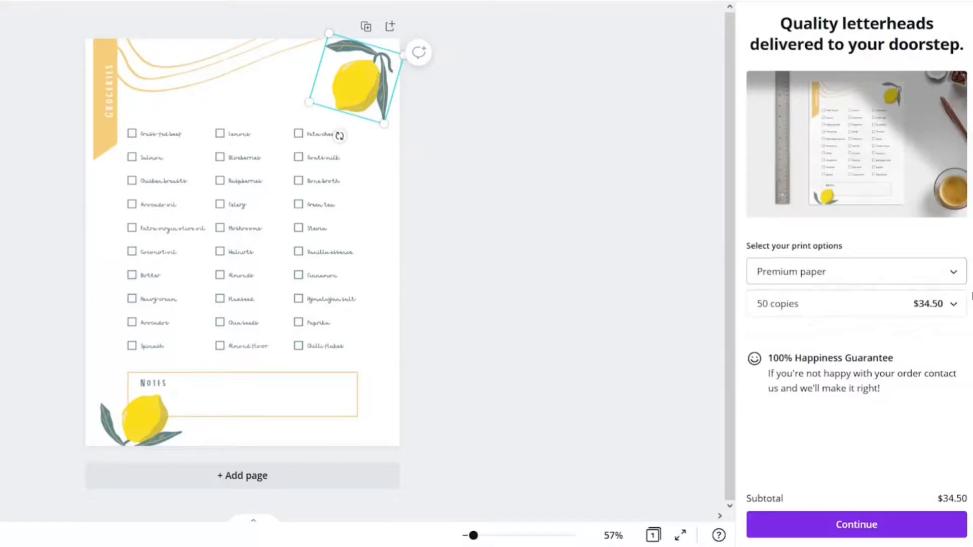
click(953, 306)
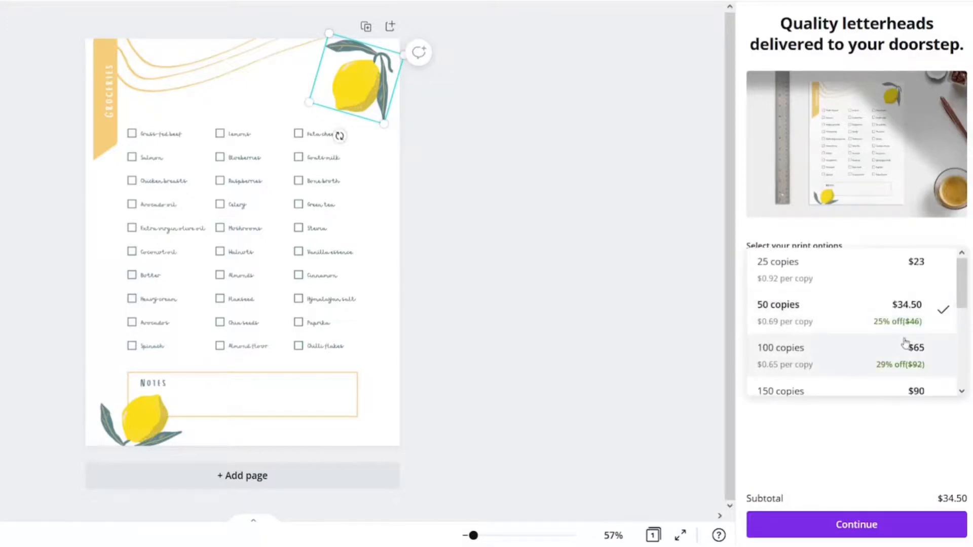
scroll(878, 341, down, 4)
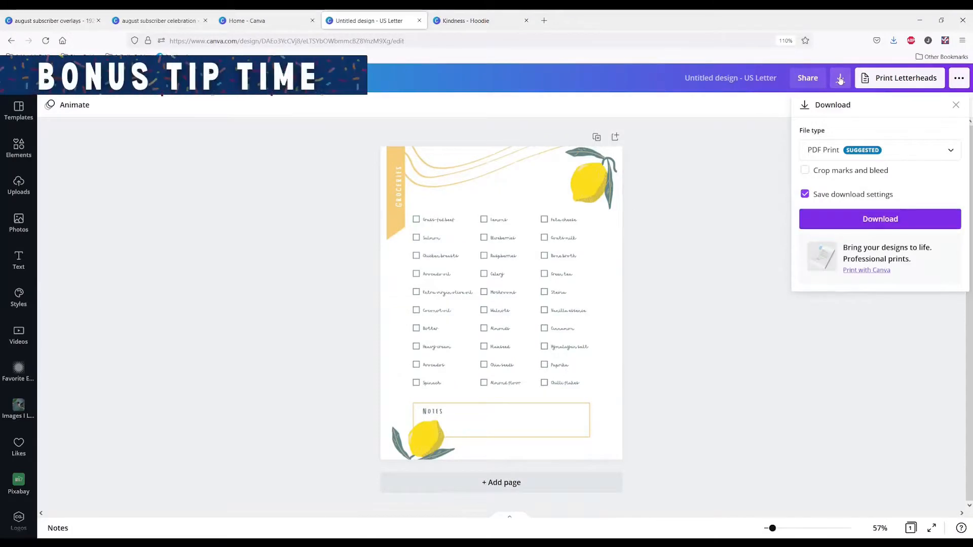
Check the file types offered for downloading the grocery checklist, leaving PDF Print selected, and exit the design
click(953, 151)
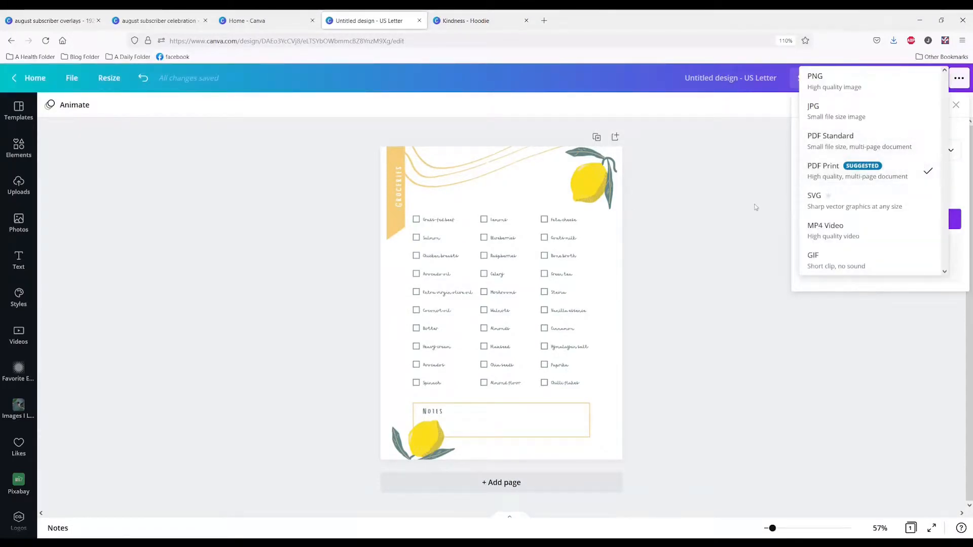
click(755, 208)
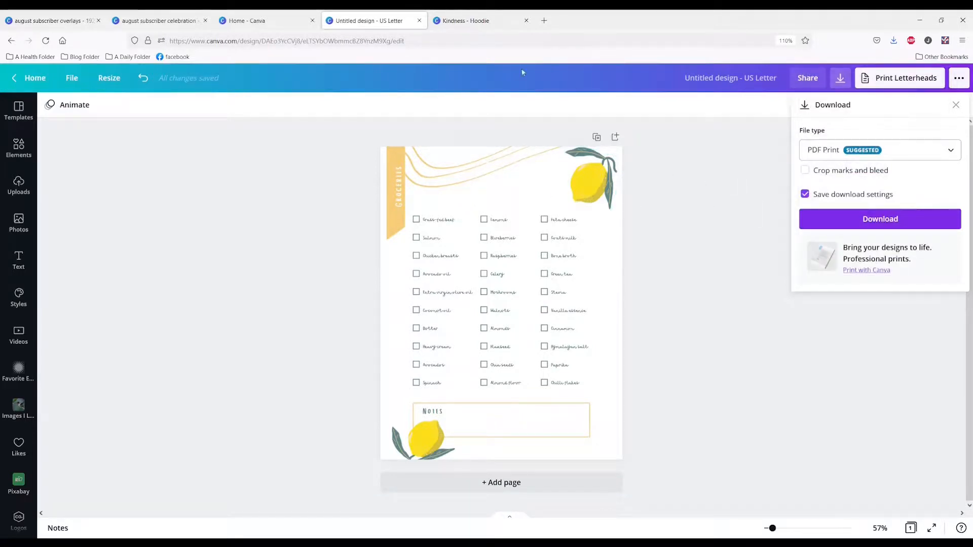
click(13, 42)
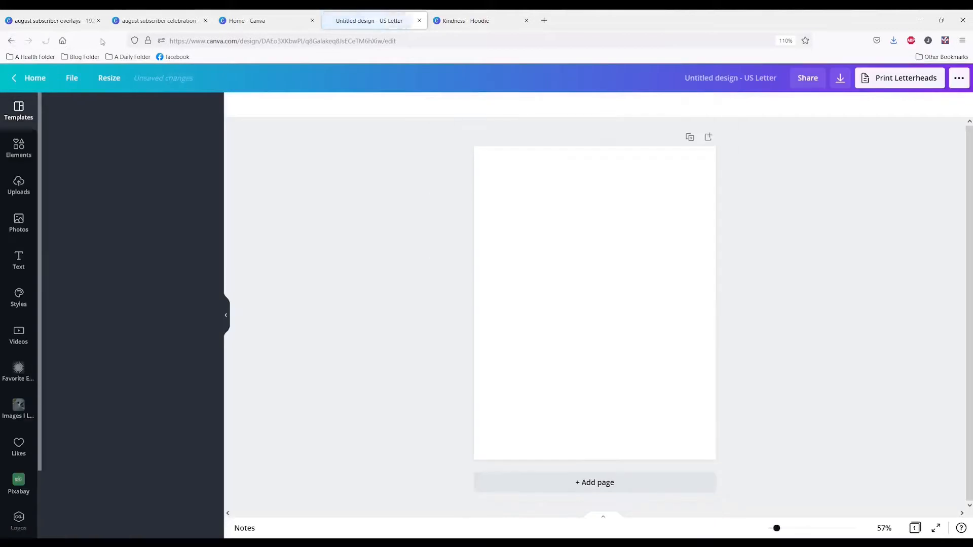
Return to the Canva home page and browse the Office design types
click(256, 20)
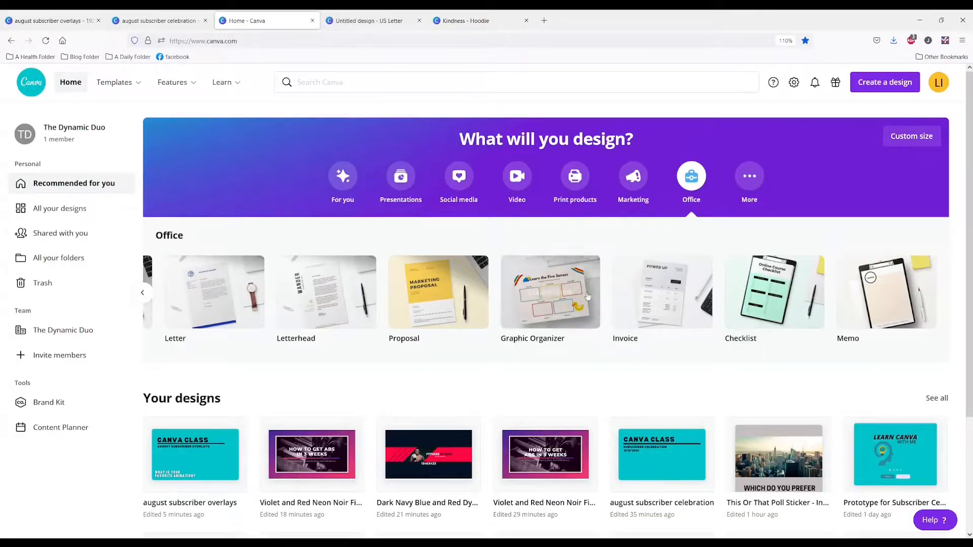
mouse_move(911, 311)
mouse_move(182, 323)
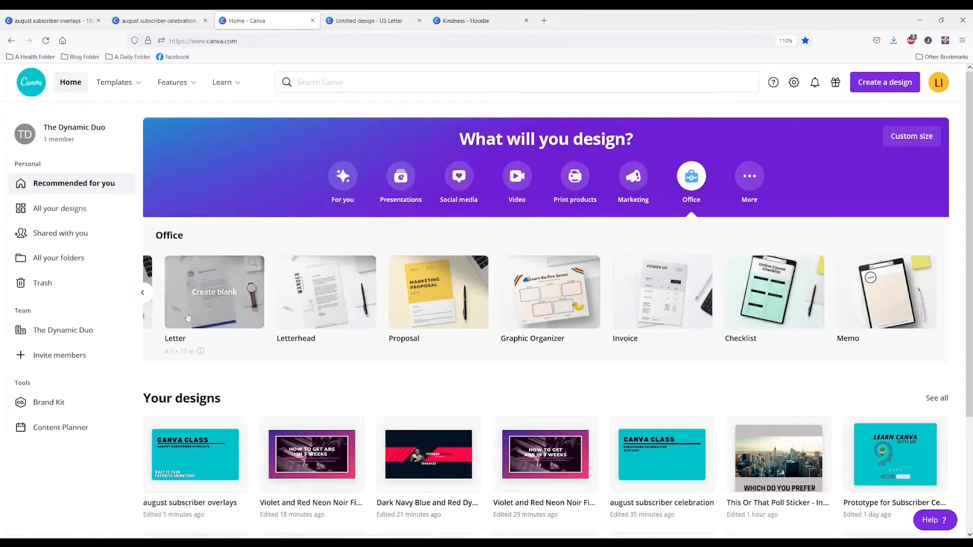
click(143, 293)
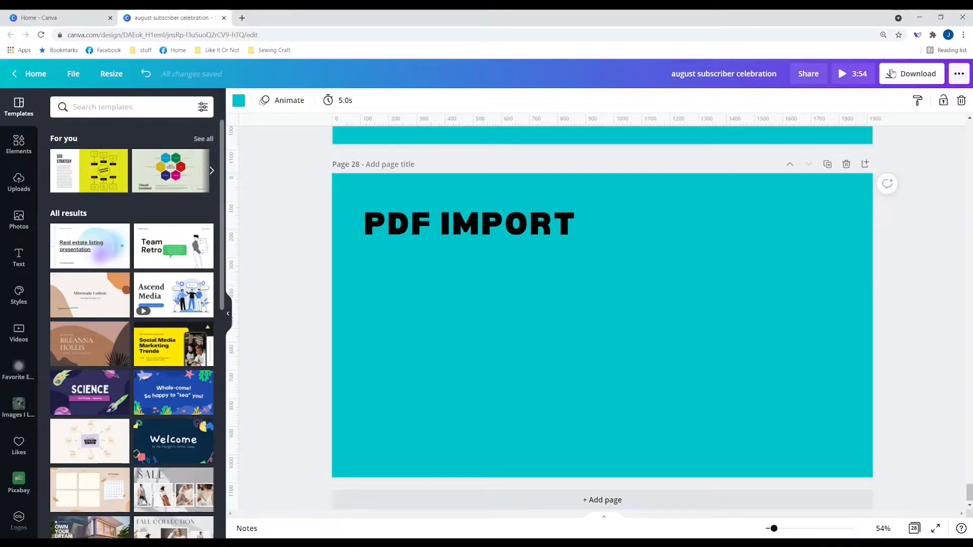
Import the PDF file Tables for Canva - Sheet1(4) from Downloads as a new design and open it
click(546, 234)
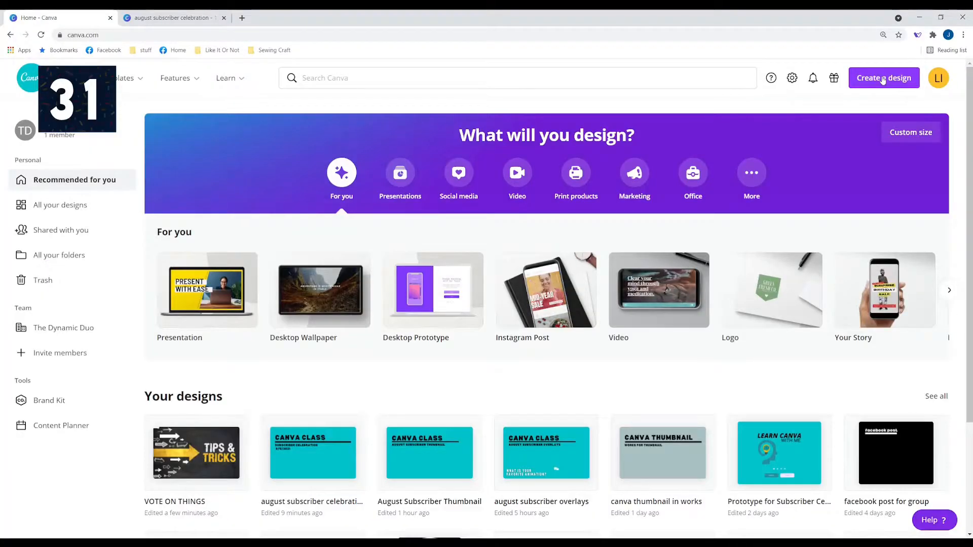
click(883, 79)
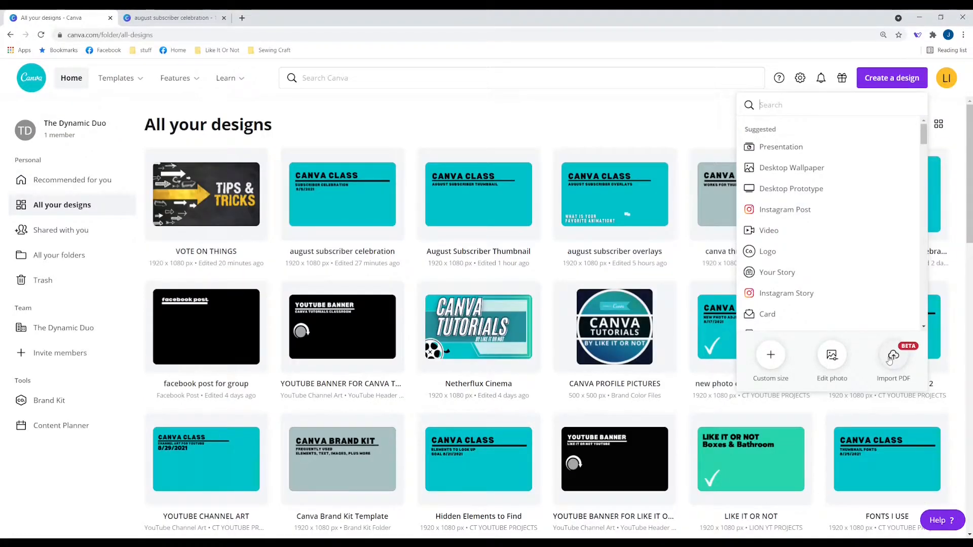
click(893, 356)
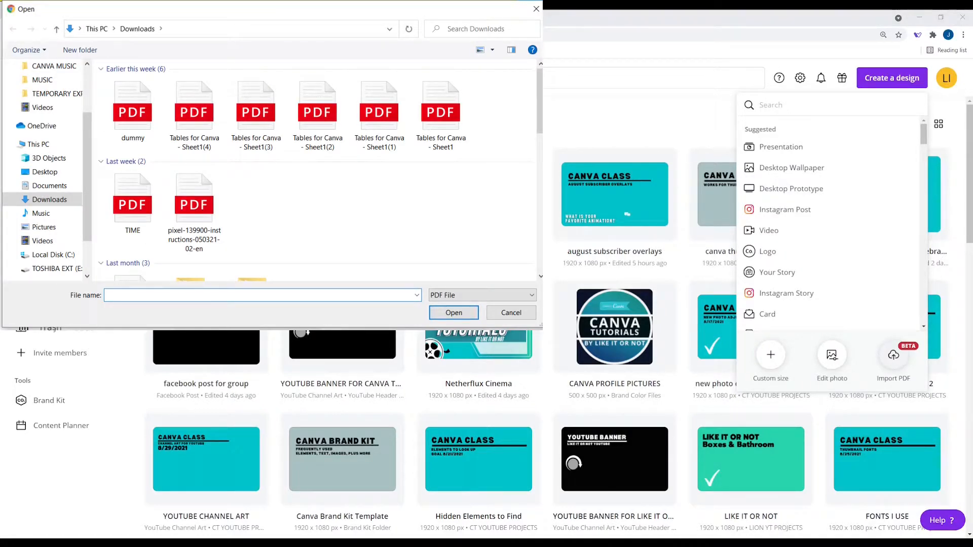
double_click(194, 113)
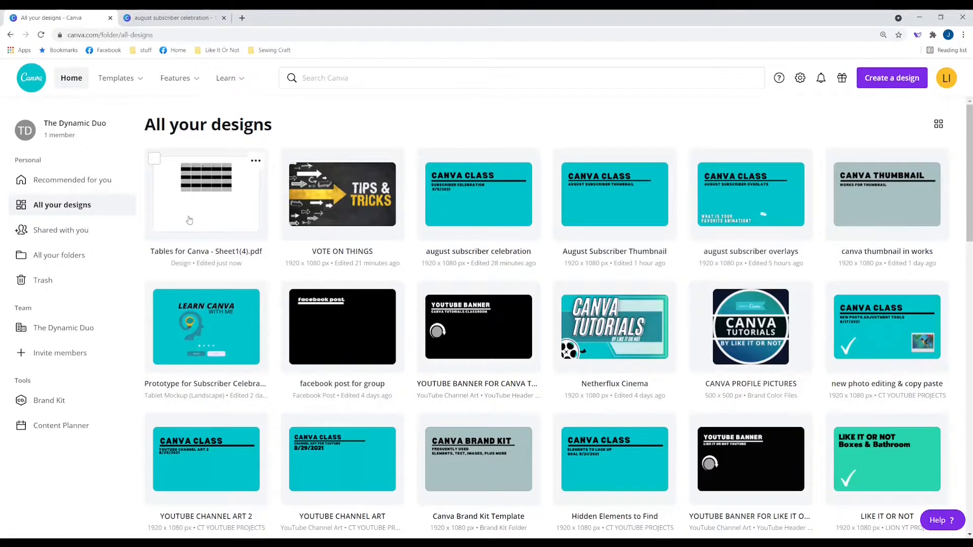
click(189, 219)
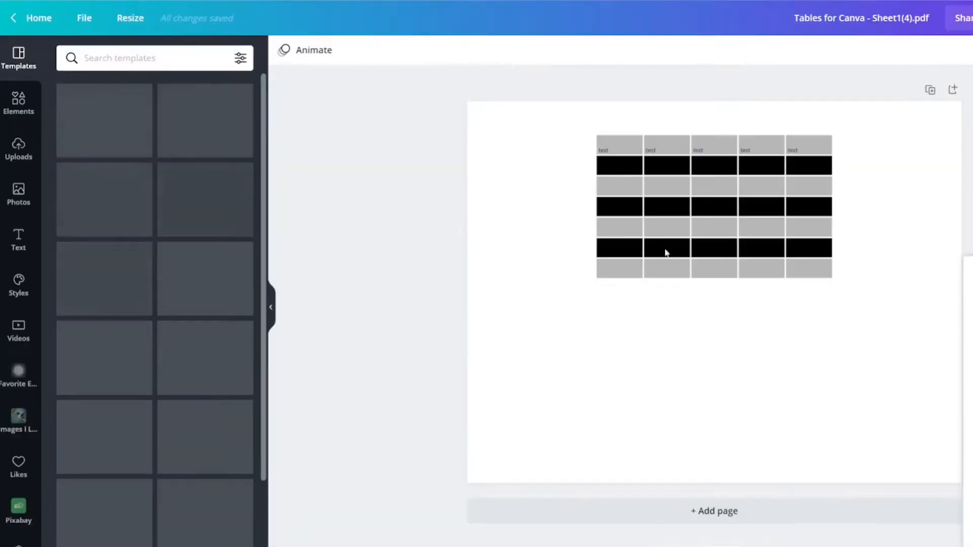
Recolor the imported table's first row turquoise, second row mint green and third row dark teal from the basic colors
click(550, 268)
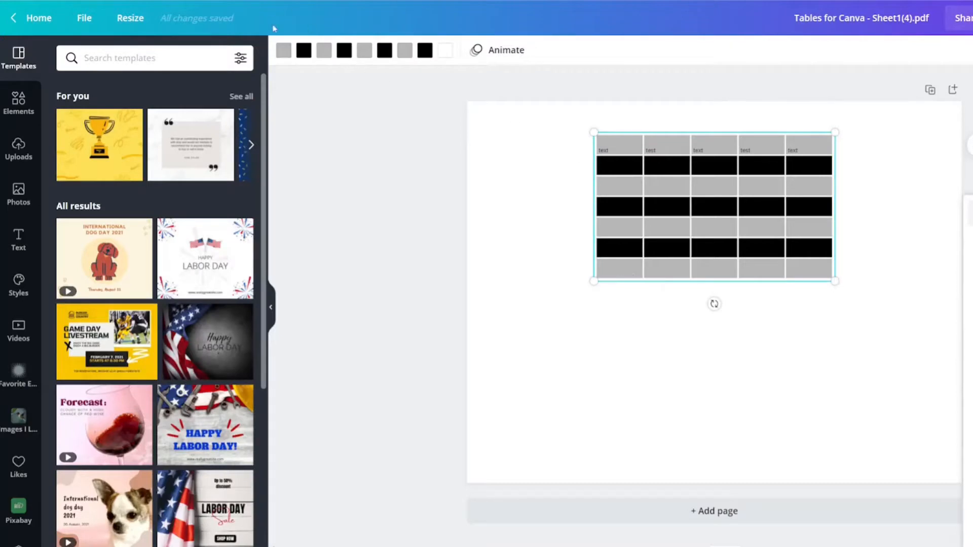
click(283, 50)
click(70, 184)
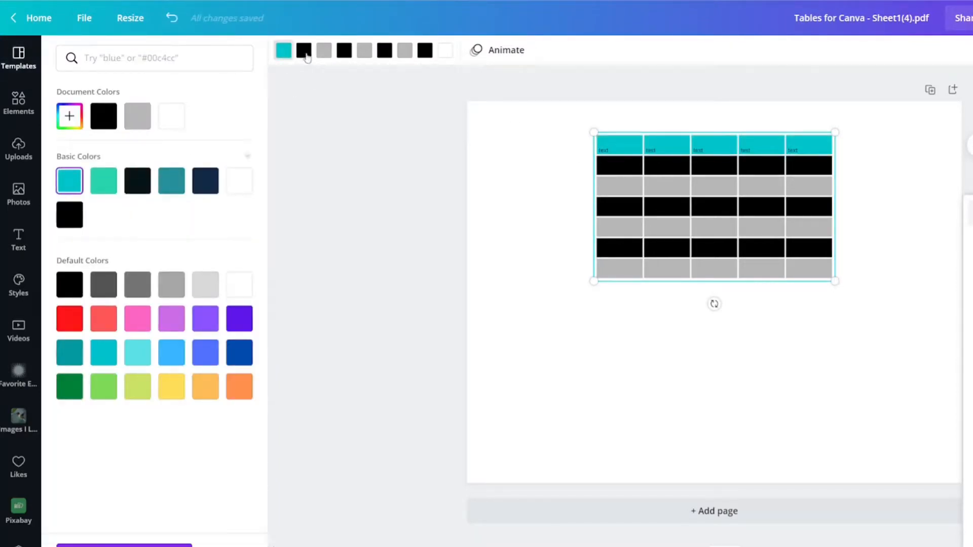
click(306, 53)
click(107, 189)
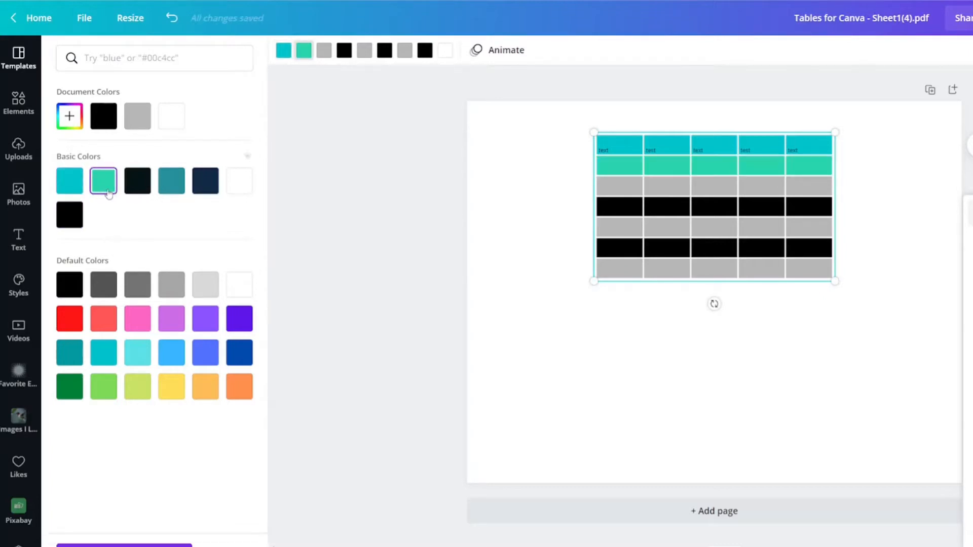
click(323, 50)
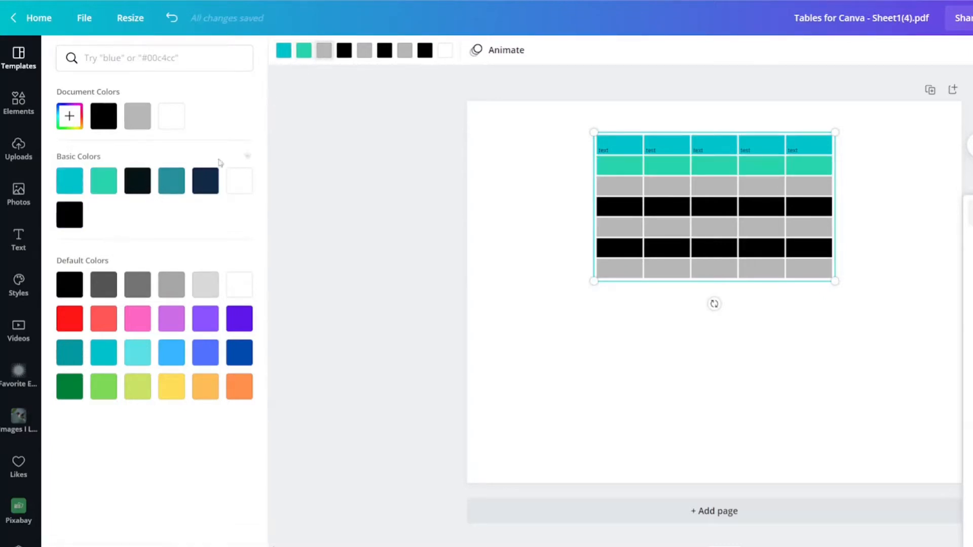
click(171, 182)
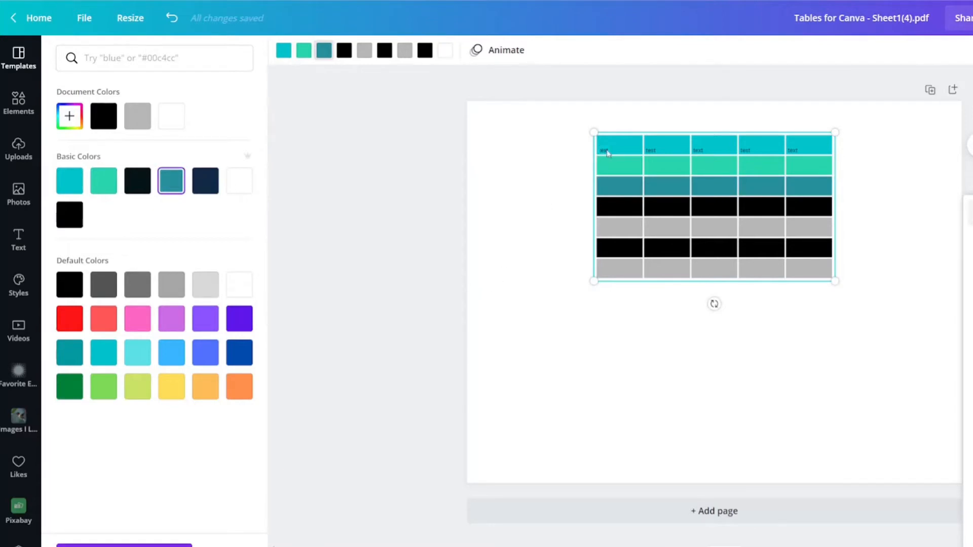
Move the colored table grid down the page, clear of its row of text labels
click(607, 153)
click(686, 212)
drag(686, 213, 706, 360)
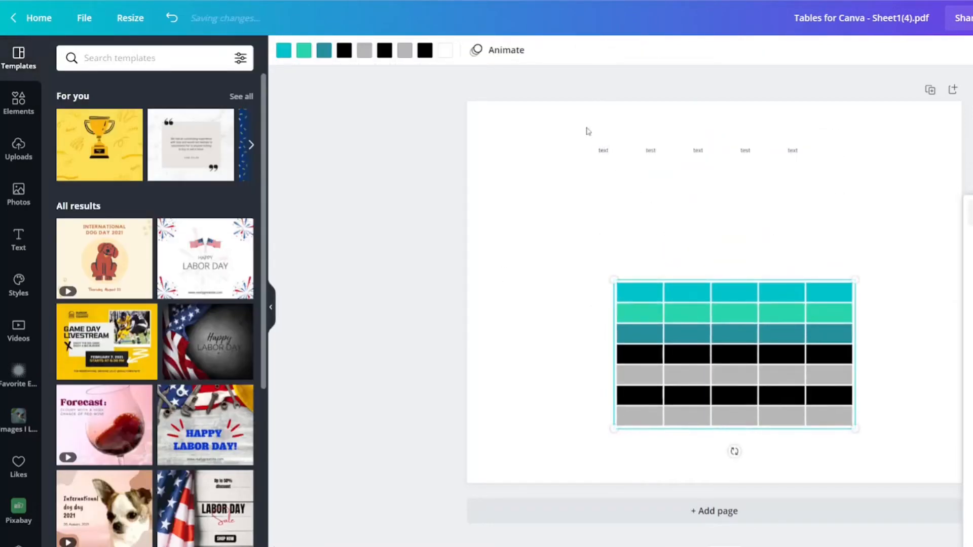
Enlarge the first text label to font size 120 and set its font to Anton
click(604, 150)
click(603, 151)
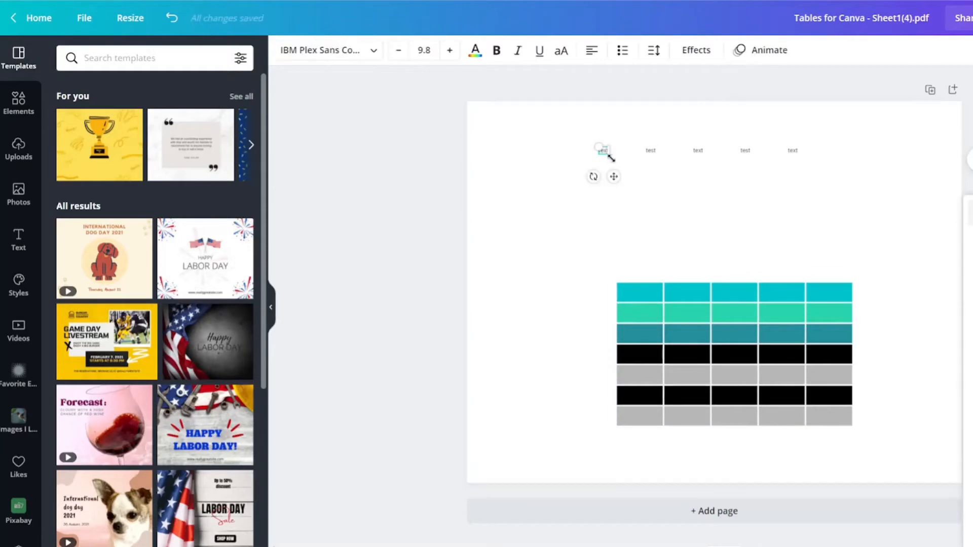
drag(591, 143, 584, 211)
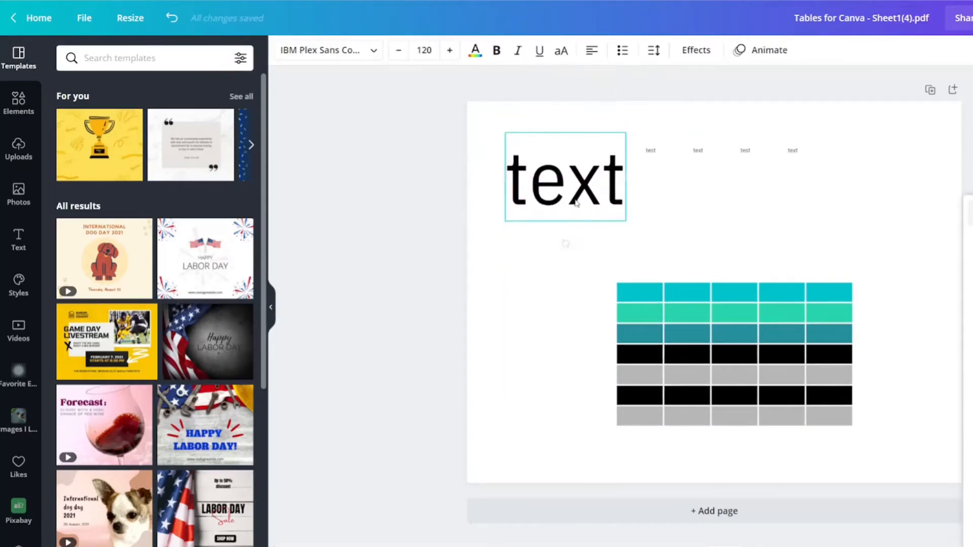
click(372, 51)
click(92, 137)
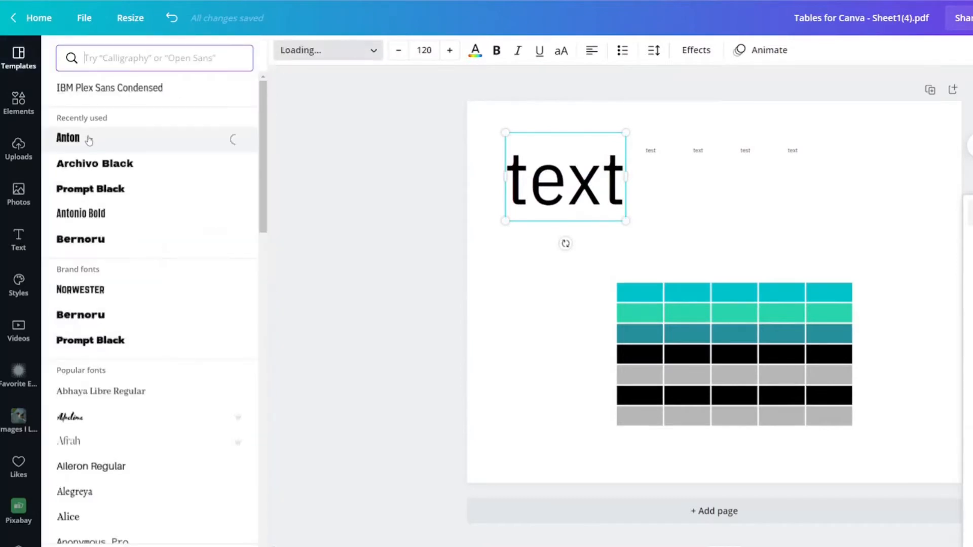